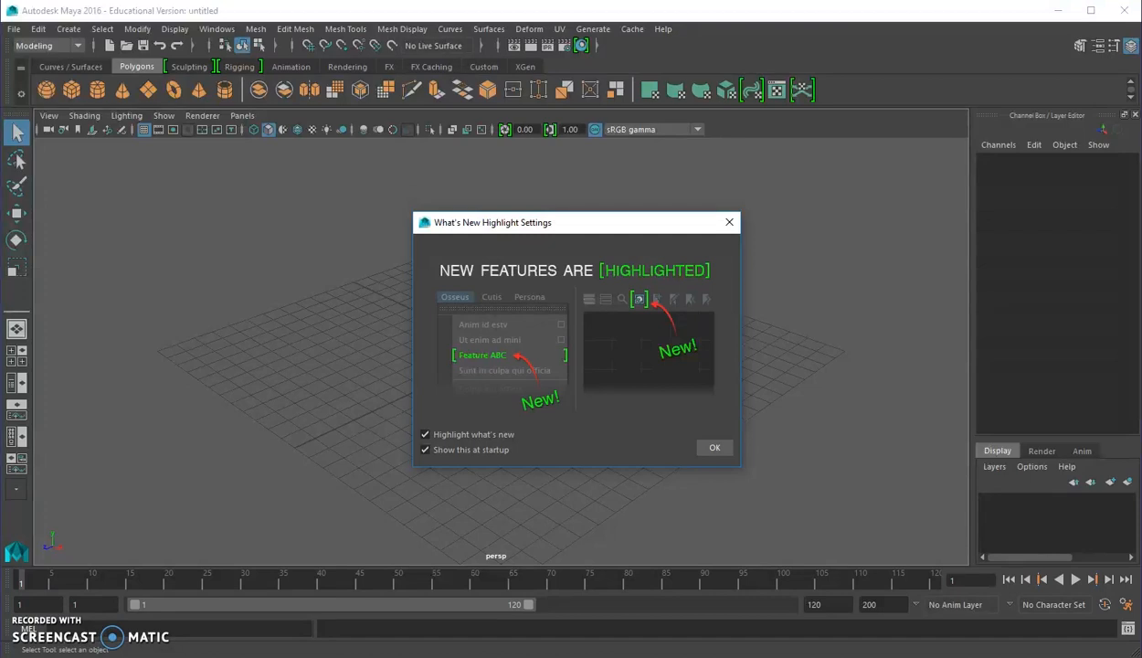
Dismiss the What's New Highlight Settings dialog and start a new project named Space Ship
{"action": "left_click", "coordinate": [715, 449]}
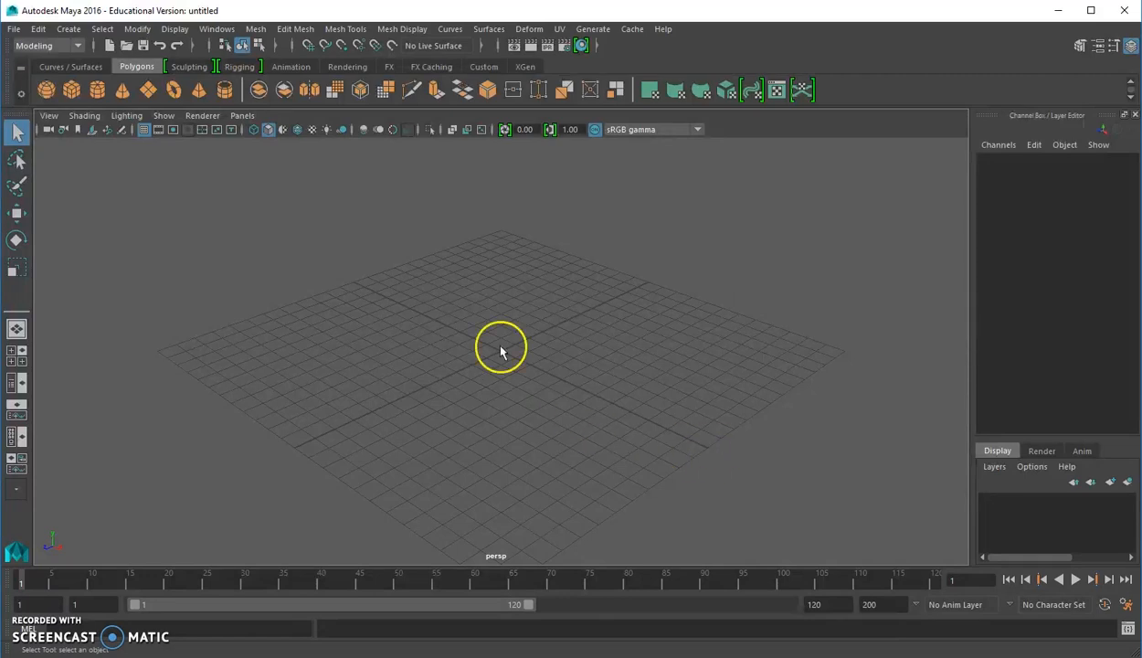
{"action": "left_click", "coordinate": [15, 30]}
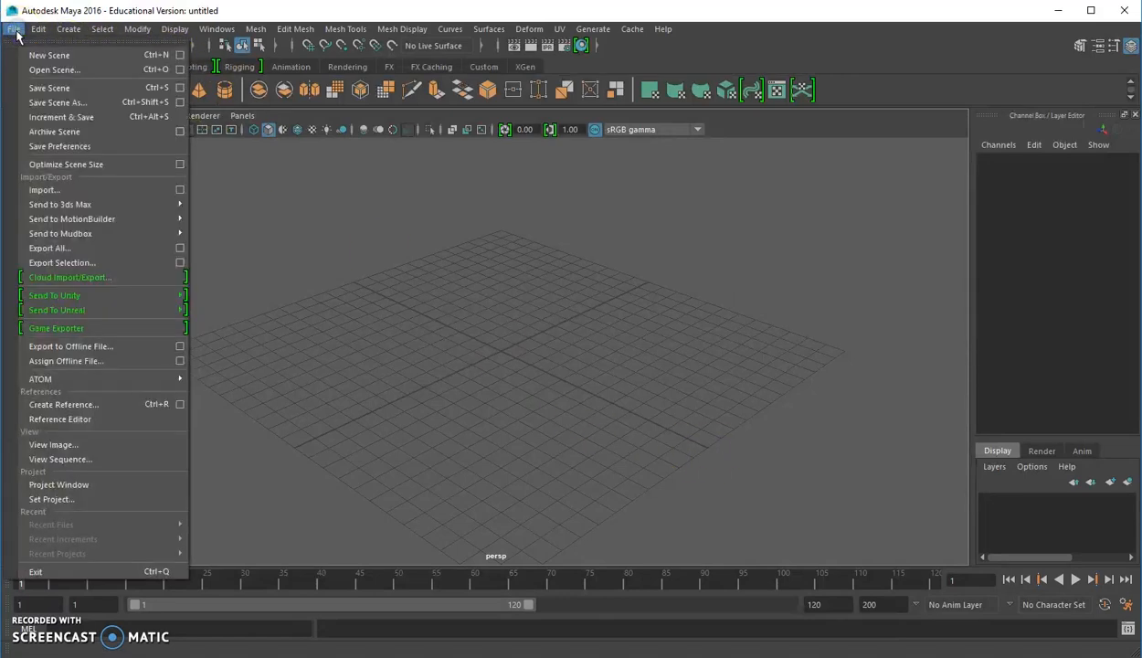
{"action": "left_click", "coordinate": [108, 486]}
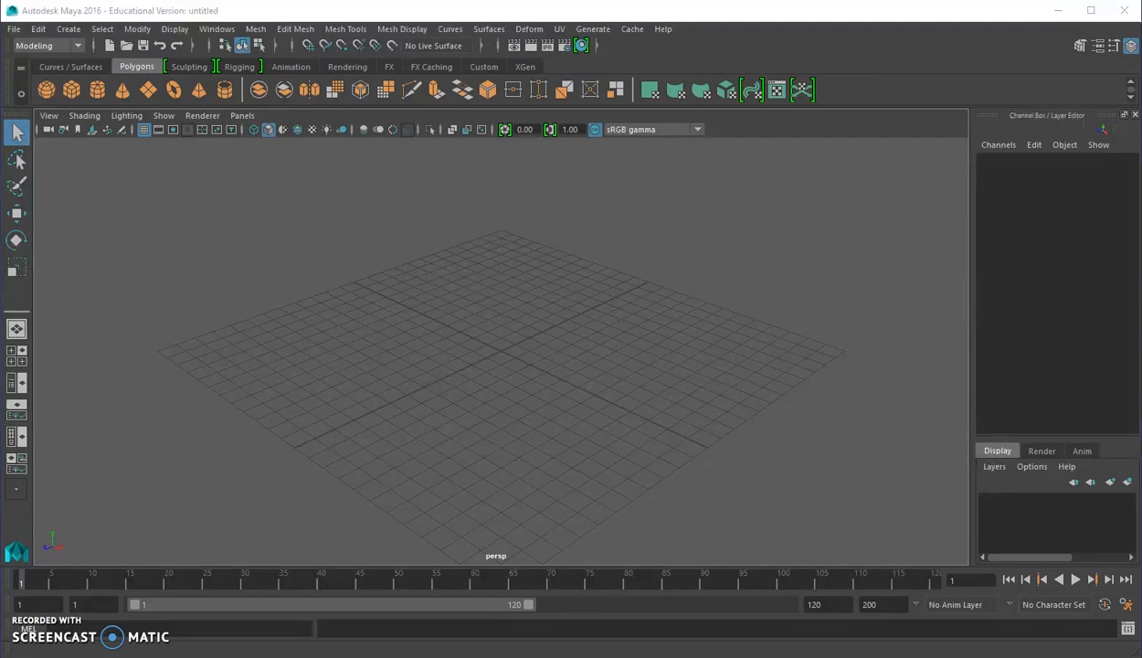
{"action": "left_click_drag", "start_coordinate": [538, 229], "coordinate": [635, 168]}
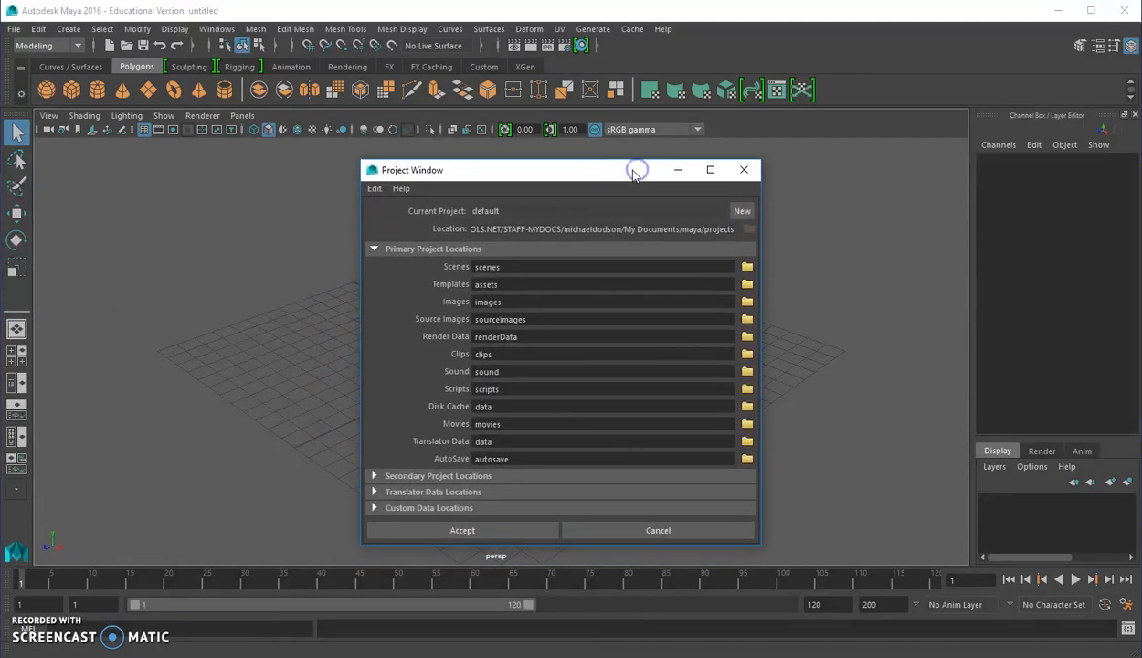
{"action": "left_click", "coordinate": [736, 208]}
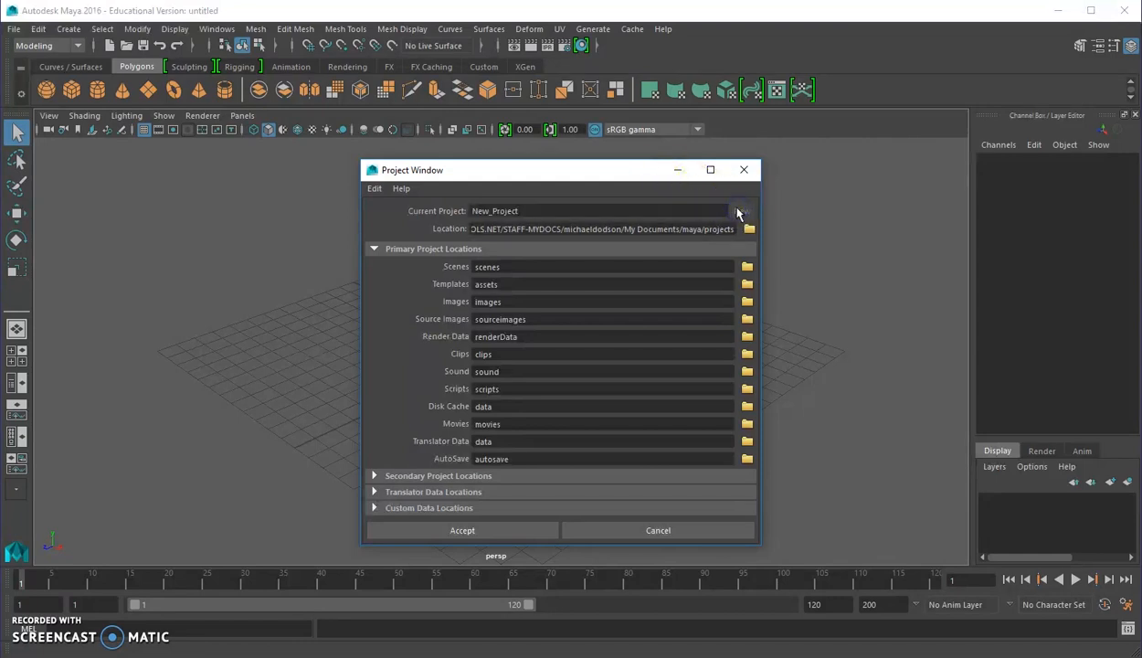
{"action": "key", "text": "BackSpace"}
{"action": "key", "text": "BackSpace"}
{"action": "key", "text": "BackSpace"}
{"action": "key", "text": "BackSpace"}
{"action": "key", "text": "BackSpace"}
{"action": "key", "text": "BackSpace"}
{"action": "key", "text": "BackSpace"}
{"action": "key", "text": "BackSpace"}
{"action": "key", "text": "BackSpace"}
{"action": "key", "text": "BackSpace"}
{"action": "key", "text": "BackSpace"}
{"action": "type", "text": "Space Ship"}
Set the project's location to a new folder named Maya Projects inside My Documents and accept the project settings
{"action": "left_click", "coordinate": [749, 229]}
{"action": "left_click", "coordinate": [749, 229]}
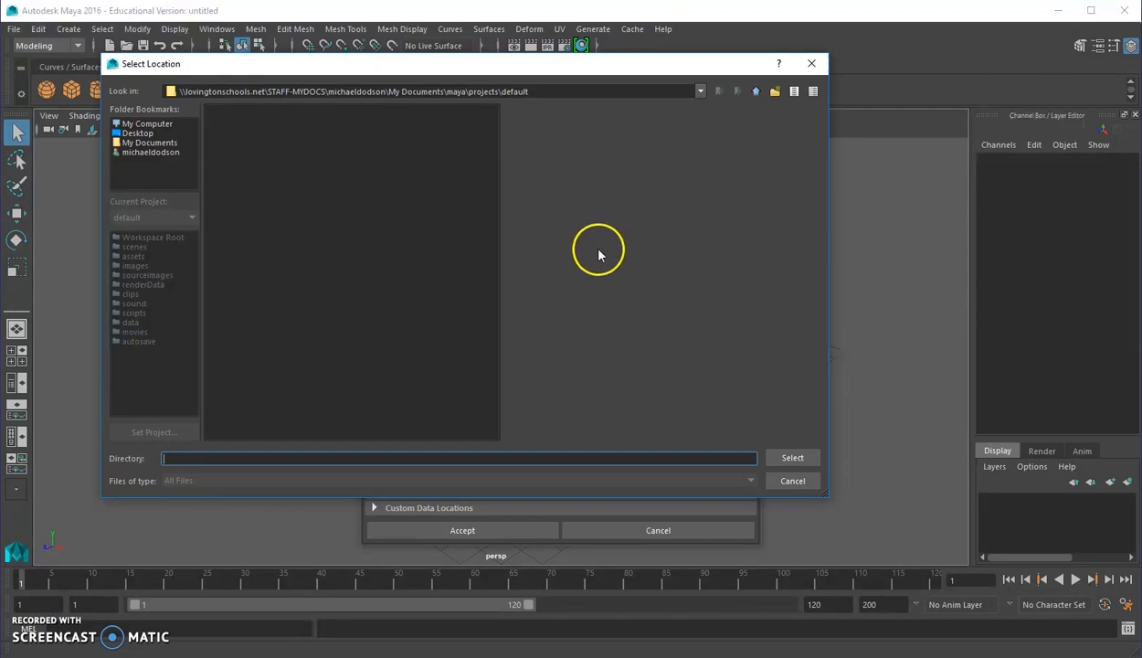
{"action": "left_click", "coordinate": [167, 145]}
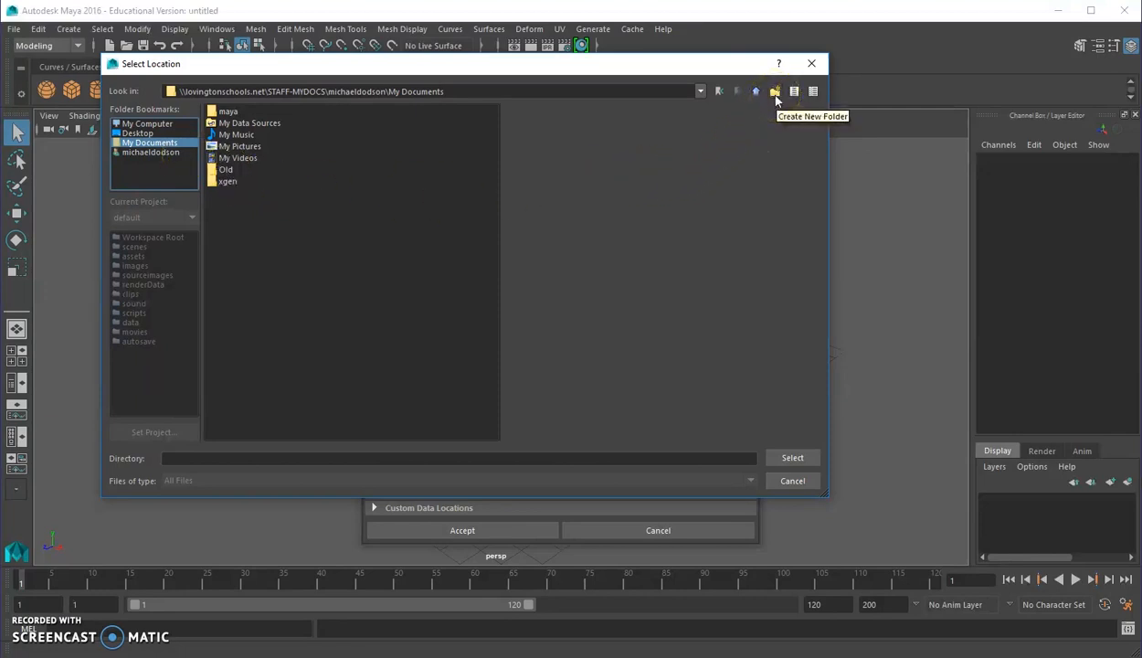
{"action": "left_click", "coordinate": [775, 95]}
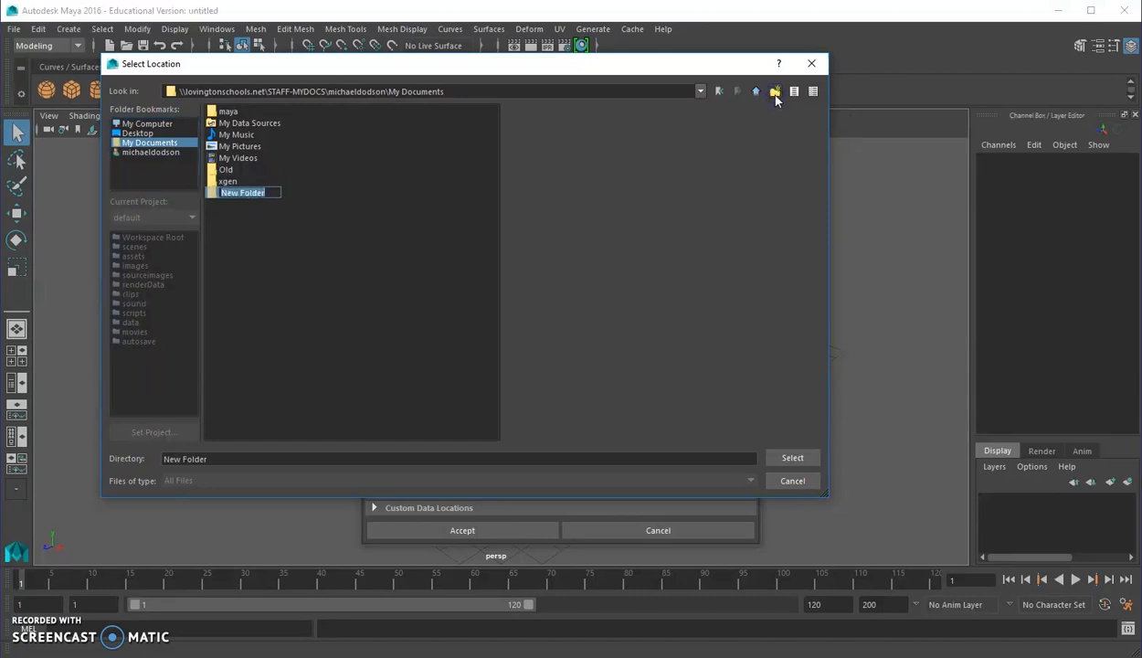
{"action": "type", "text": "Maya Projects"}
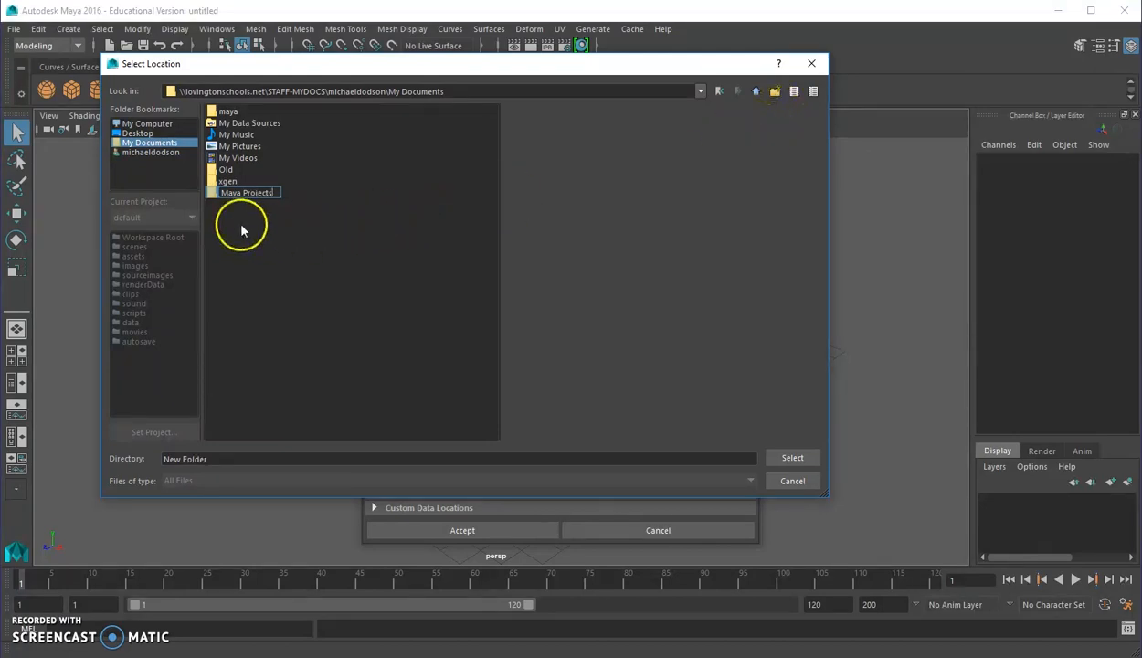
{"action": "left_click", "coordinate": [211, 193]}
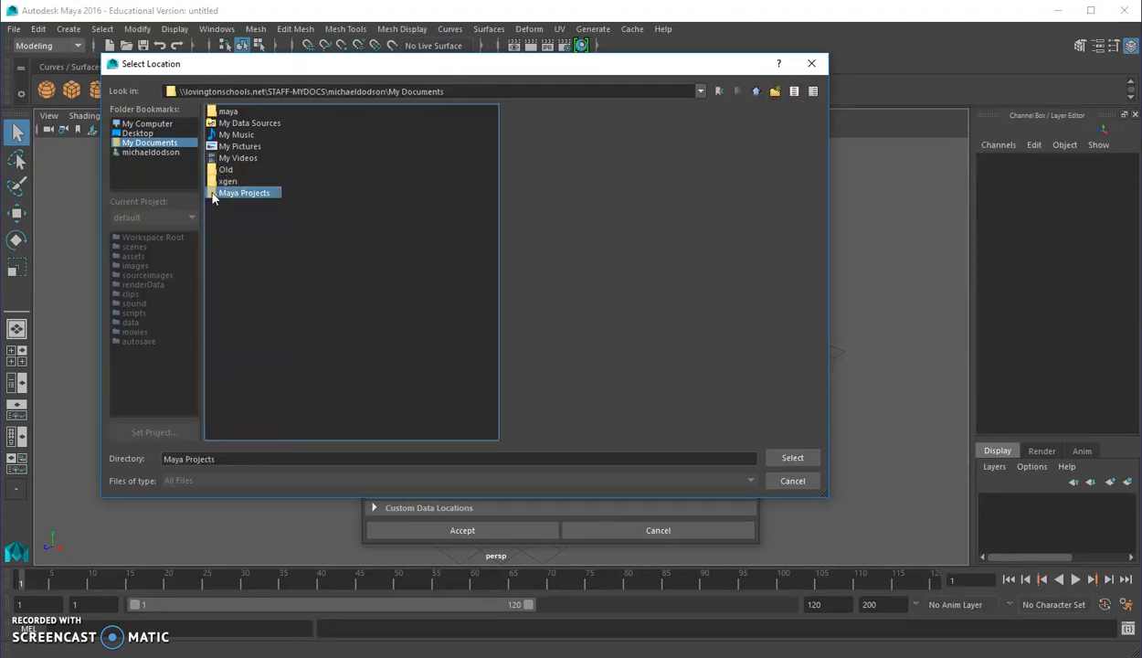
{"action": "double_click", "coordinate": [212, 193]}
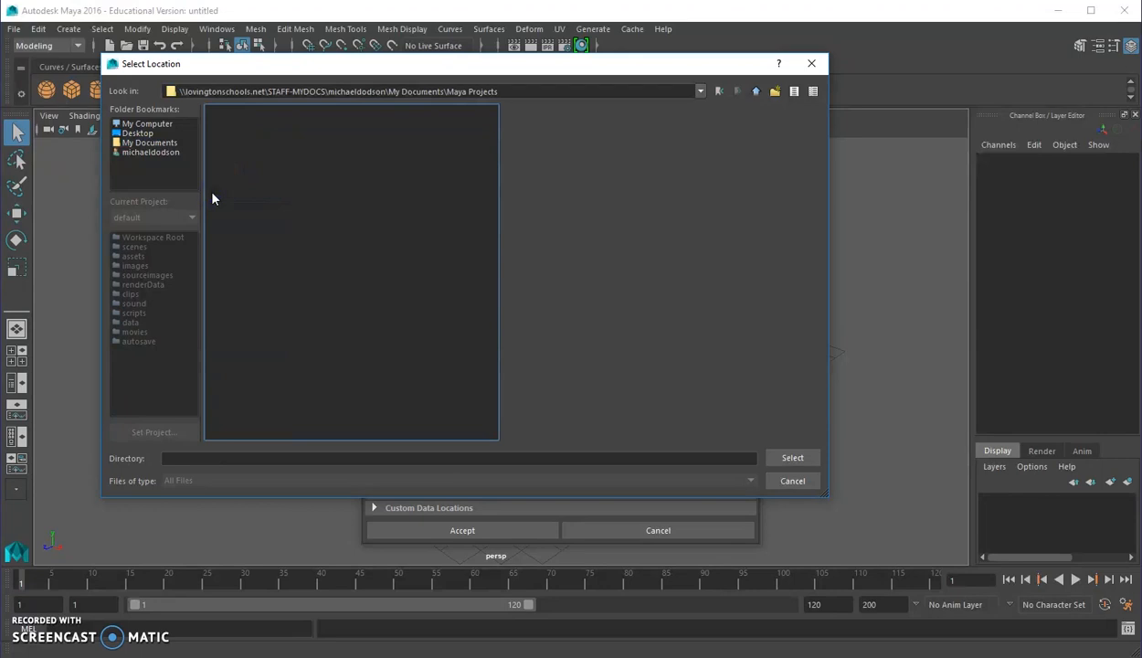
{"action": "left_click", "coordinate": [791, 458]}
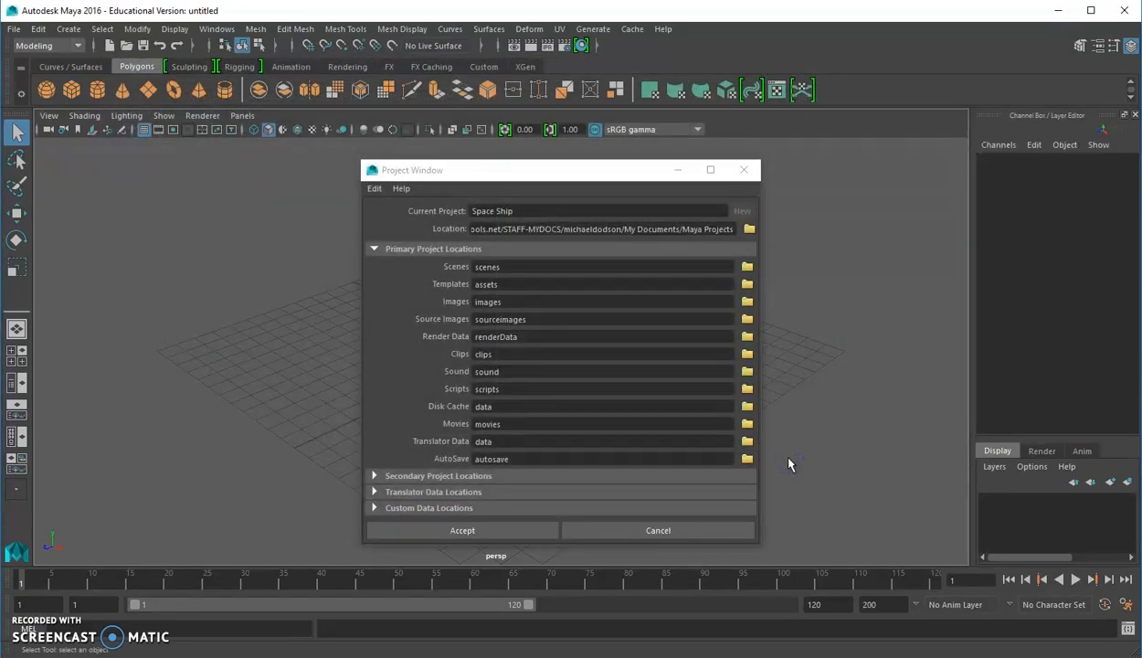
{"action": "left_click", "coordinate": [494, 535]}
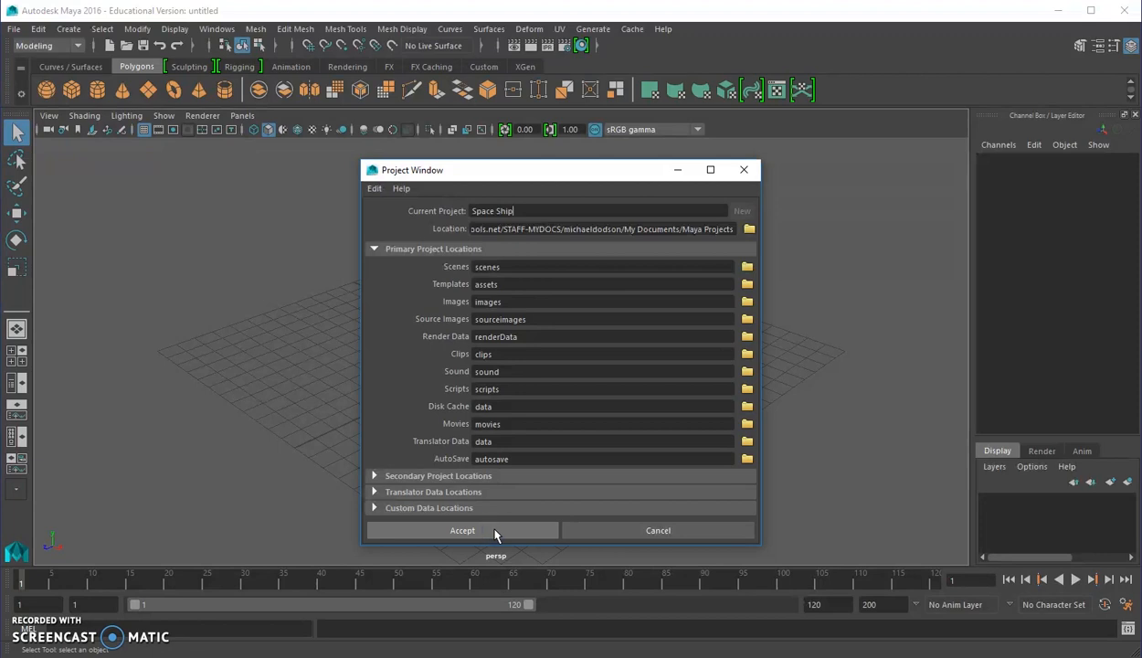
{"action": "left_click", "coordinate": [347, 502]}
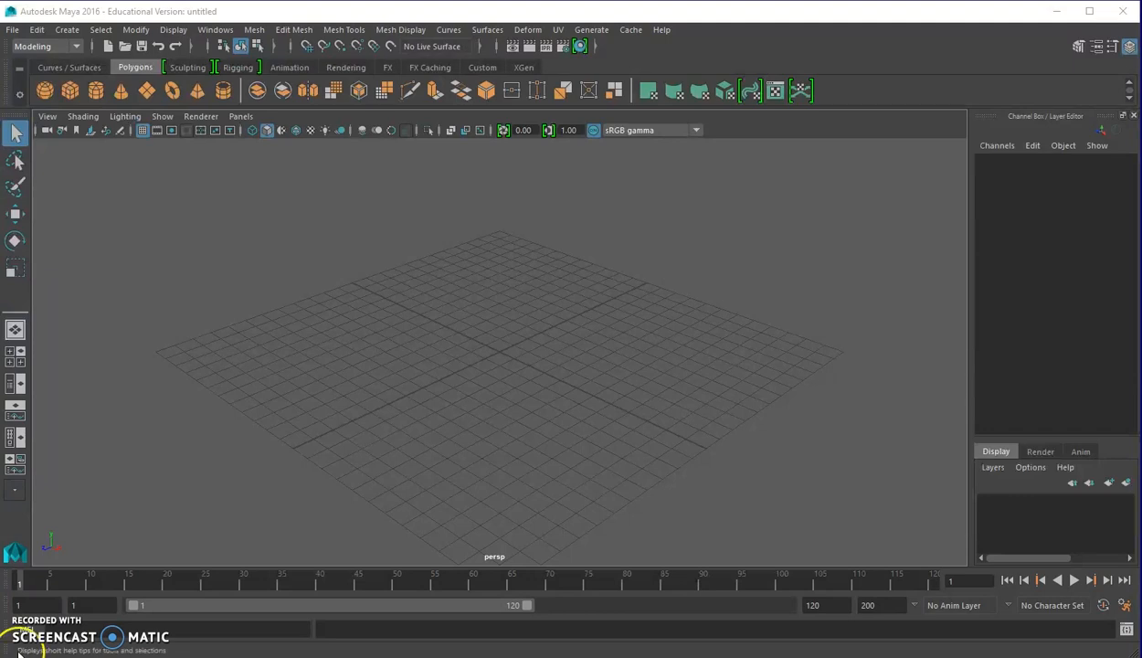
Create a polygon cube and scale it into a box of about 3.05 in X, 1.44 in Y and 5.53 in Z
{"action": "left_click", "coordinate": [70, 91]}
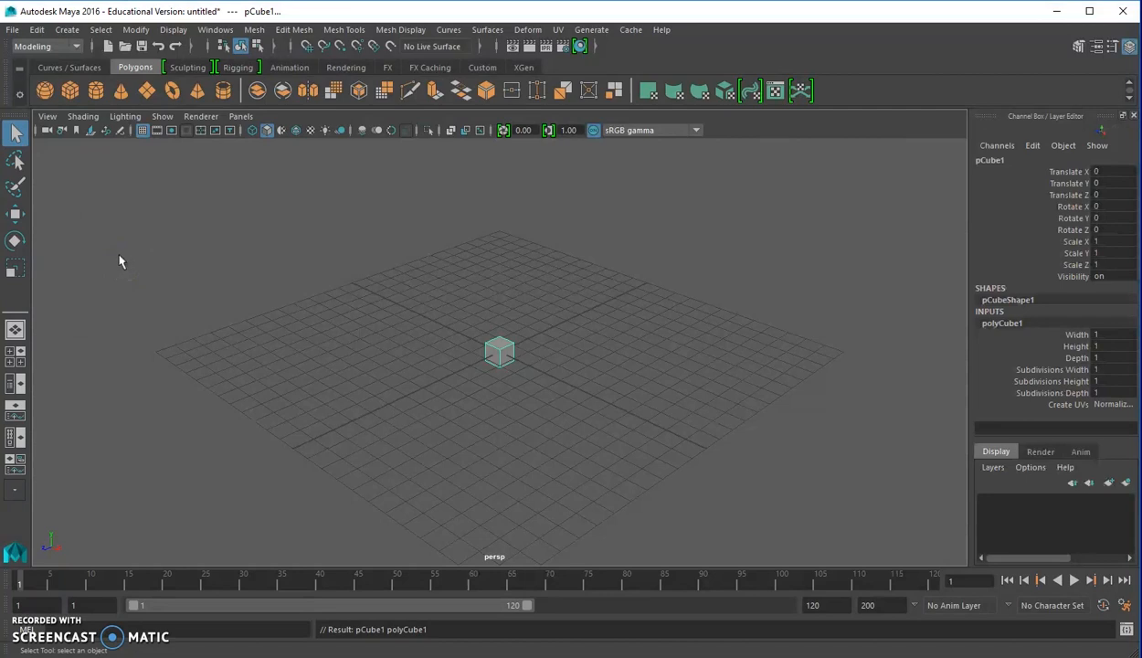
{"action": "left_click", "coordinate": [15, 241]}
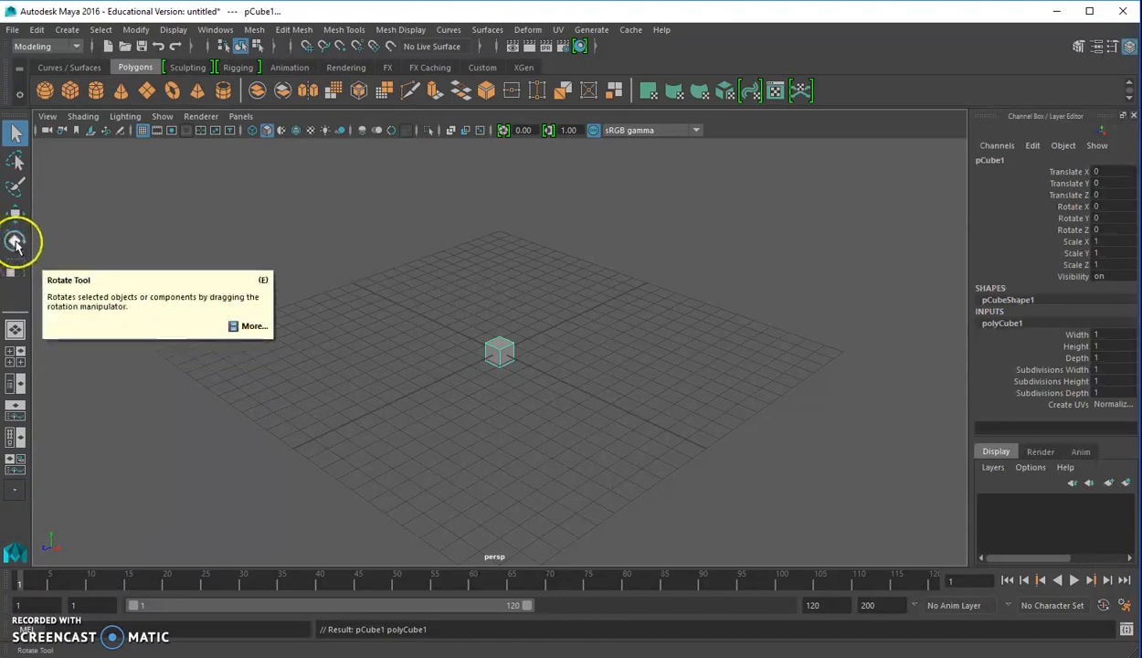
{"action": "left_click", "coordinate": [14, 217]}
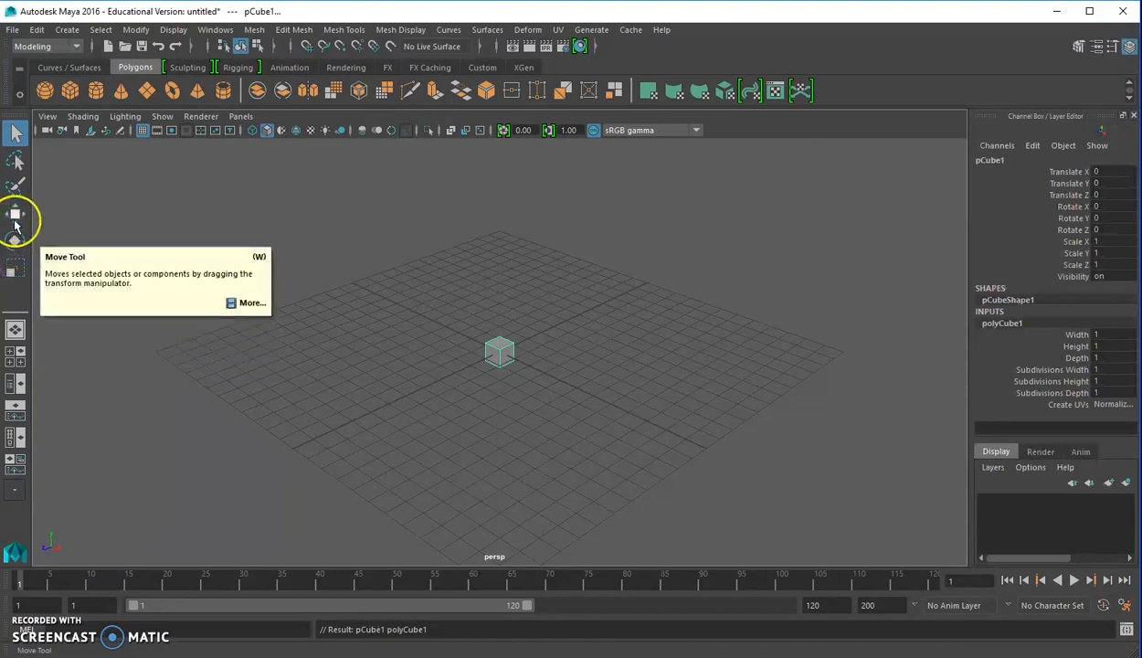
{"action": "left_click", "coordinate": [16, 187]}
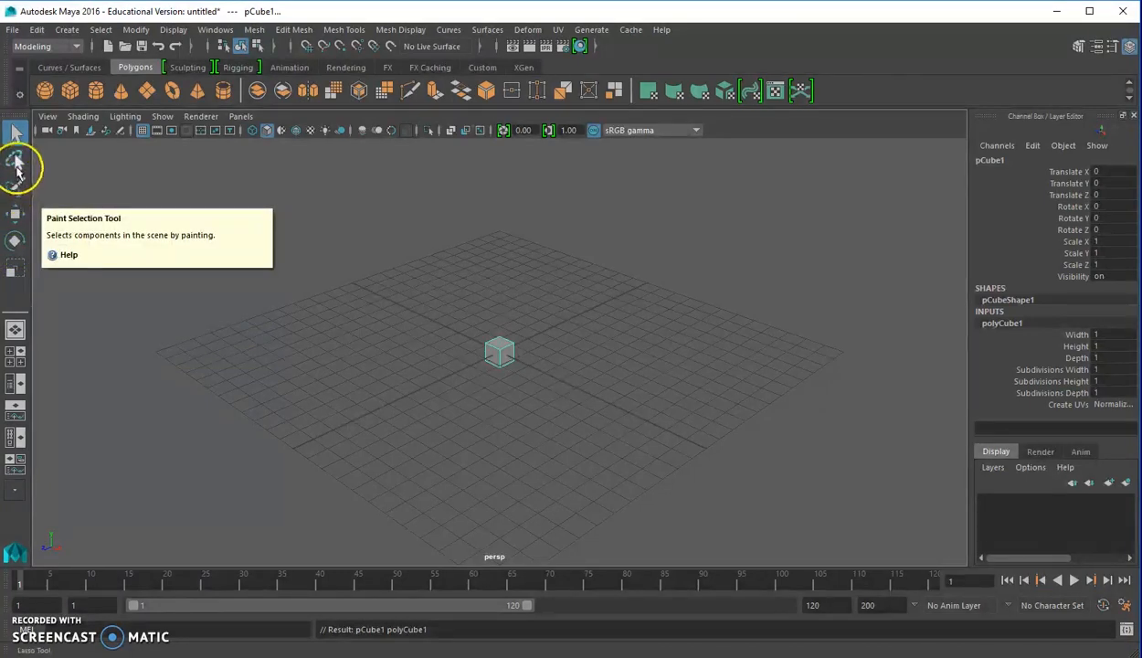
{"action": "left_click", "coordinate": [18, 267]}
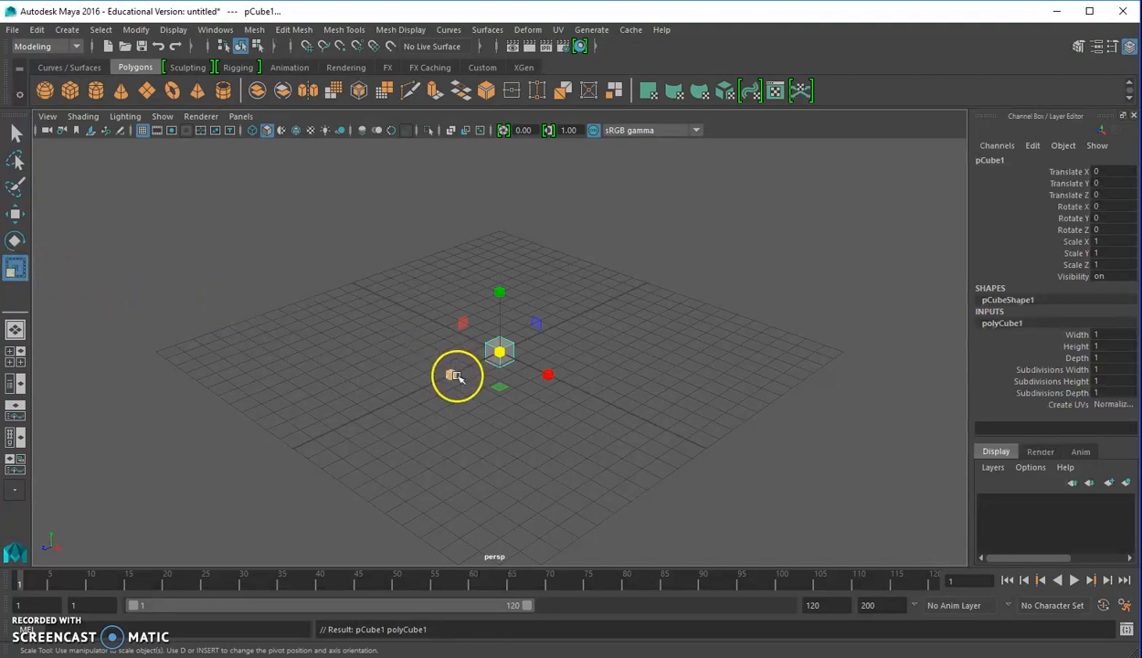
{"action": "left_click_drag", "start_coordinate": [453, 376], "coordinate": [329, 411]}
{"action": "left_click_drag", "start_coordinate": [549, 375], "coordinate": [607, 418]}
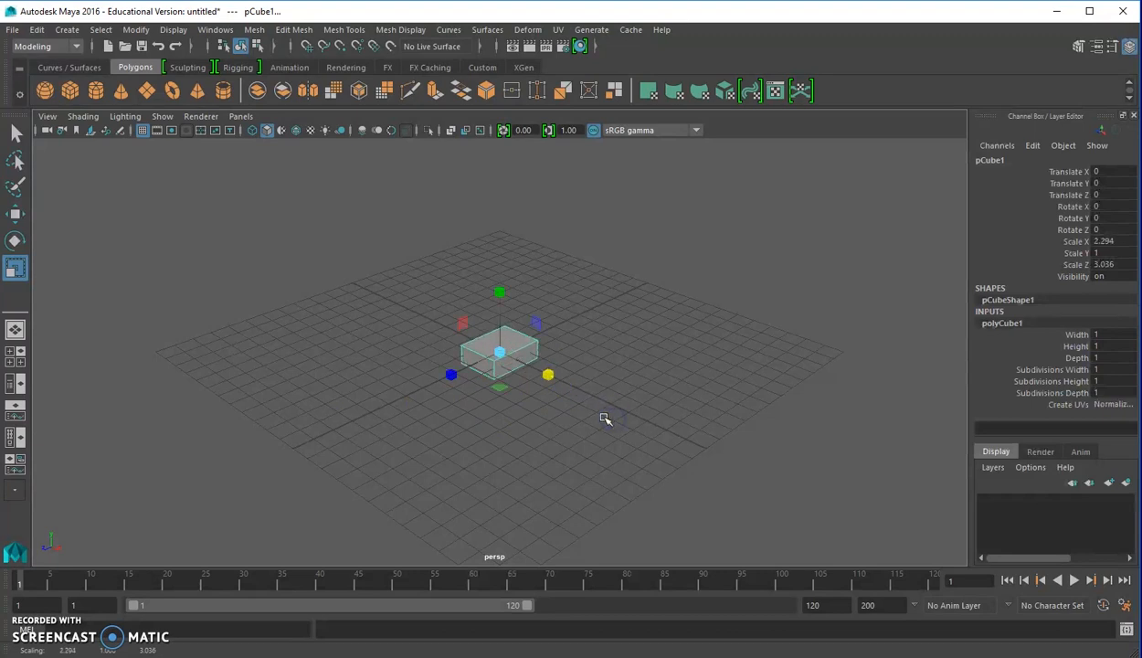
{"action": "left_click_drag", "start_coordinate": [500, 292], "coordinate": [500, 263]}
{"action": "left_click_drag", "start_coordinate": [449, 375], "coordinate": [410, 404]}
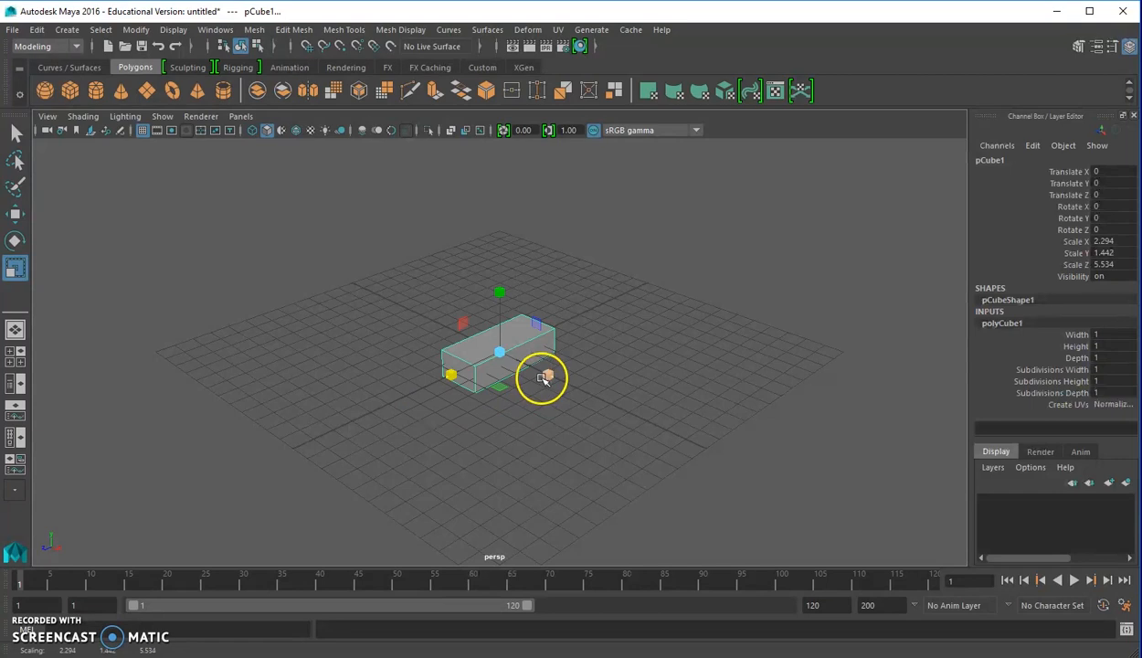
{"action": "left_click_drag", "start_coordinate": [548, 375], "coordinate": [561, 387]}
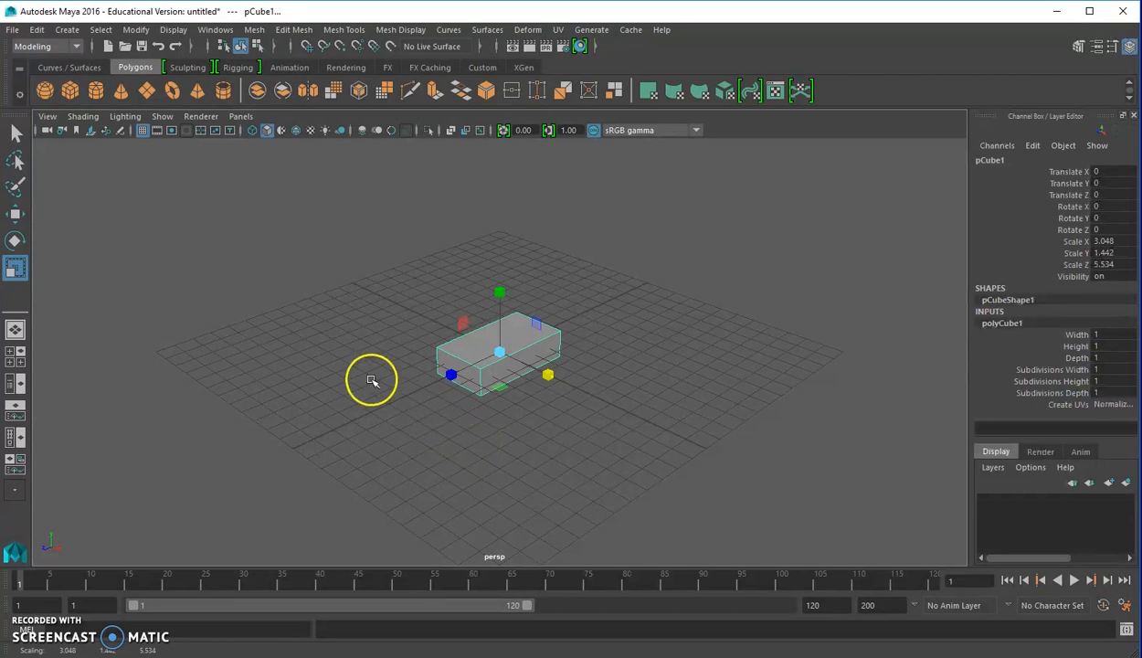
Save the scene as Space Ship in Maya Binary format in the project's scenes folder
{"action": "left_click", "coordinate": [12, 29]}
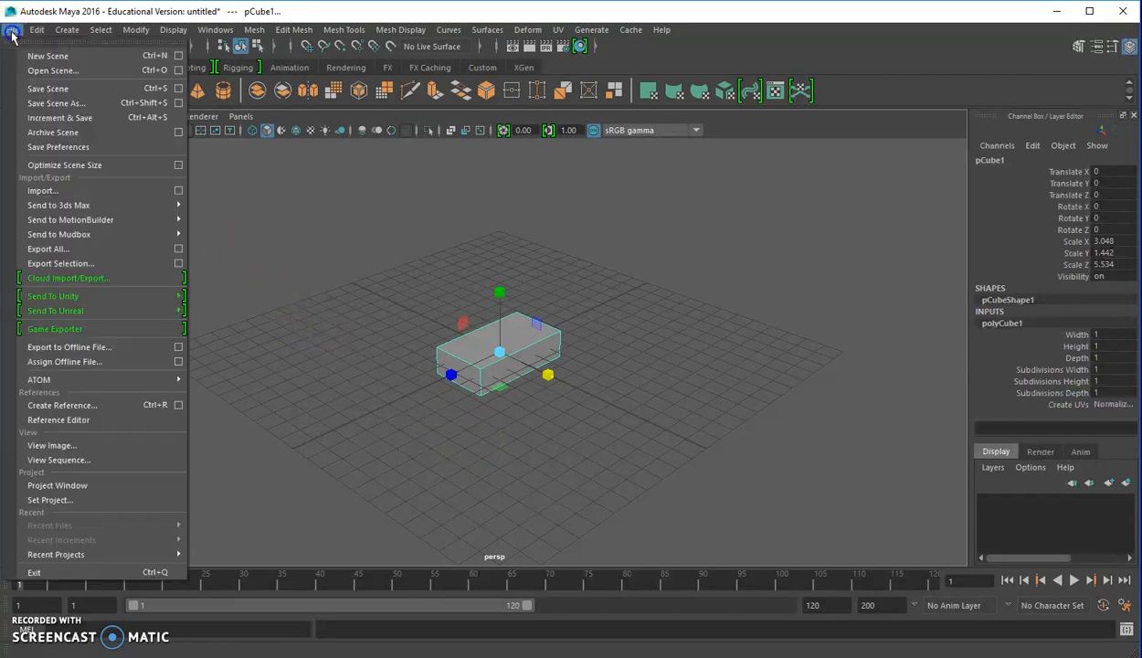
{"action": "left_click", "coordinate": [30, 87]}
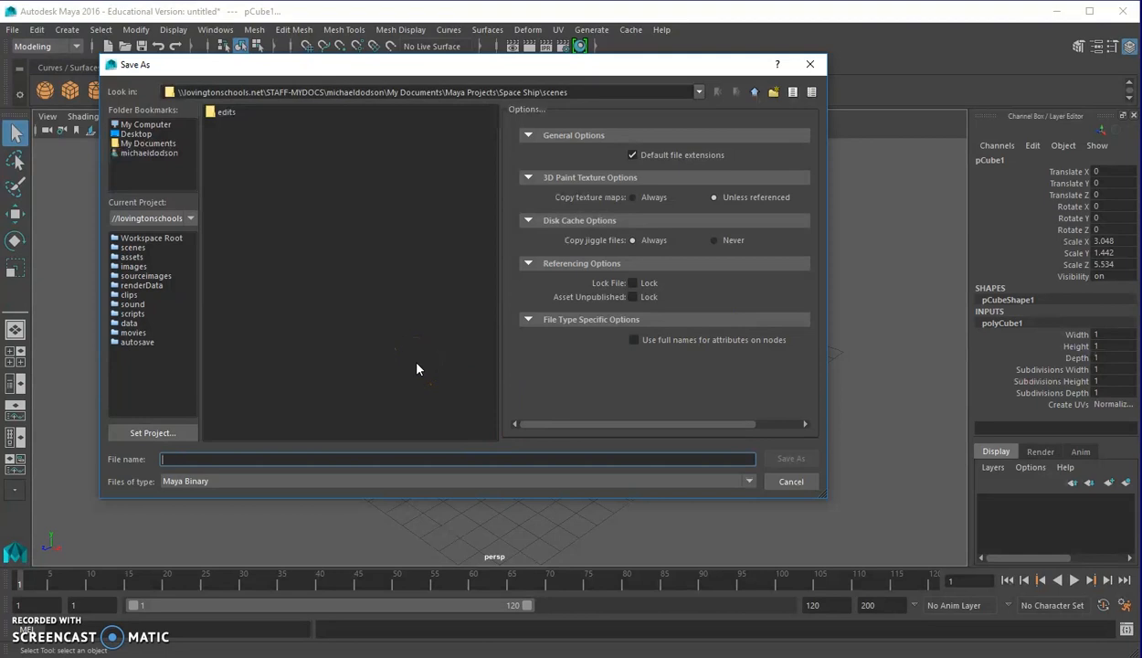
{"action": "type", "text": "Spa"}
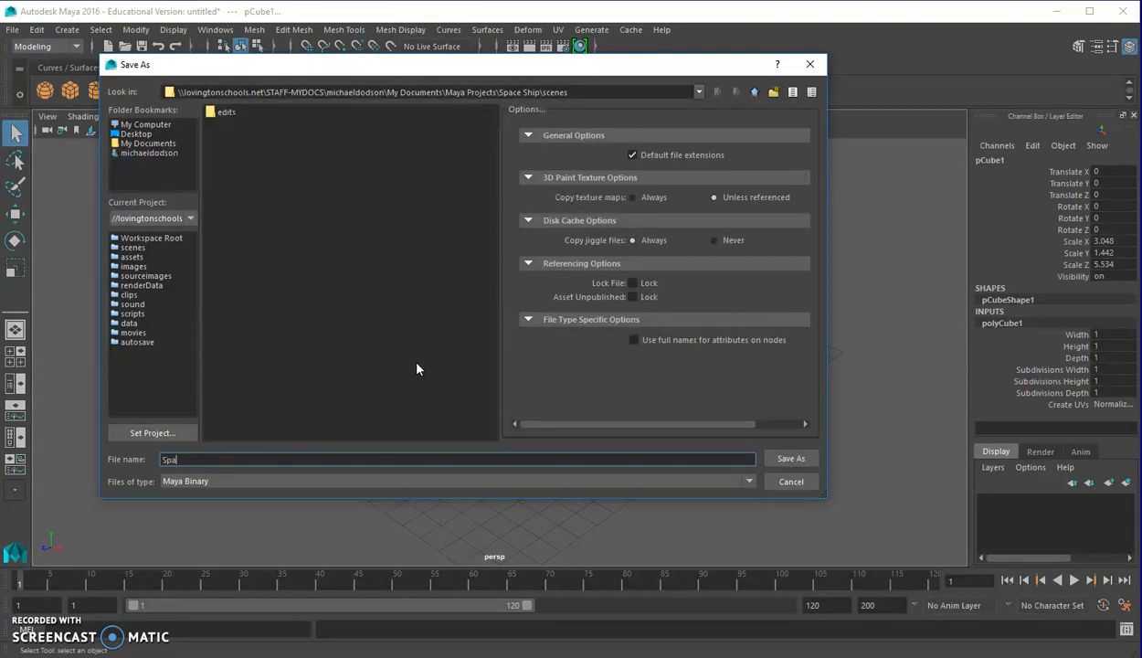
{"action": "type", "text": "ce Ship"}
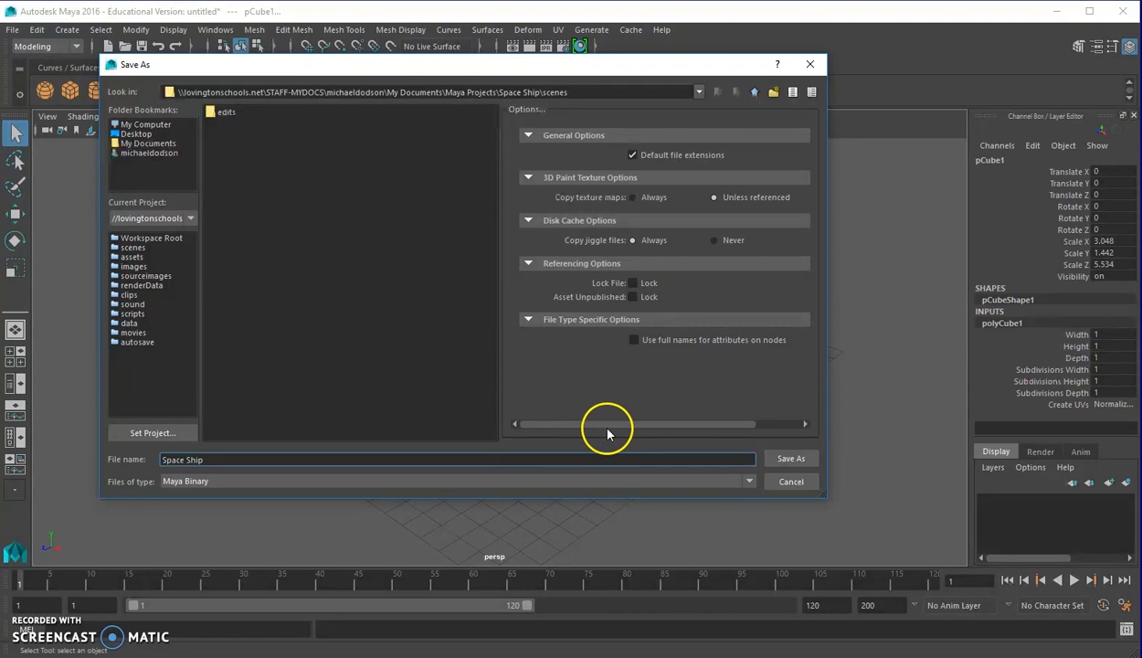
{"action": "left_click", "coordinate": [783, 460]}
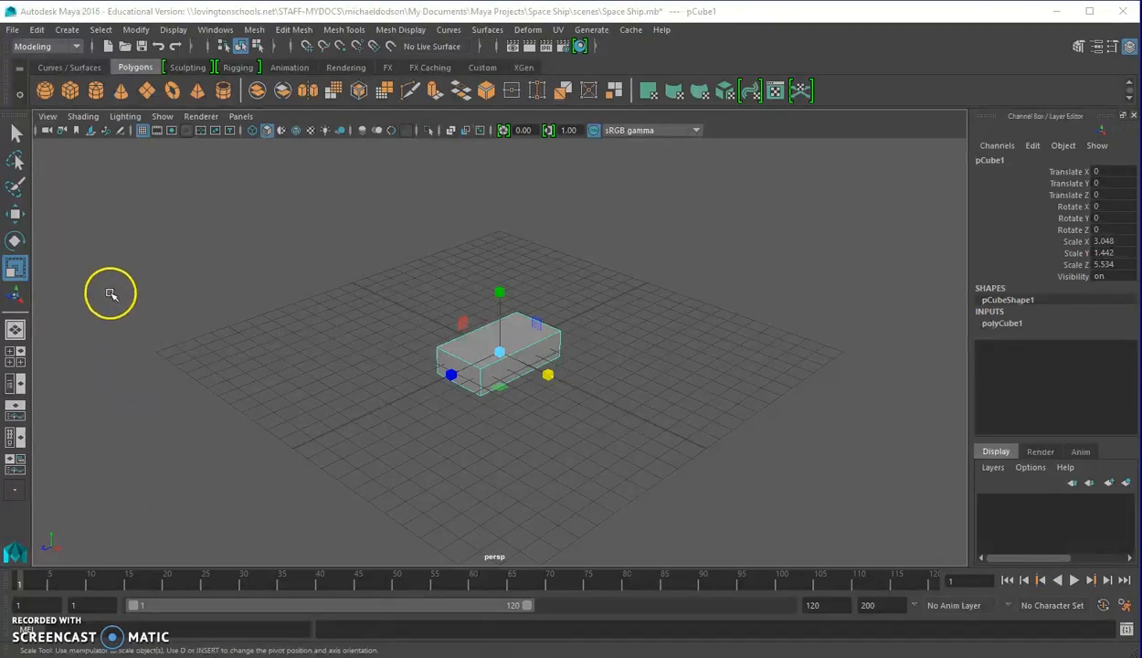
Move the box up along the Y axis by about 0.53 with the Move tool
{"action": "left_click", "coordinate": [15, 216]}
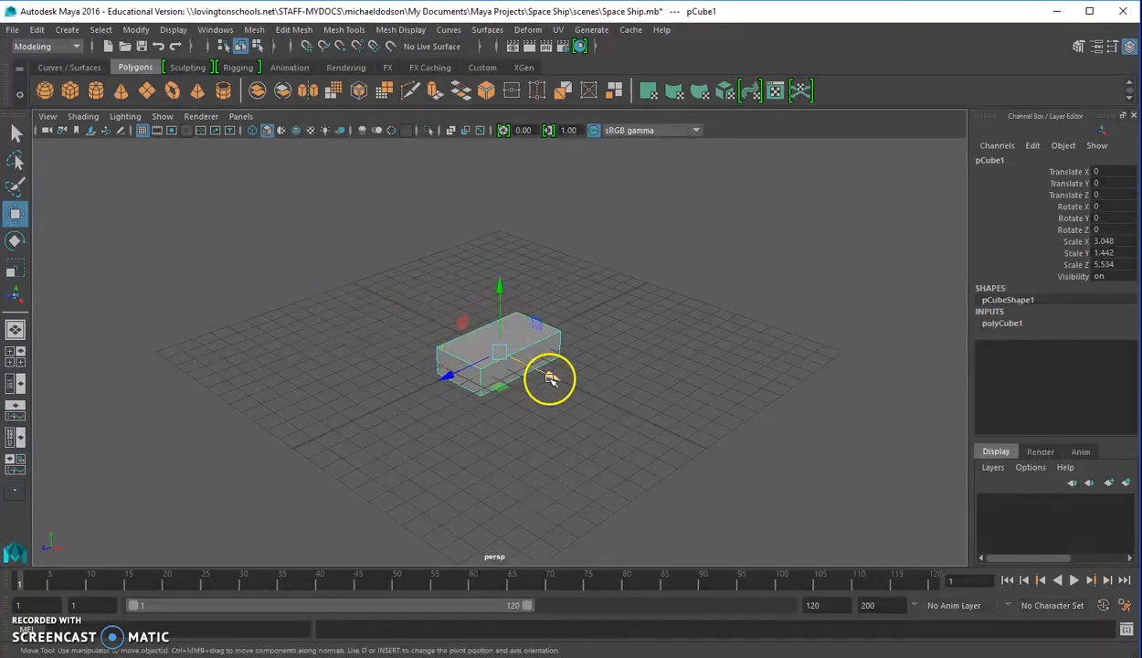
{"action": "left_click", "coordinate": [501, 291]}
{"action": "left_click_drag", "start_coordinate": [501, 291], "coordinate": [499, 280]}
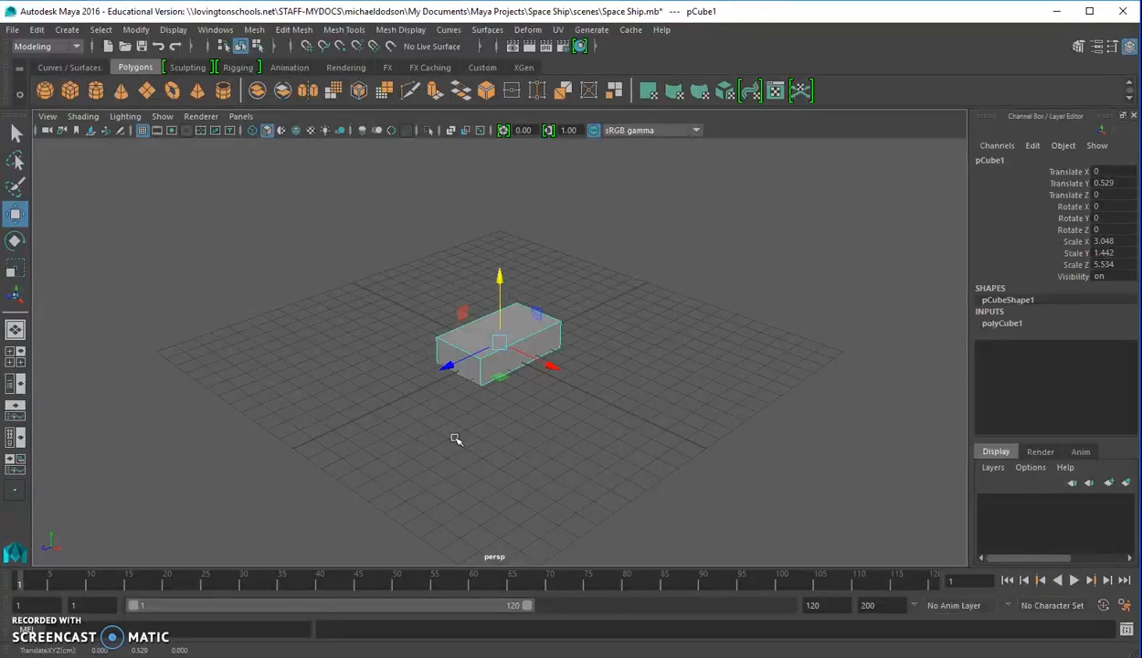
Switch the box to face selection, try selecting different faces, and leave the long side face facing positive X selected
{"action": "mouse_move", "coordinate": [456, 443]}
{"action": "left_mouse_down", "text": "alt"}
{"action": "mouse_move", "coordinate": [464, 422]}
{"action": "mouse_move", "coordinate": [642, 422]}
{"action": "mouse_move", "coordinate": [587, 459]}
{"action": "mouse_move", "coordinate": [519, 393]}
{"action": "mouse_move", "coordinate": [518, 372]}
{"action": "mouse_move", "coordinate": [519, 503]}
{"action": "mouse_move", "coordinate": [672, 448]}
{"action": "mouse_move", "coordinate": [541, 454]}
{"action": "mouse_move", "coordinate": [435, 433]}
{"action": "mouse_move", "coordinate": [426, 441]}
{"action": "mouse_move", "coordinate": [454, 444]}
{"action": "left_mouse_up", "text": "alt"}
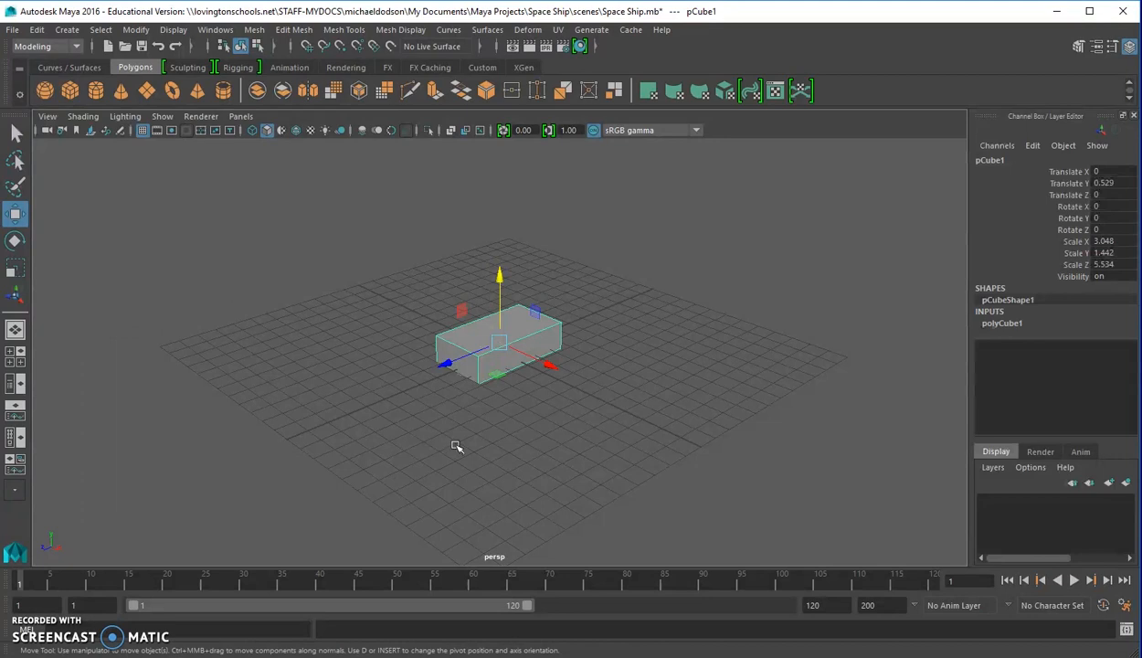
{"action": "right_click", "coordinate": [488, 363]}
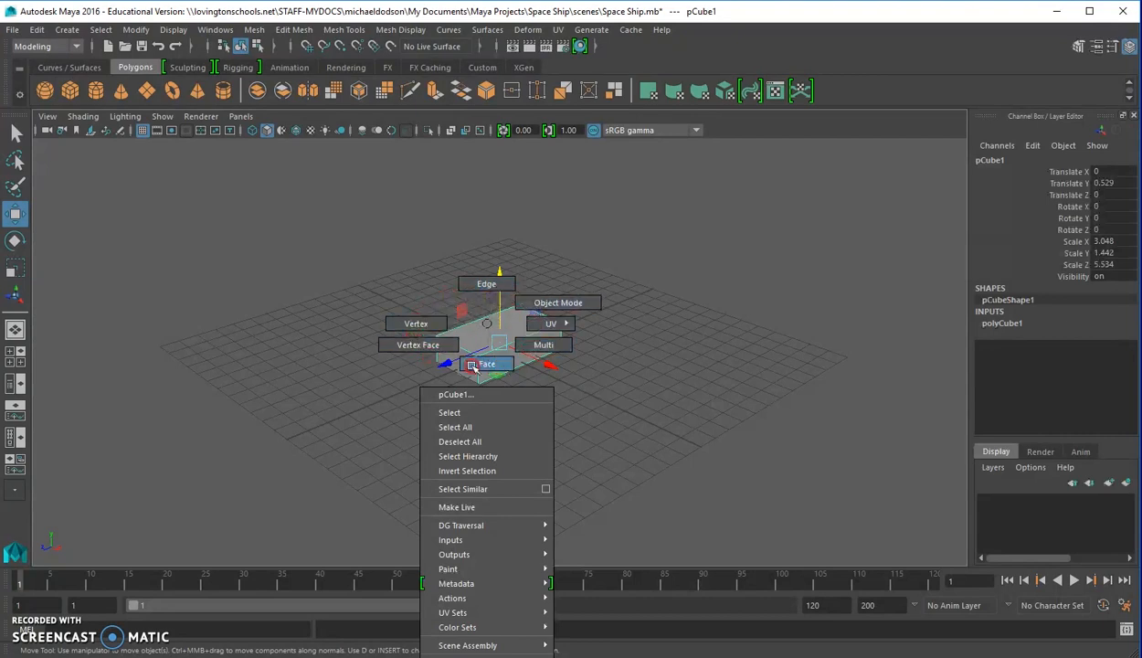
{"action": "right_click_drag", "start_coordinate": [490, 367], "coordinate": [489, 368]}
{"action": "left_click", "coordinate": [482, 540]}
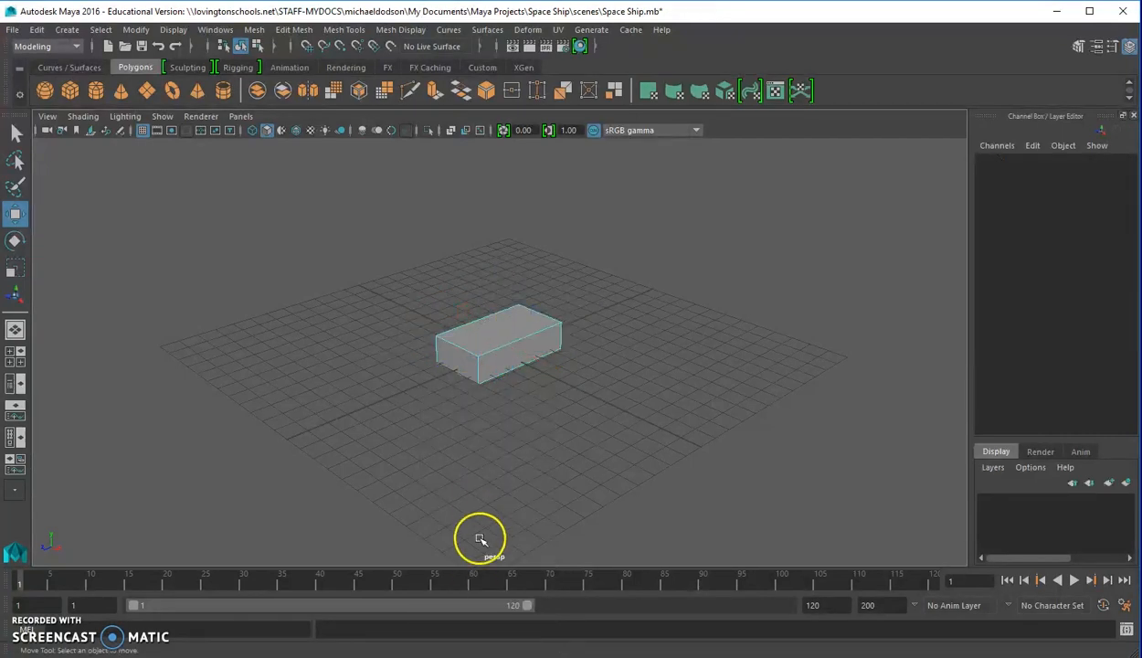
{"action": "left_click", "coordinate": [503, 366]}
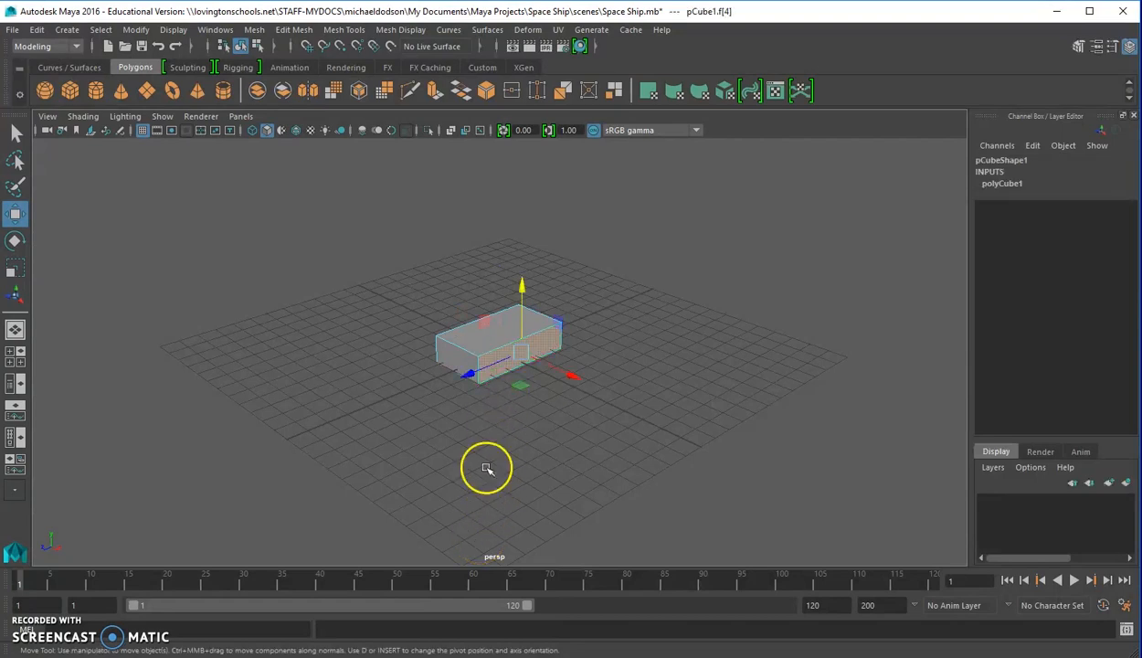
{"action": "left_click", "coordinate": [470, 333]}
{"action": "left_click", "coordinate": [463, 367]}
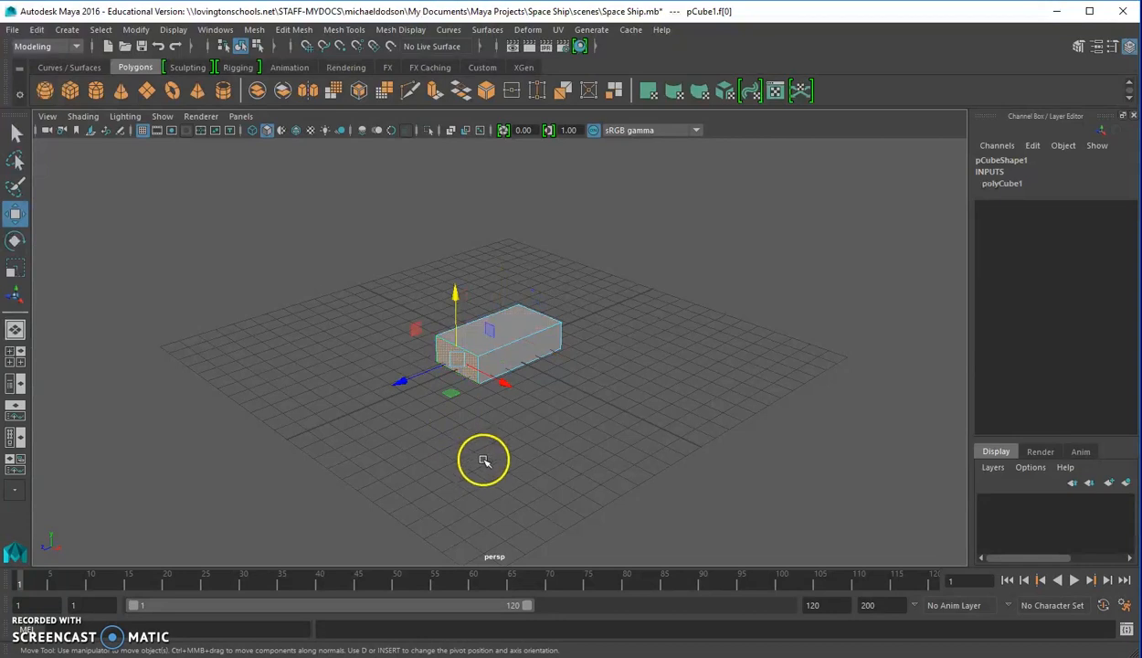
{"action": "left_click", "coordinate": [523, 359]}
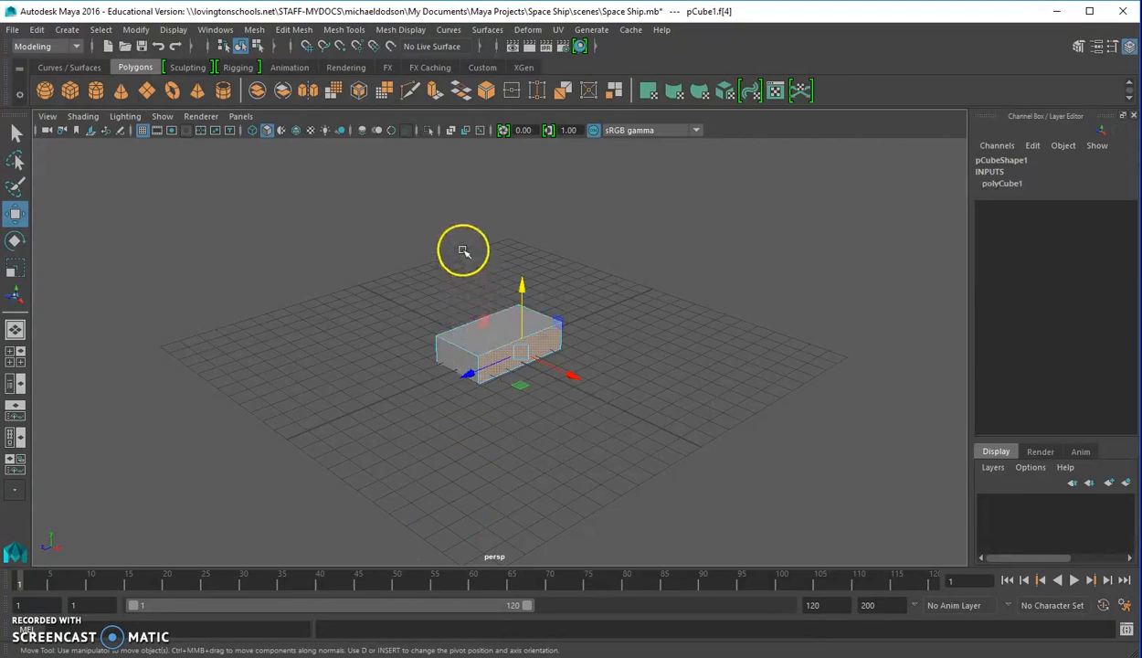
Extrude the box's selected positive X side face outward by about 1.93
{"action": "left_click", "coordinate": [435, 98]}
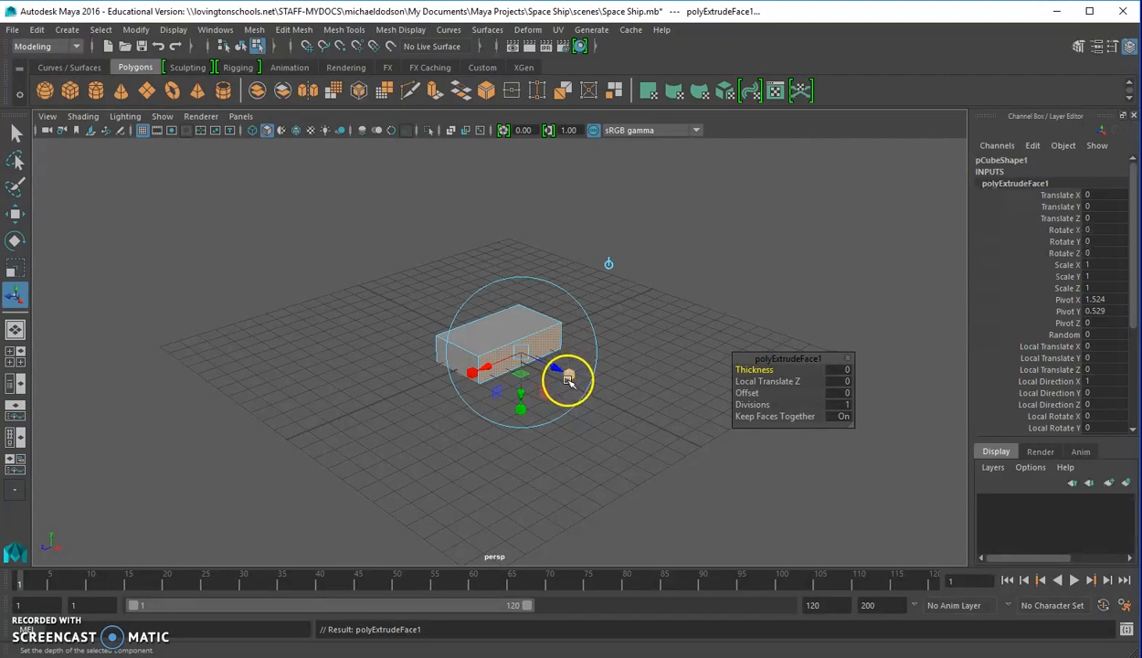
{"action": "mouse_move", "coordinate": [567, 379]}
{"action": "left_mouse_down"}
{"action": "mouse_move", "coordinate": [605, 396]}
{"action": "mouse_move", "coordinate": [570, 374]}
{"action": "mouse_move", "coordinate": [588, 390]}
{"action": "left_mouse_up"}
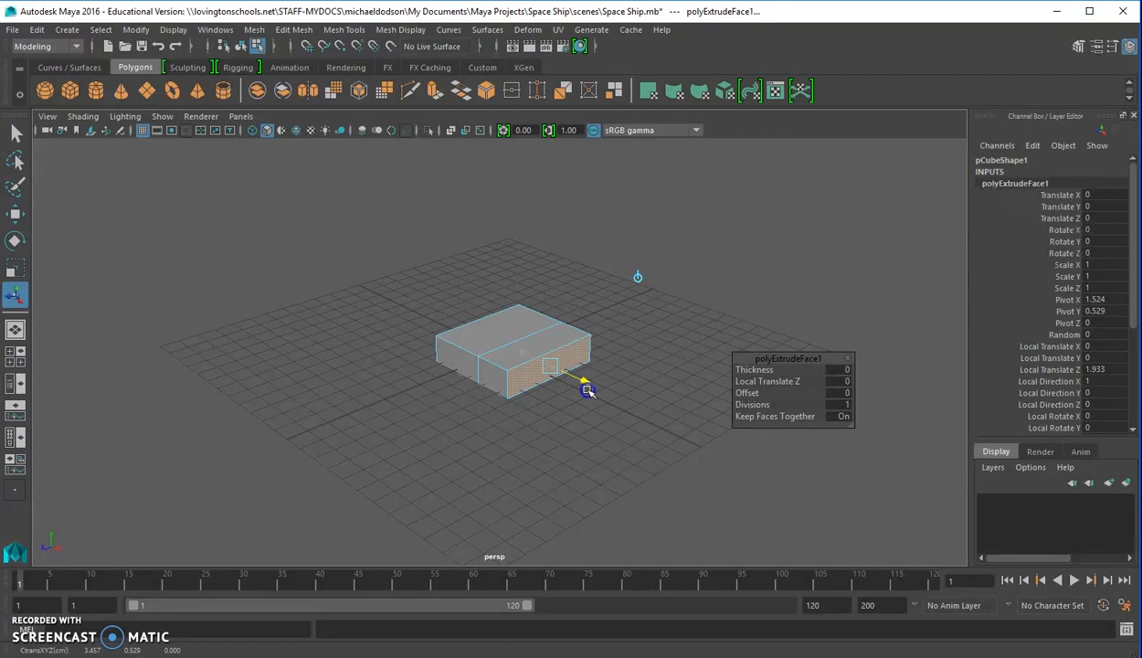
{"action": "left_click_drag", "start_coordinate": [587, 391], "coordinate": [588, 390]}
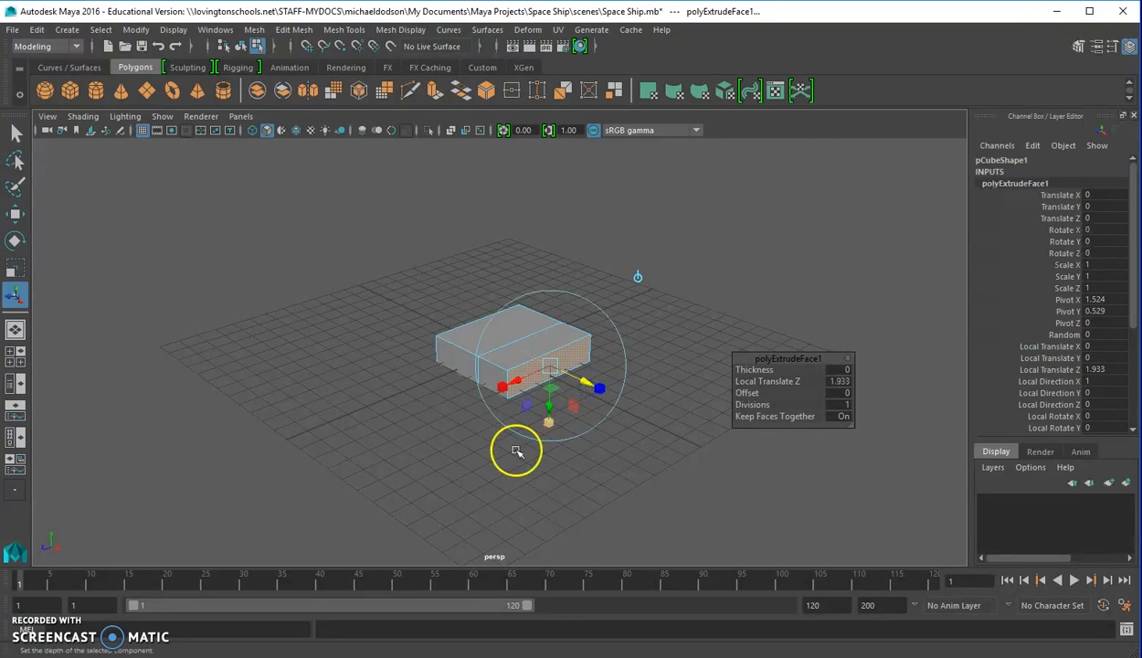
{"action": "left_click", "coordinate": [461, 482]}
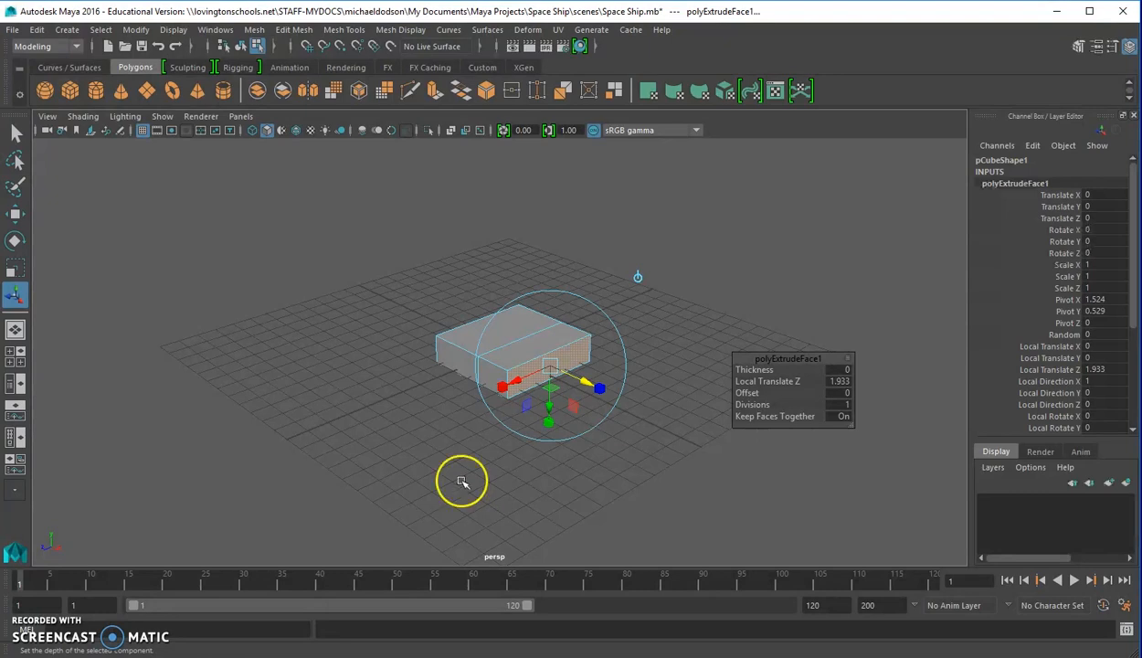
Extrude the opposite, negative X side face outward by about 2.12
{"action": "left_click_drag", "start_coordinate": [454, 455], "coordinate": [655, 449], "text": "alt"}
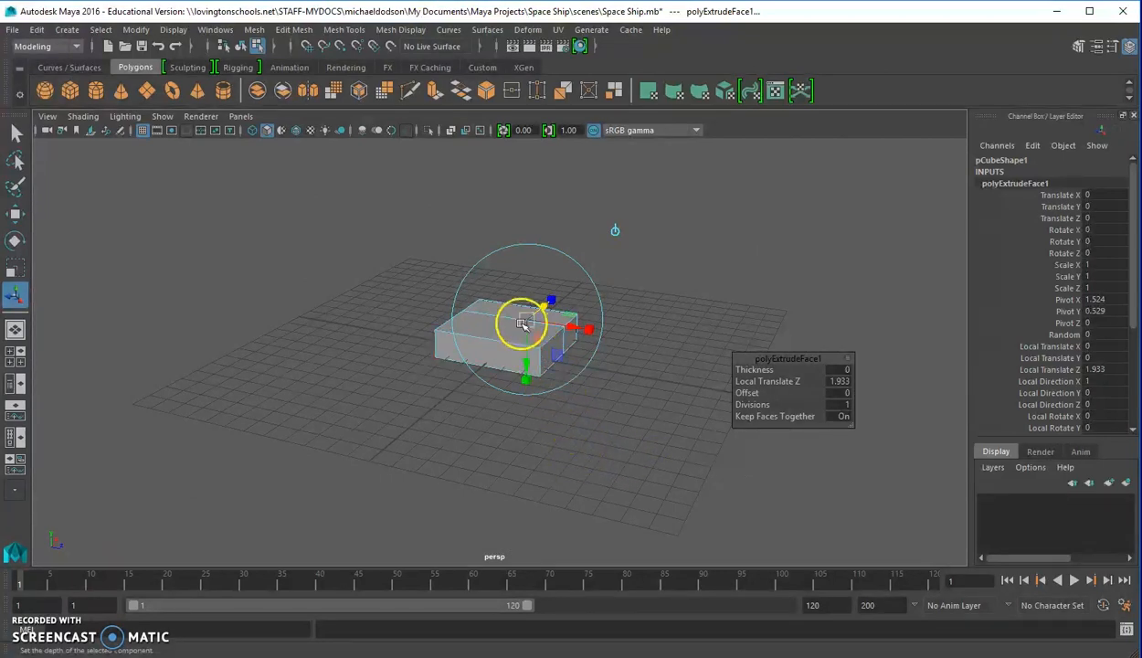
{"action": "left_click", "coordinate": [489, 349]}
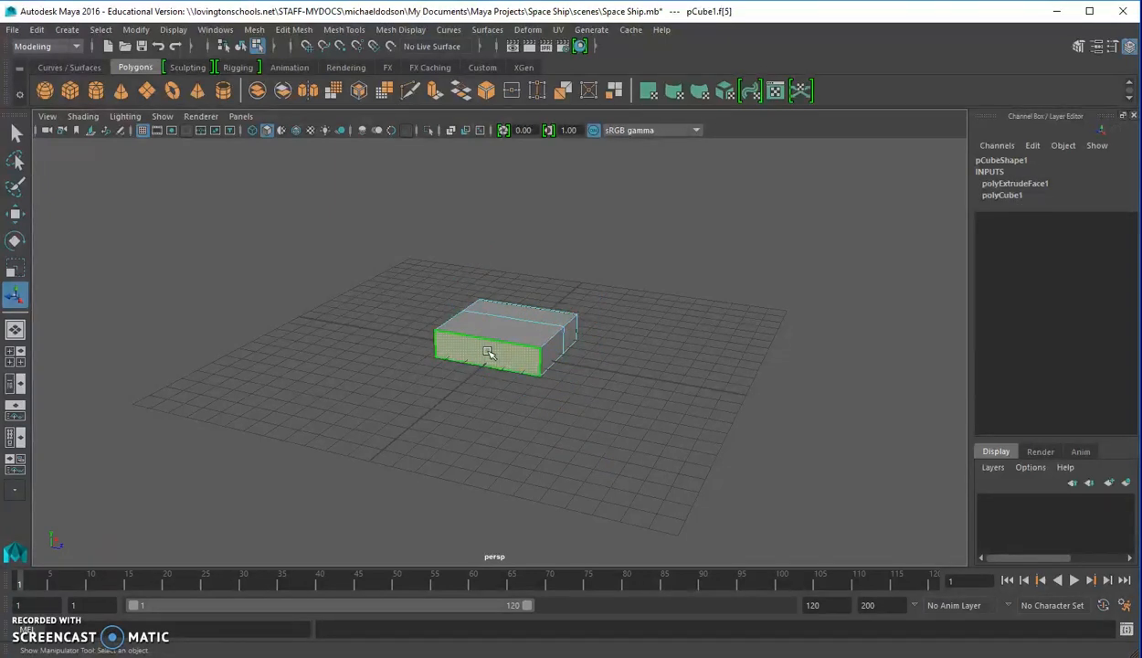
{"action": "left_click", "coordinate": [435, 91]}
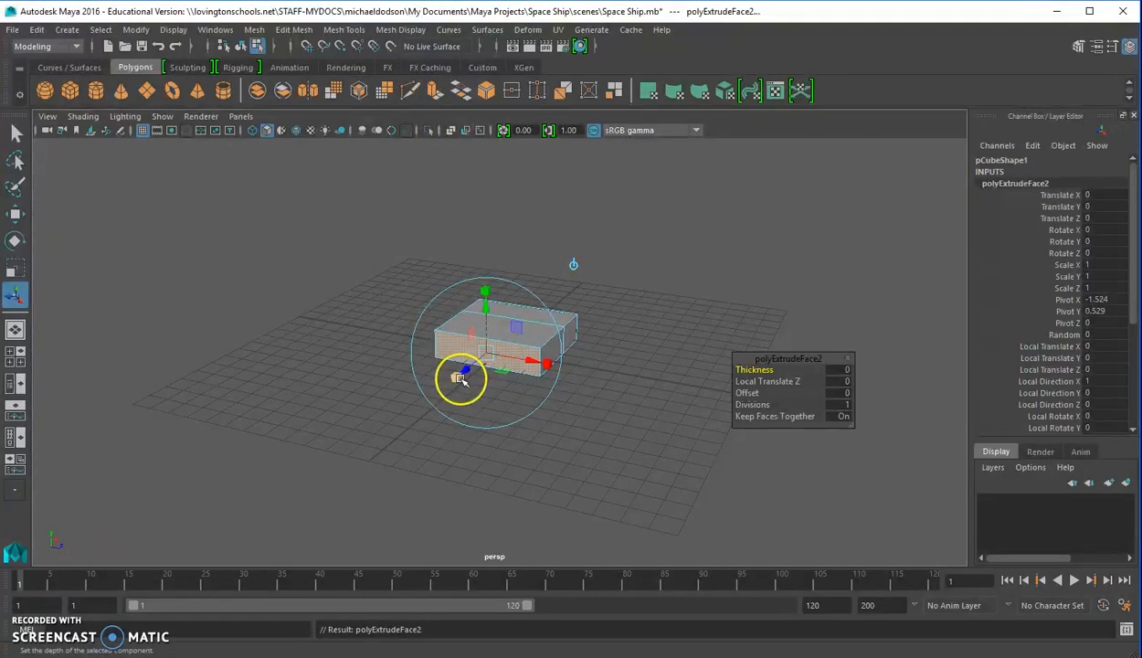
{"action": "left_click_drag", "start_coordinate": [465, 374], "coordinate": [446, 393]}
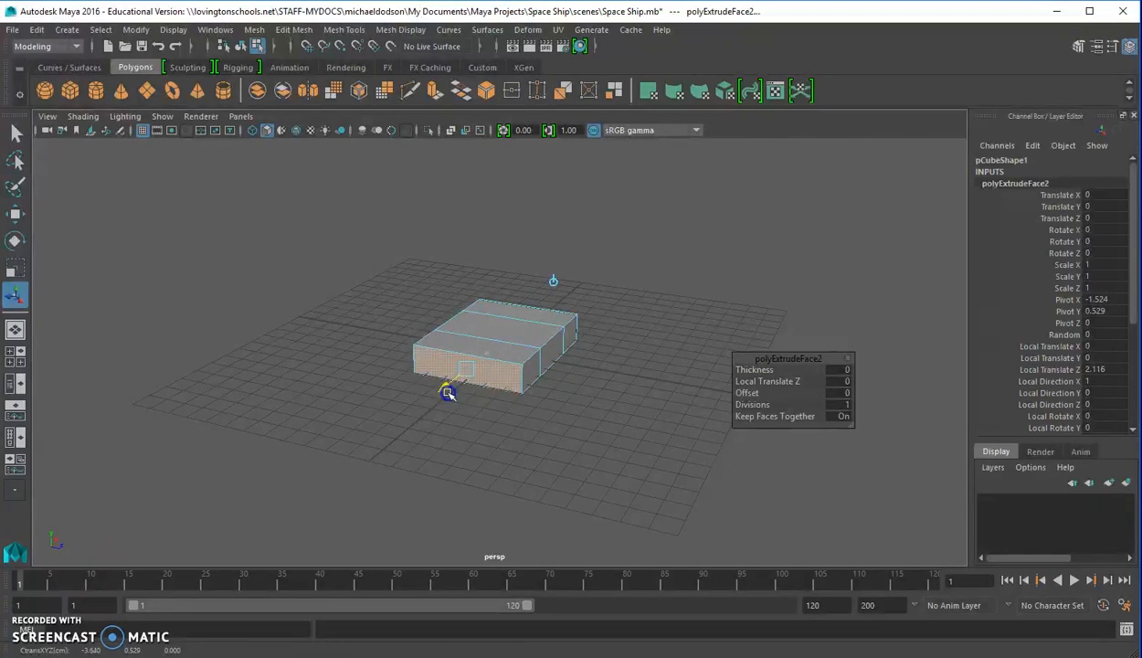
{"action": "left_click_drag", "start_coordinate": [447, 393], "coordinate": [443, 392]}
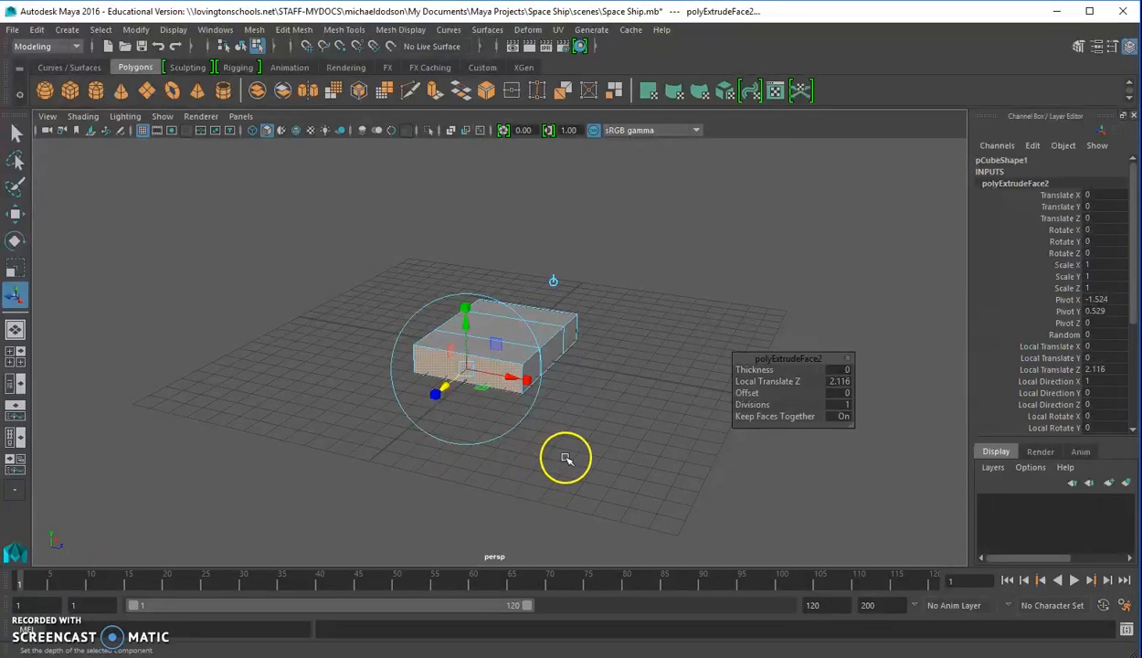
Scale the extruded negative X end face down along Y with the Scale tool so that side tapers
{"action": "left_click_drag", "start_coordinate": [585, 457], "coordinate": [620, 452], "text": "alt"}
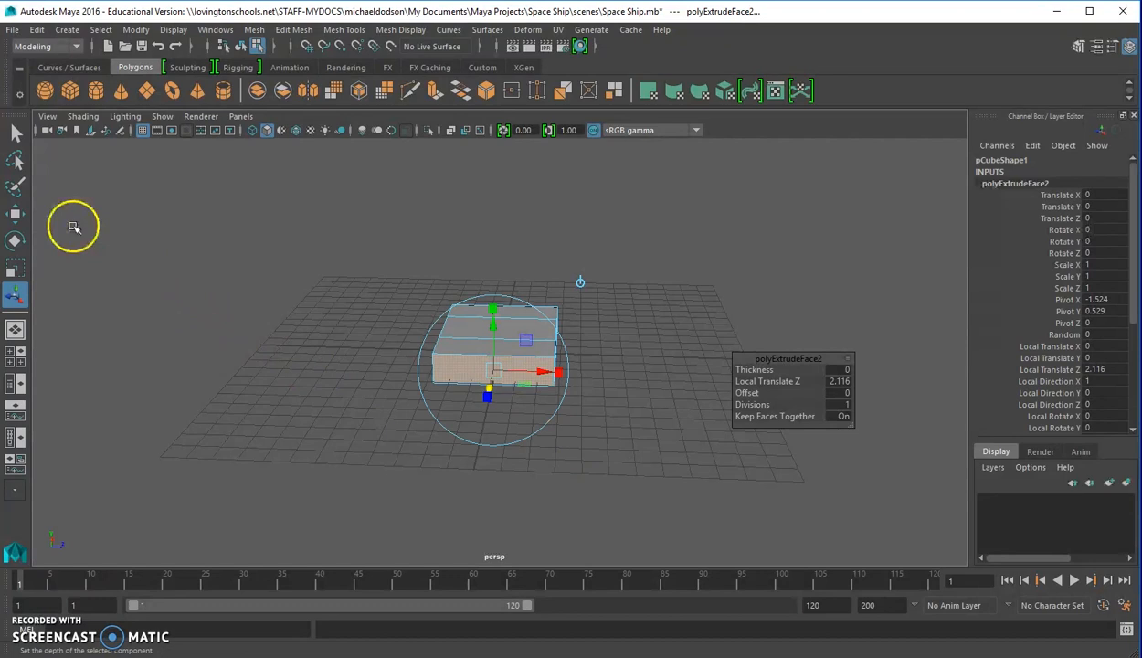
{"action": "left_click", "coordinate": [15, 269]}
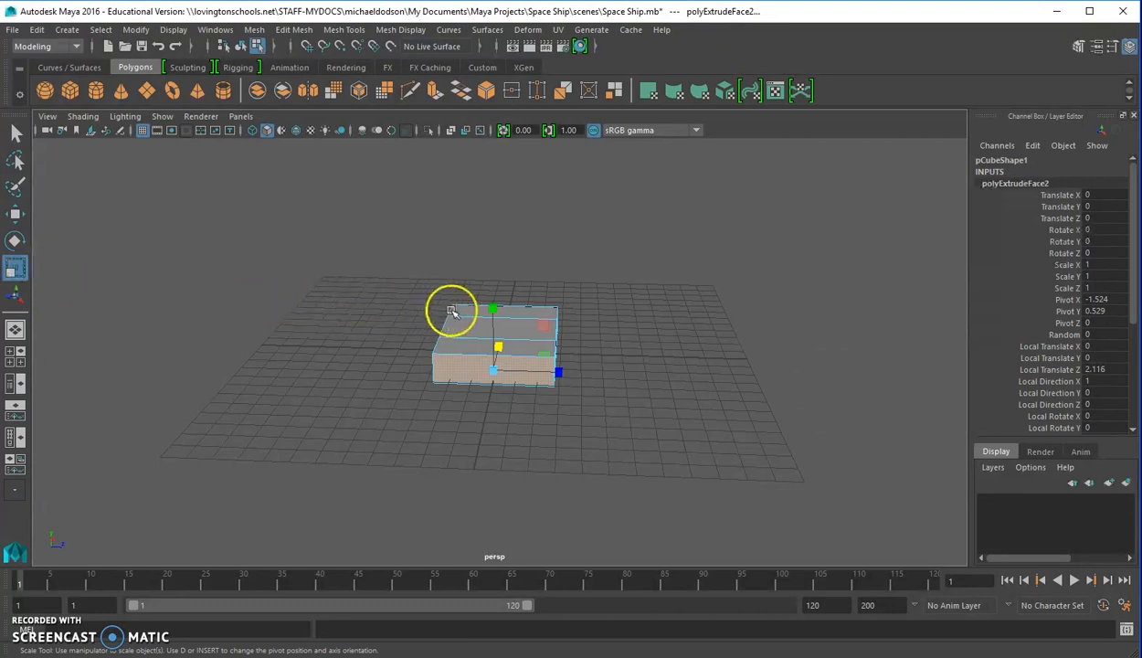
{"action": "left_click_drag", "start_coordinate": [491, 310], "coordinate": [494, 326]}
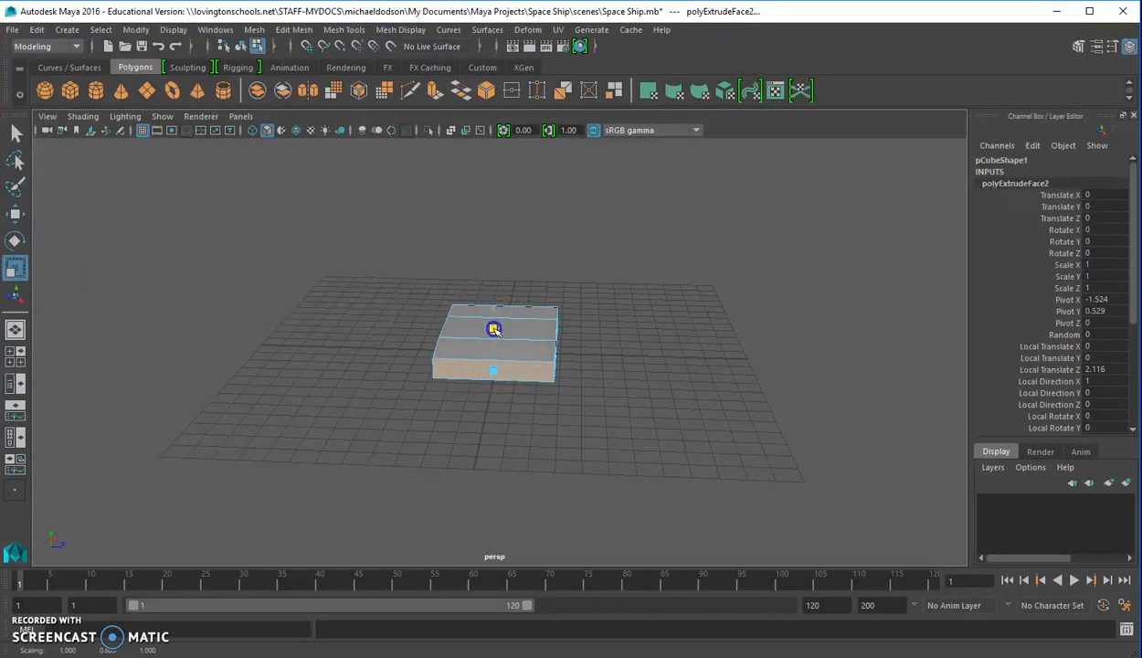
{"action": "left_click_drag", "start_coordinate": [493, 332], "coordinate": [495, 331]}
Scale the positive X end face down along Y to taper it like the other side
{"action": "left_click_drag", "start_coordinate": [613, 452], "coordinate": [400, 440], "text": "alt"}
{"action": "left_click", "coordinate": [561, 356]}
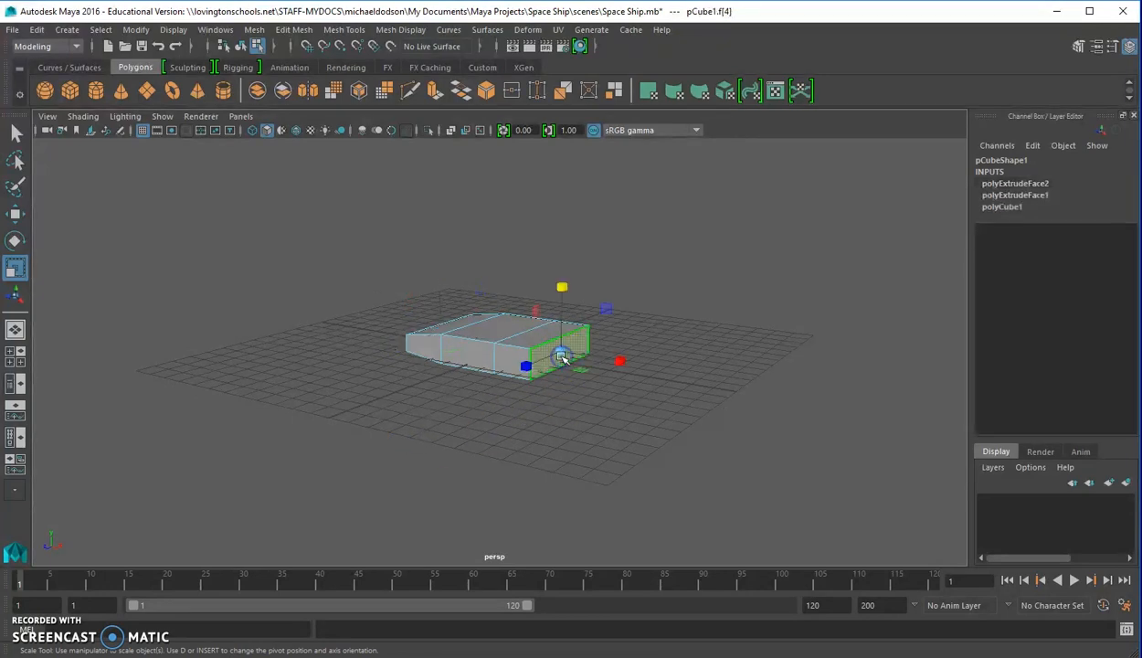
{"action": "left_click_drag", "start_coordinate": [561, 285], "coordinate": [561, 311]}
Move the positive X end face outward along X by about 0.23 to balance the two sides of the hull
{"action": "left_click_drag", "start_coordinate": [458, 413], "coordinate": [496, 438], "text": "alt"}
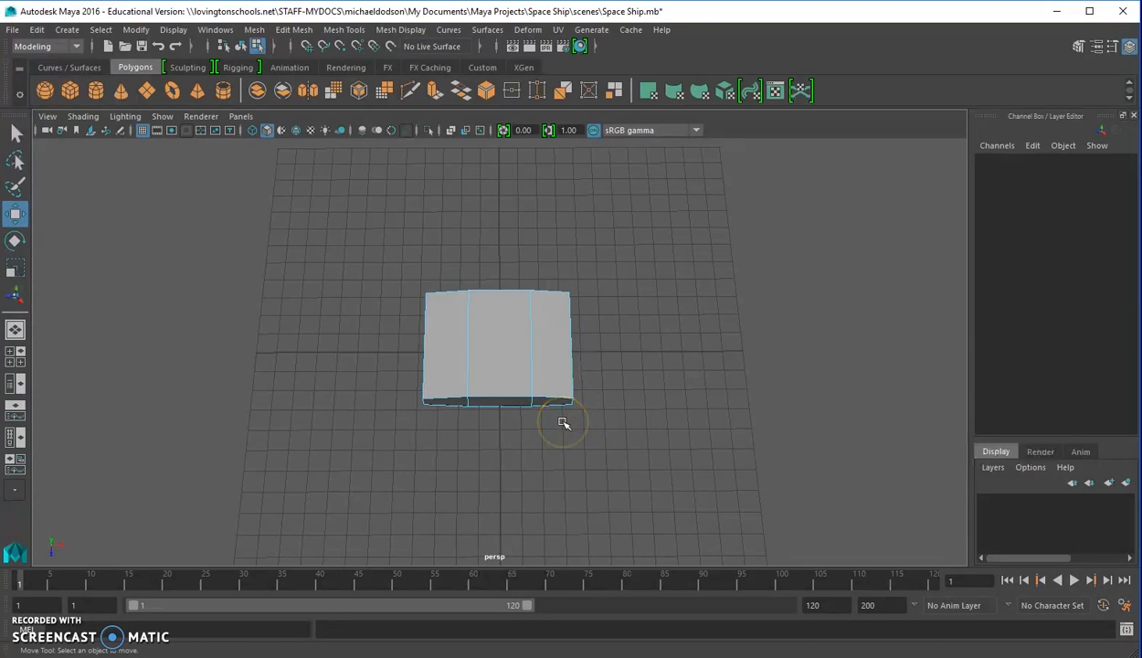
{"action": "left_click_drag", "start_coordinate": [560, 430], "coordinate": [507, 406], "text": "alt"}
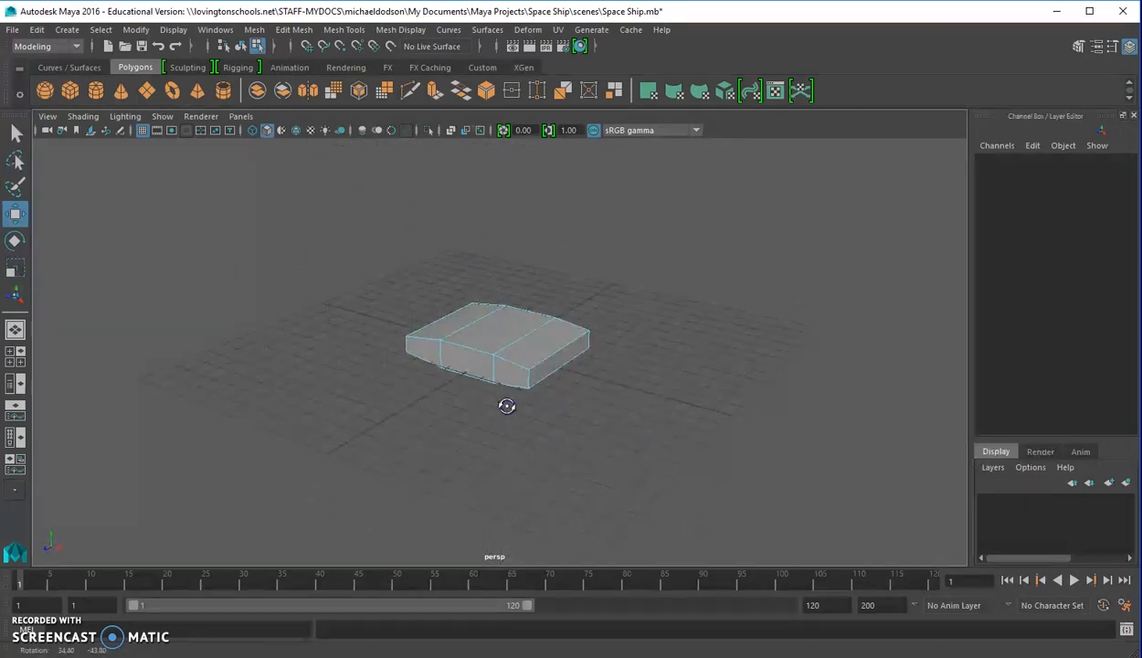
{"action": "left_click", "coordinate": [548, 369]}
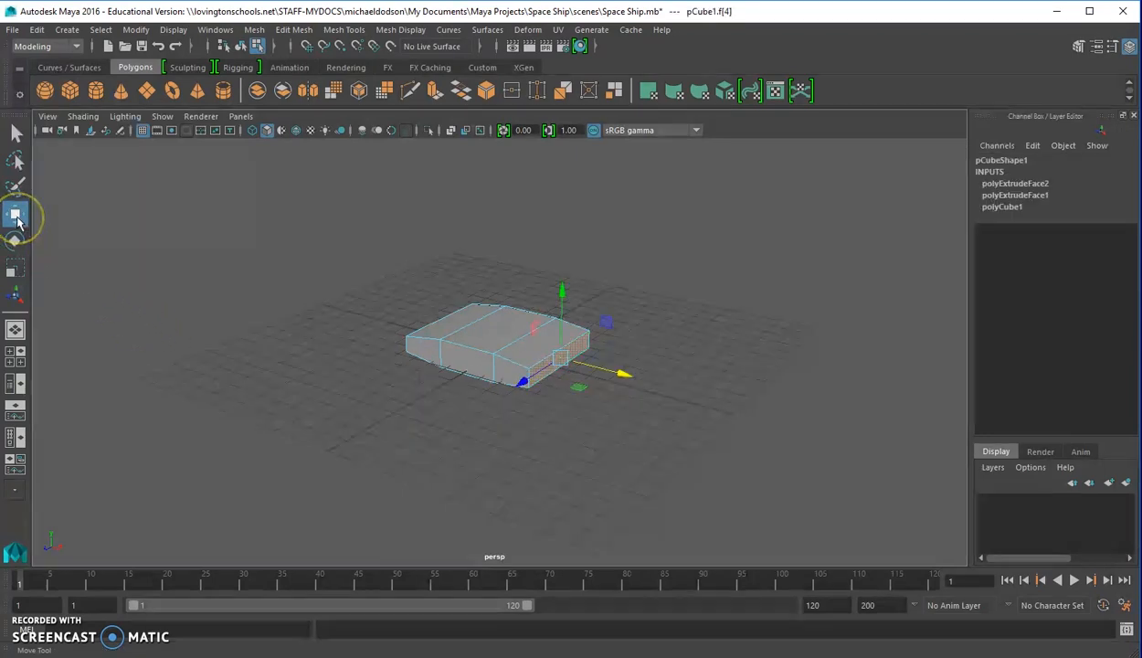
{"action": "left_click", "coordinate": [16, 219]}
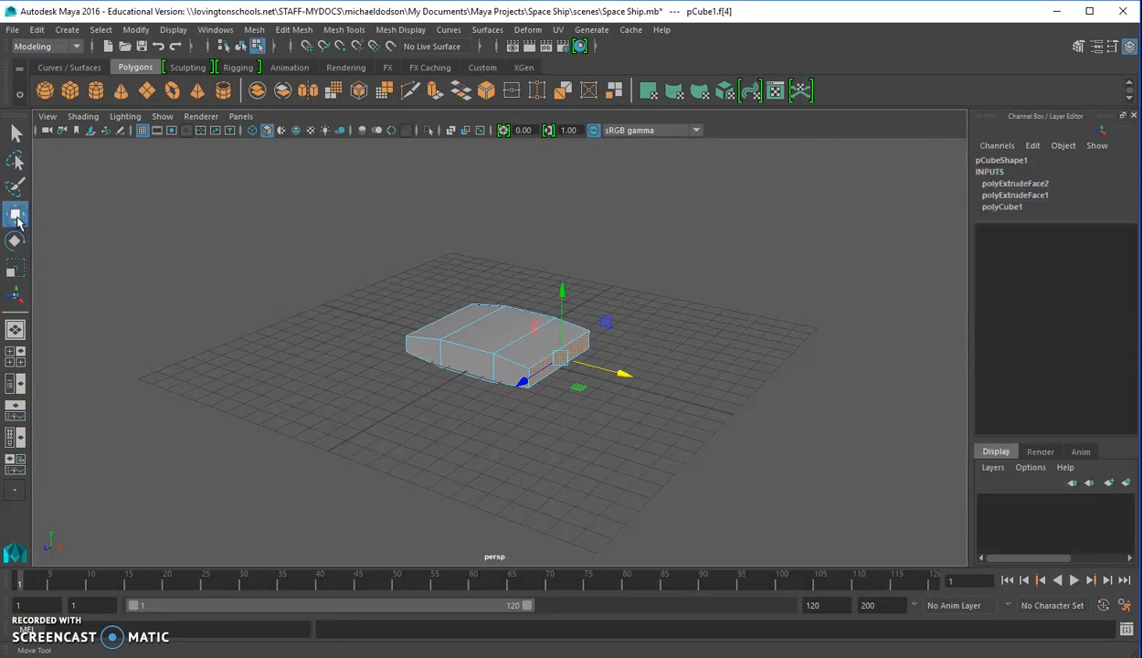
{"action": "left_click_drag", "start_coordinate": [622, 377], "coordinate": [626, 376]}
{"action": "left_click_drag", "start_coordinate": [410, 380], "coordinate": [418, 482], "text": "alt"}
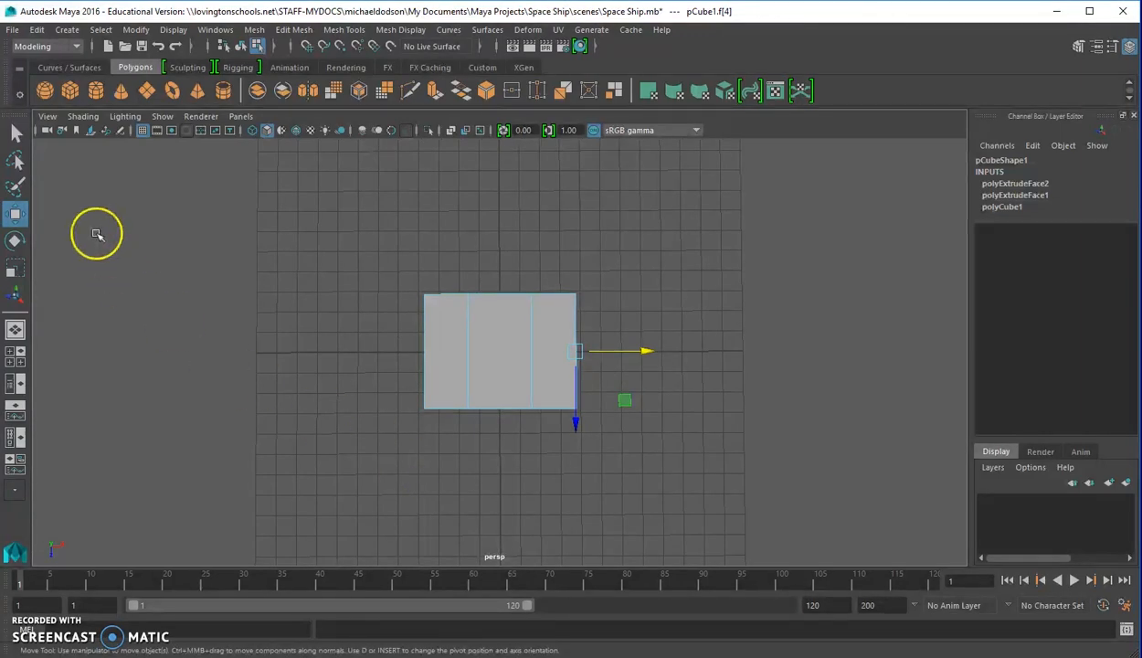
Switch to the Select tool and save the Space Ship scene
{"action": "left_click", "coordinate": [15, 135]}
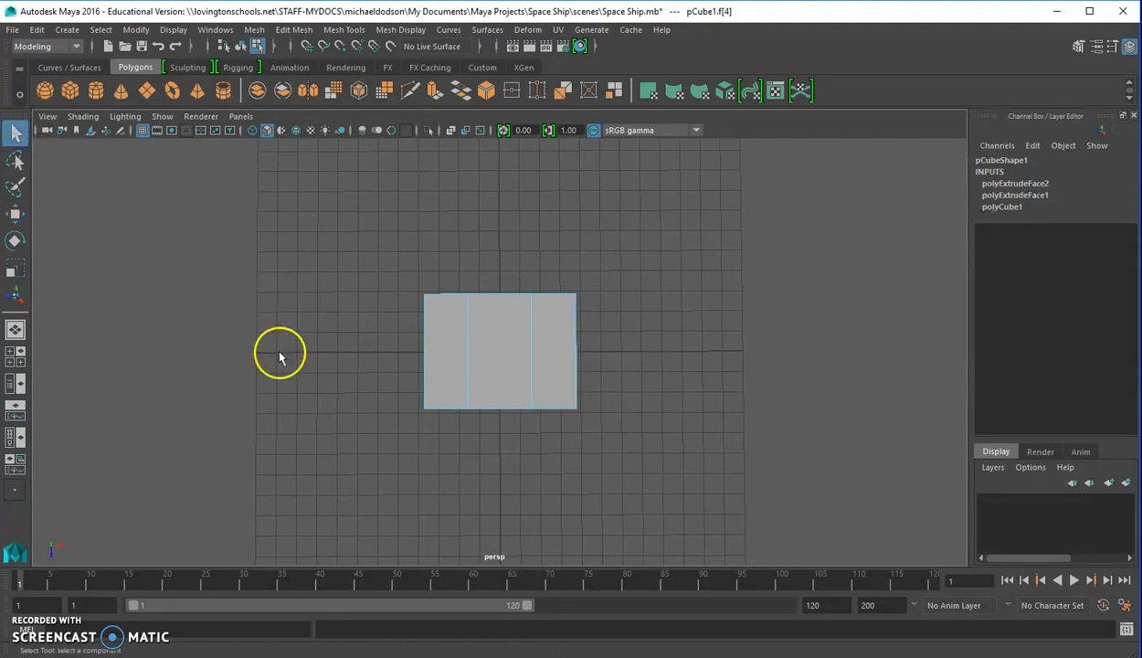
{"action": "left_click", "coordinate": [14, 31]}
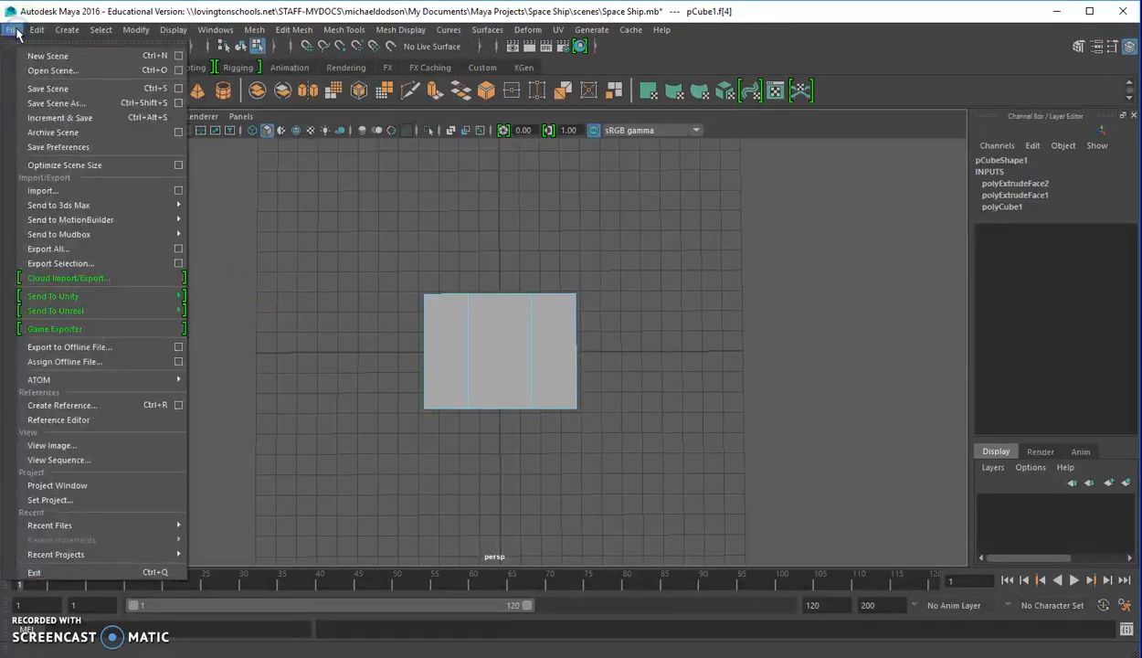
{"action": "left_click", "coordinate": [44, 88]}
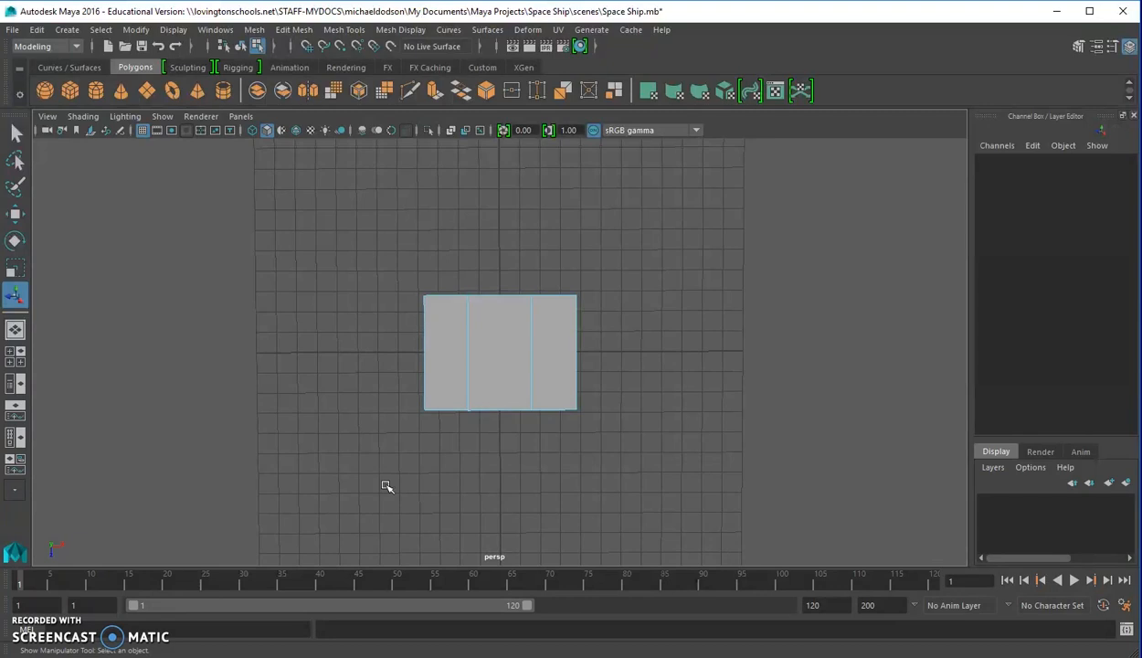
Extrude the negative X end face in place and scale the new face down along Y to form a thin wing base
{"action": "left_click_drag", "start_coordinate": [384, 487], "coordinate": [275, 389], "text": "alt"}
{"action": "left_click", "coordinate": [270, 509]}
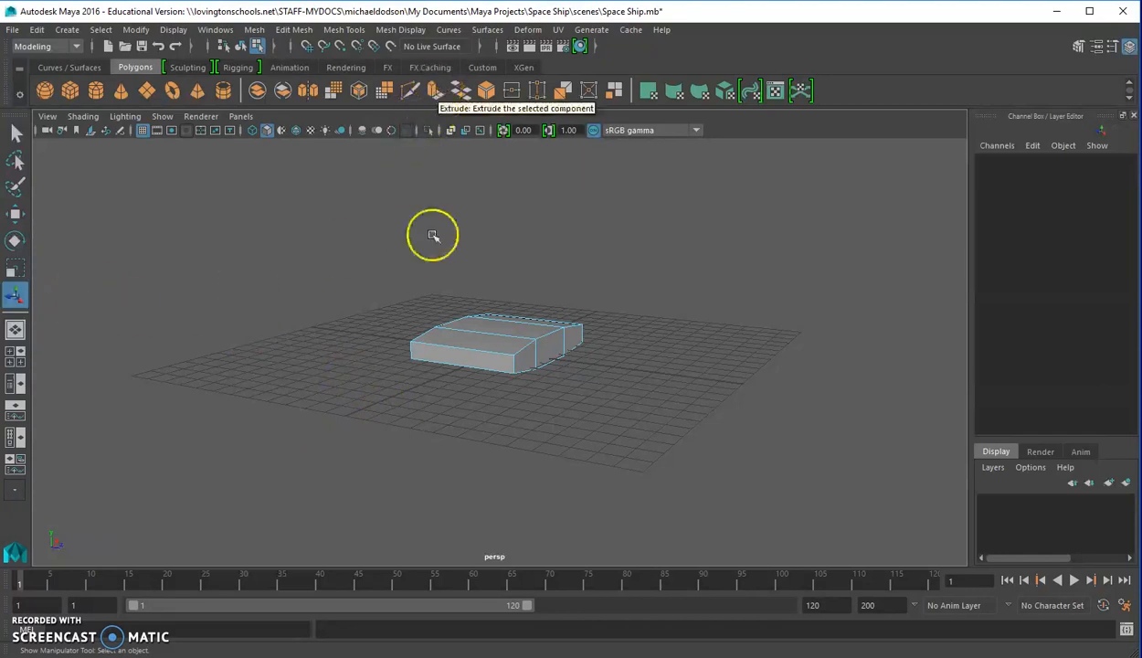
{"action": "left_click", "coordinate": [471, 364]}
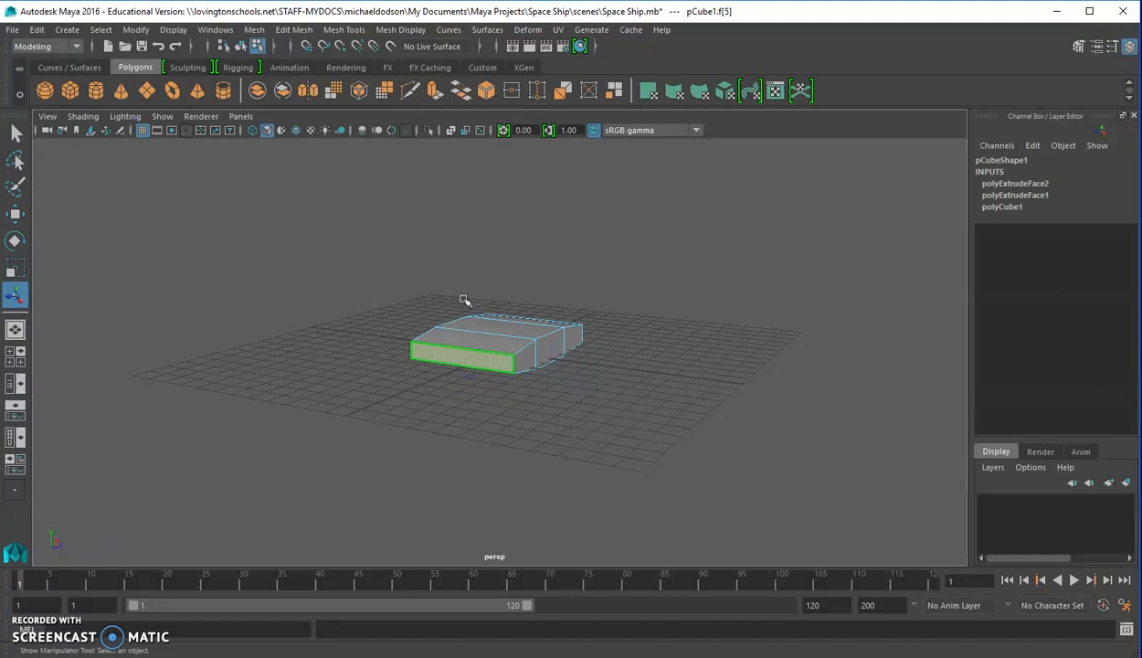
{"action": "left_click", "coordinate": [435, 91]}
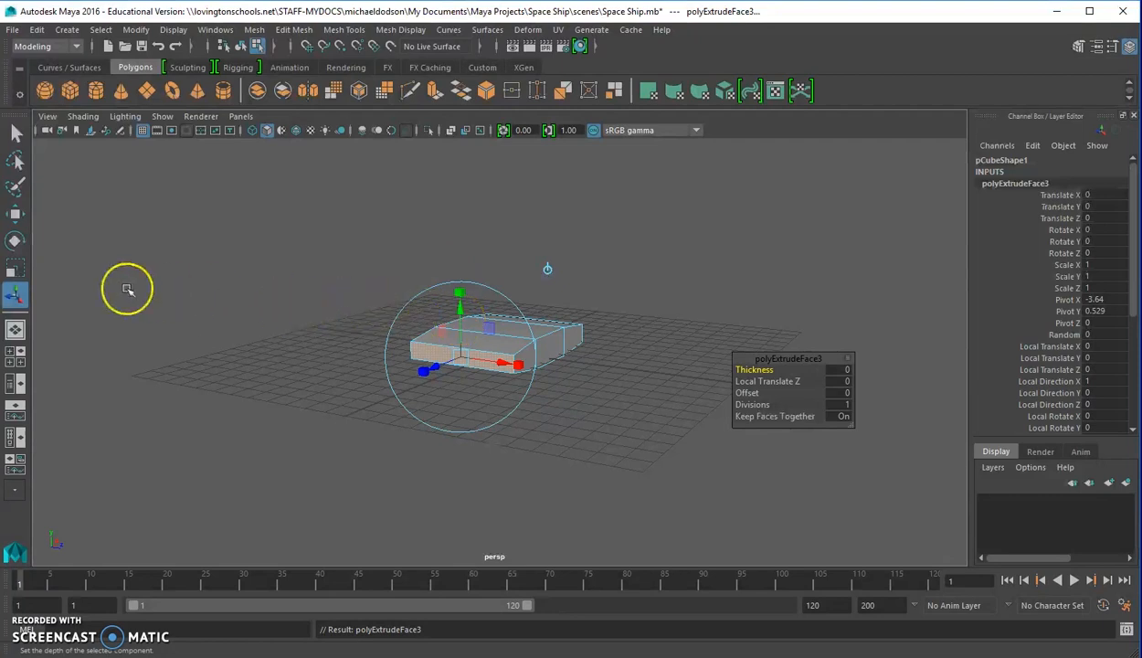
{"action": "left_click", "coordinate": [16, 271]}
{"action": "left_click_drag", "start_coordinate": [457, 292], "coordinate": [463, 294]}
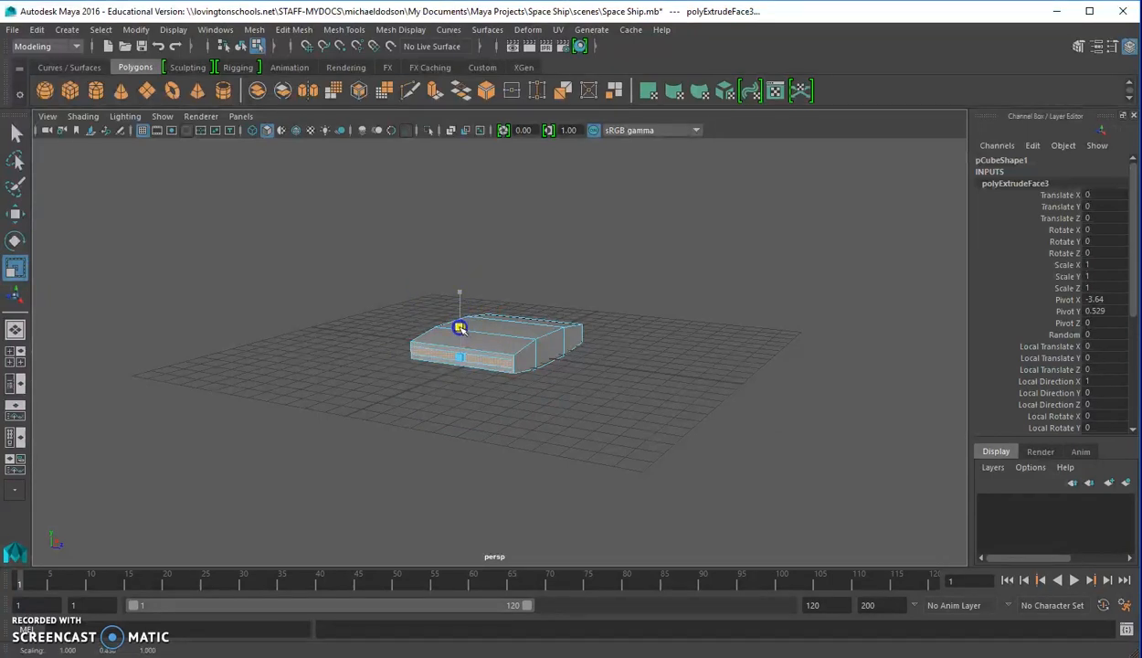
{"action": "left_click_drag", "start_coordinate": [460, 328], "coordinate": [460, 329]}
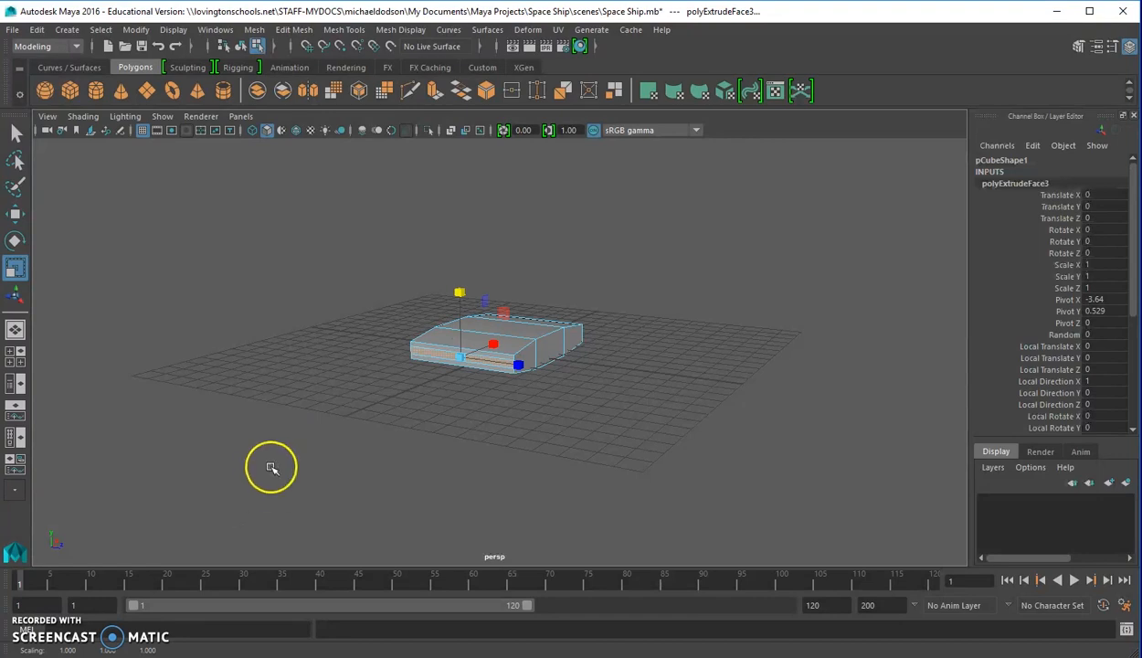
Extrude the thin negative X face outward by about 3.59 as a wing and sweep its tip toward negative Z
{"action": "left_click", "coordinate": [436, 93]}
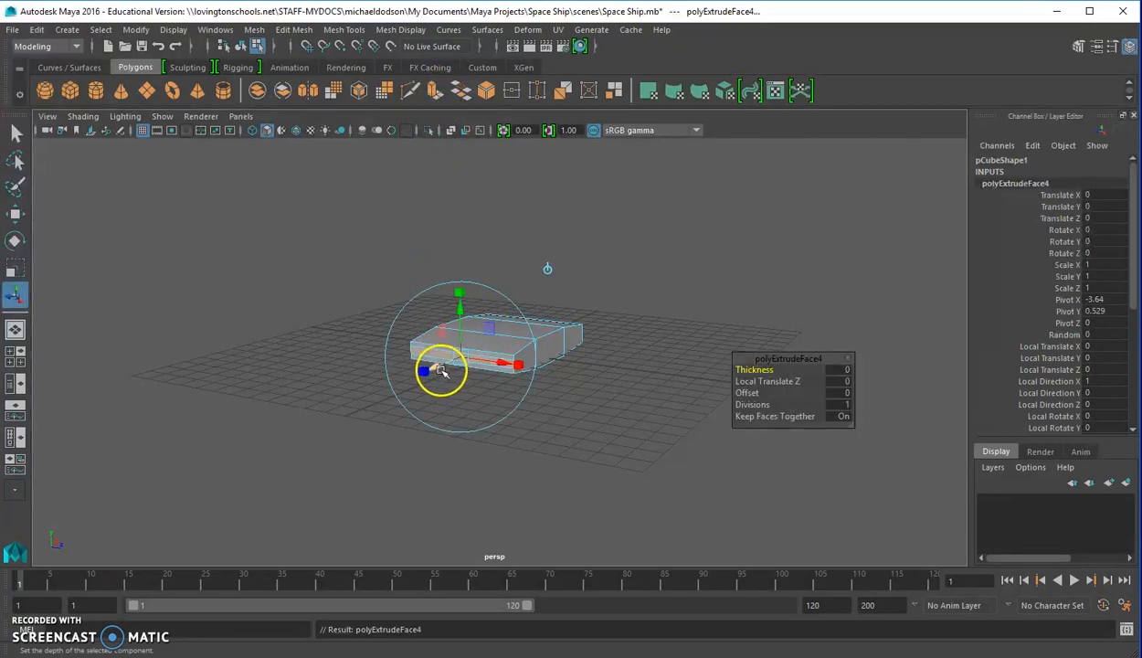
{"action": "left_click_drag", "start_coordinate": [439, 370], "coordinate": [387, 385]}
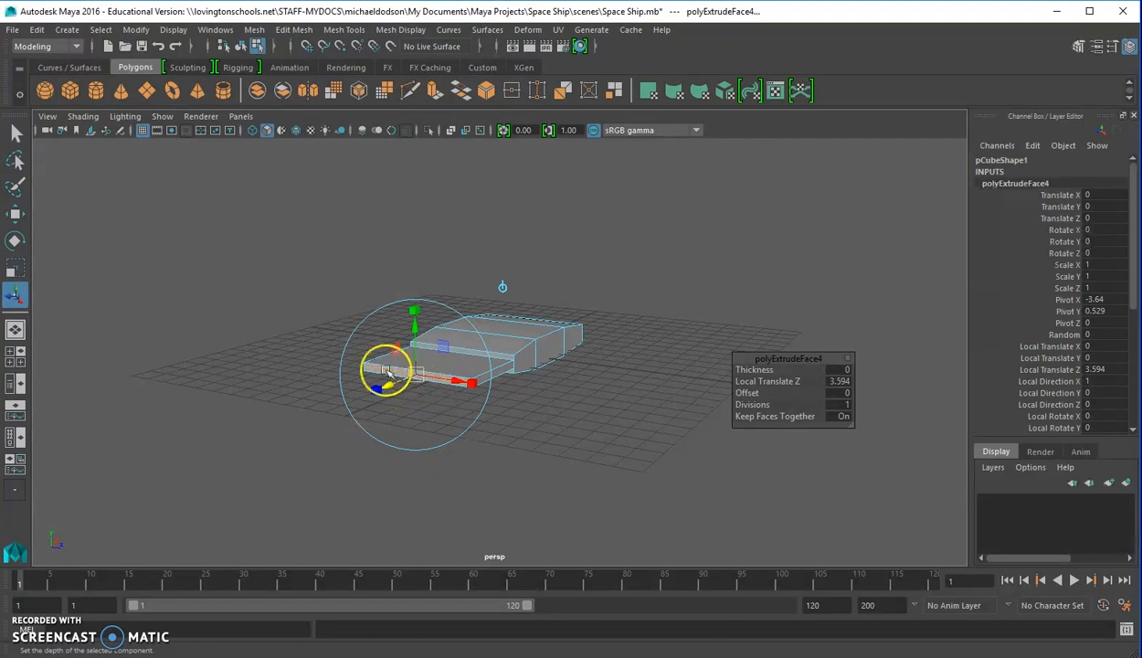
{"action": "left_click", "coordinate": [15, 213]}
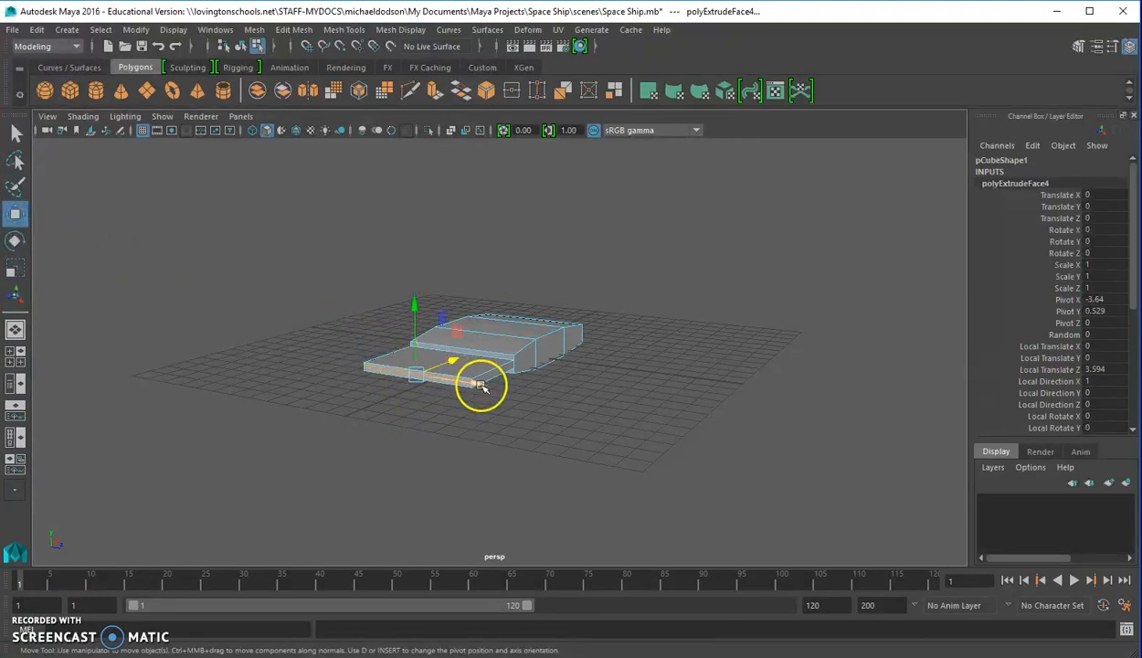
{"action": "left_click_drag", "start_coordinate": [477, 385], "coordinate": [440, 382]}
Extrude the positive X end face in place and scale the new face down along Y to form a thin wing base
{"action": "left_click_drag", "start_coordinate": [591, 395], "coordinate": [575, 446], "text": "alt"}
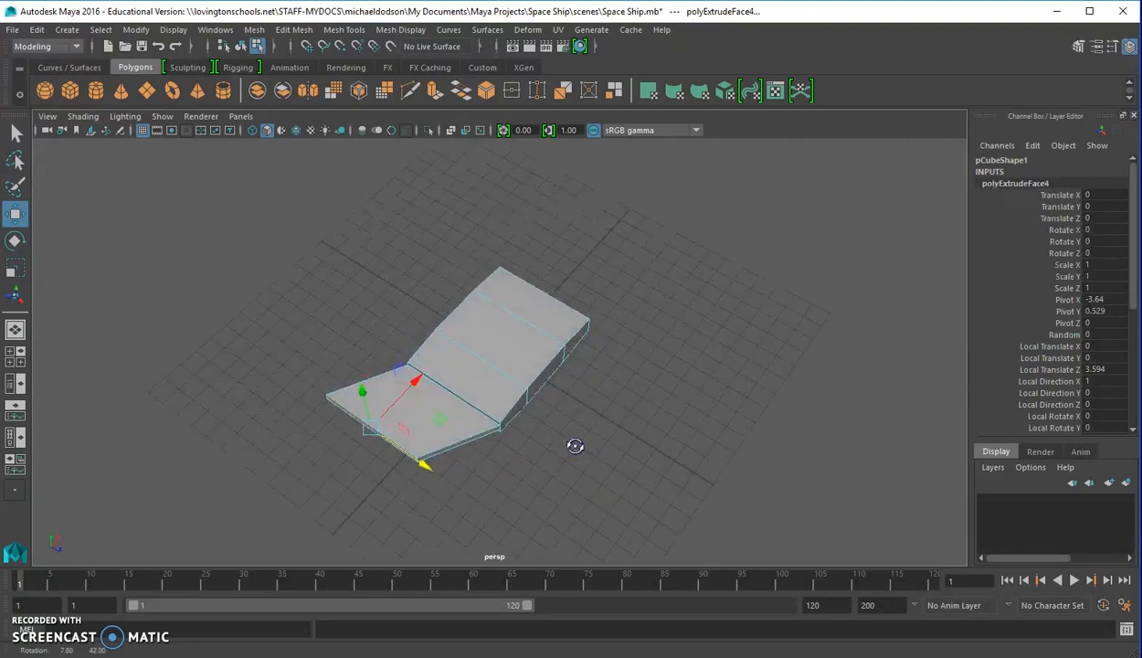
{"action": "left_click_drag", "start_coordinate": [574, 446], "coordinate": [364, 409], "text": "alt"}
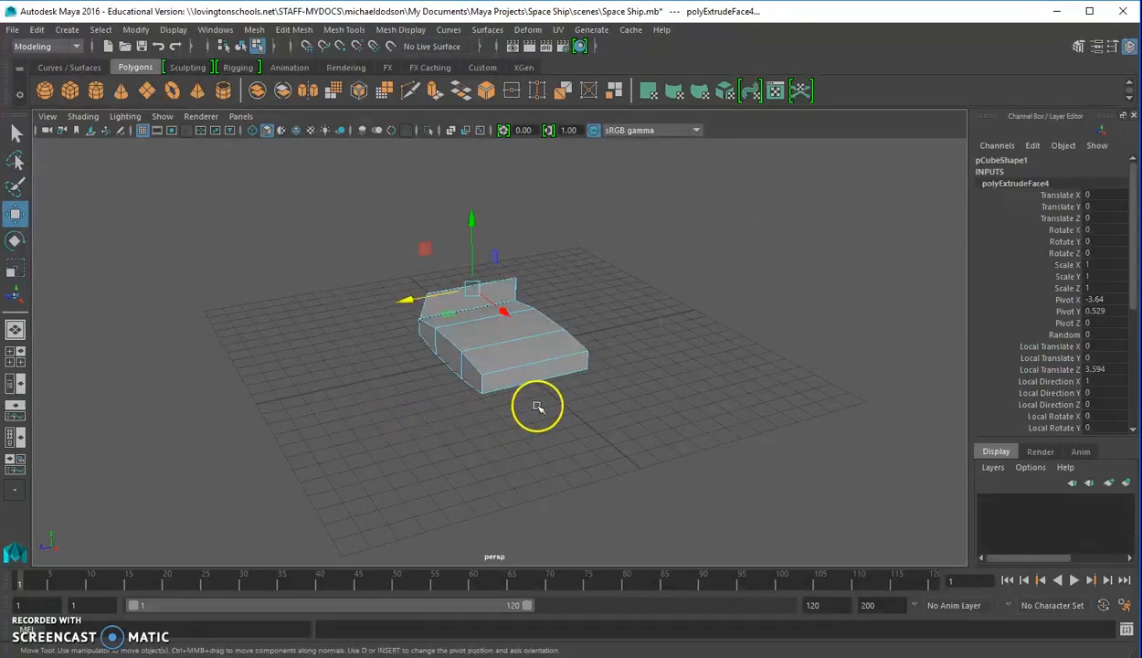
{"action": "left_click", "coordinate": [537, 376]}
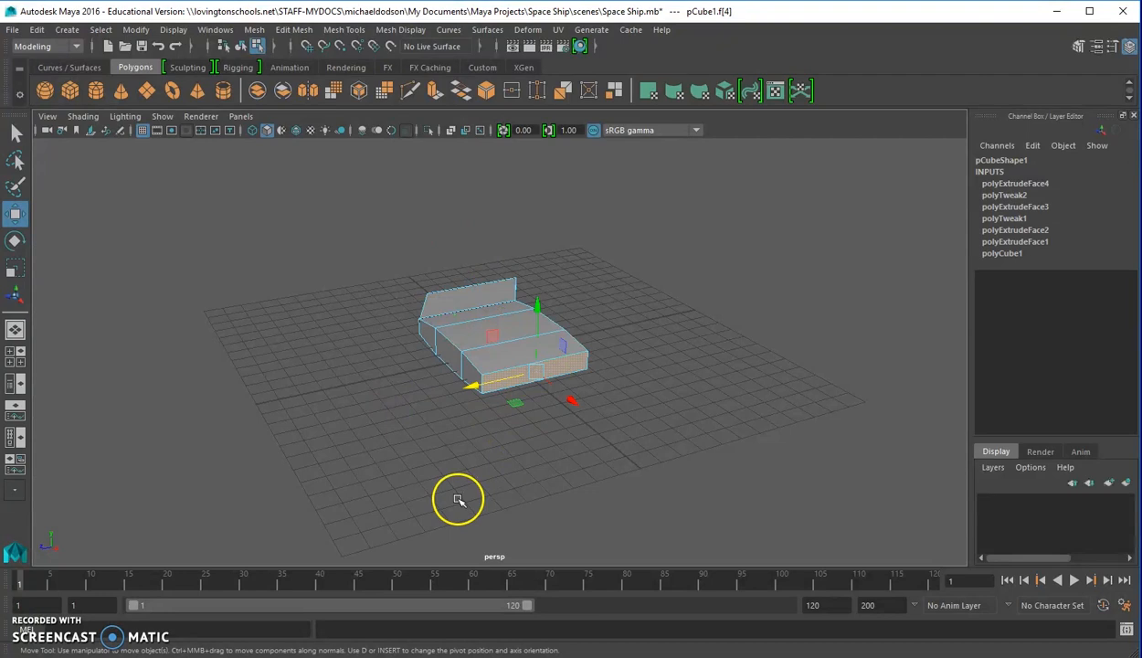
{"action": "left_click", "coordinate": [434, 95]}
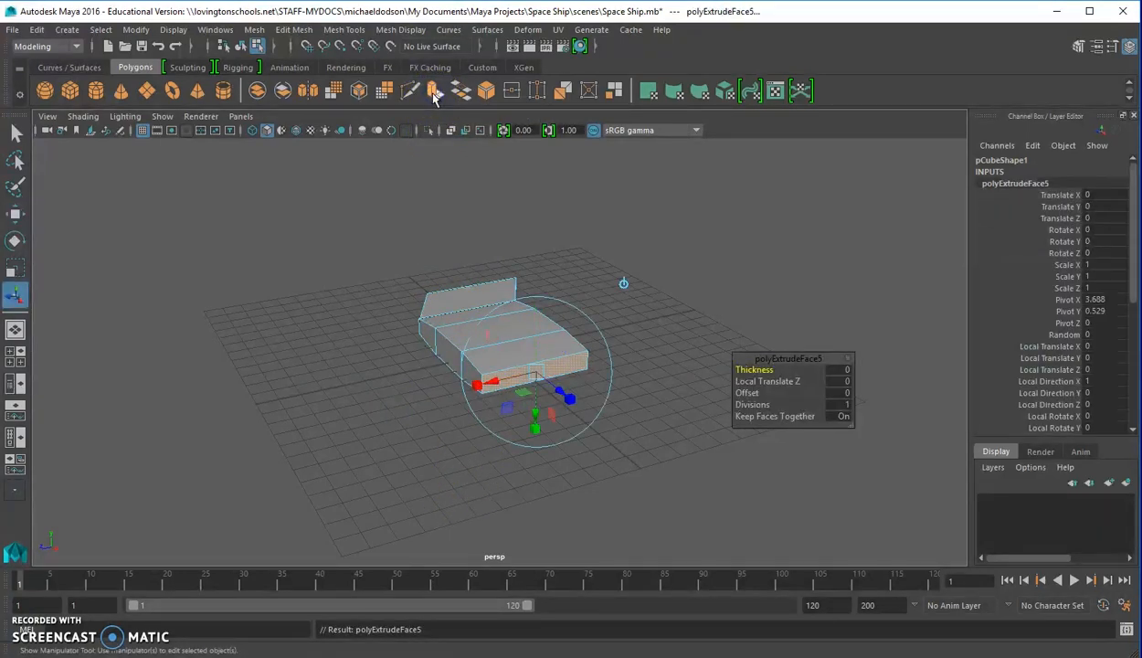
{"action": "left_click", "coordinate": [15, 271]}
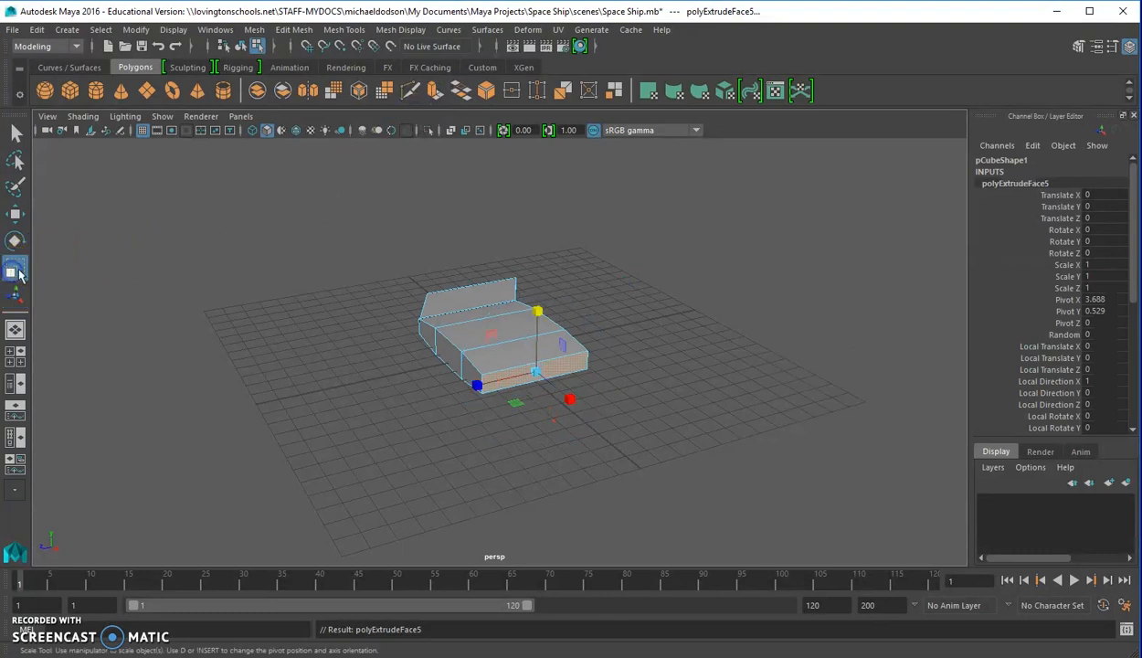
{"action": "left_click_drag", "start_coordinate": [538, 311], "coordinate": [541, 312]}
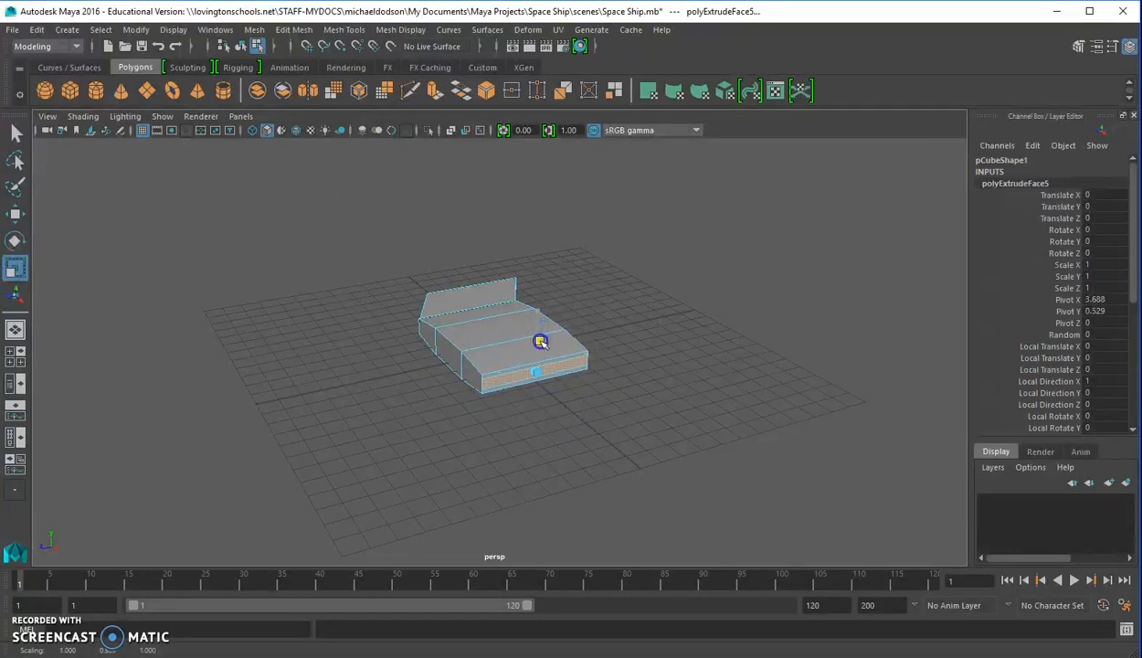
{"action": "left_click_drag", "start_coordinate": [540, 343], "coordinate": [540, 341]}
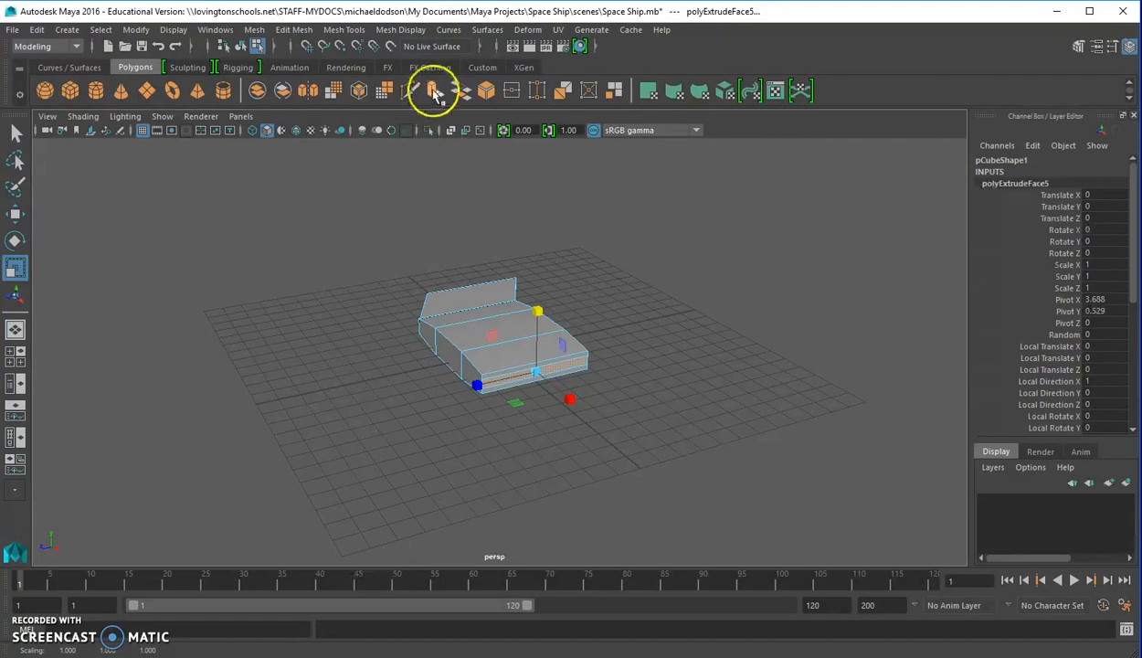
Extrude the thin positive X face outward by about 3.49 as a wing and sweep its tip to about Z -1.63
{"action": "left_click", "coordinate": [434, 92]}
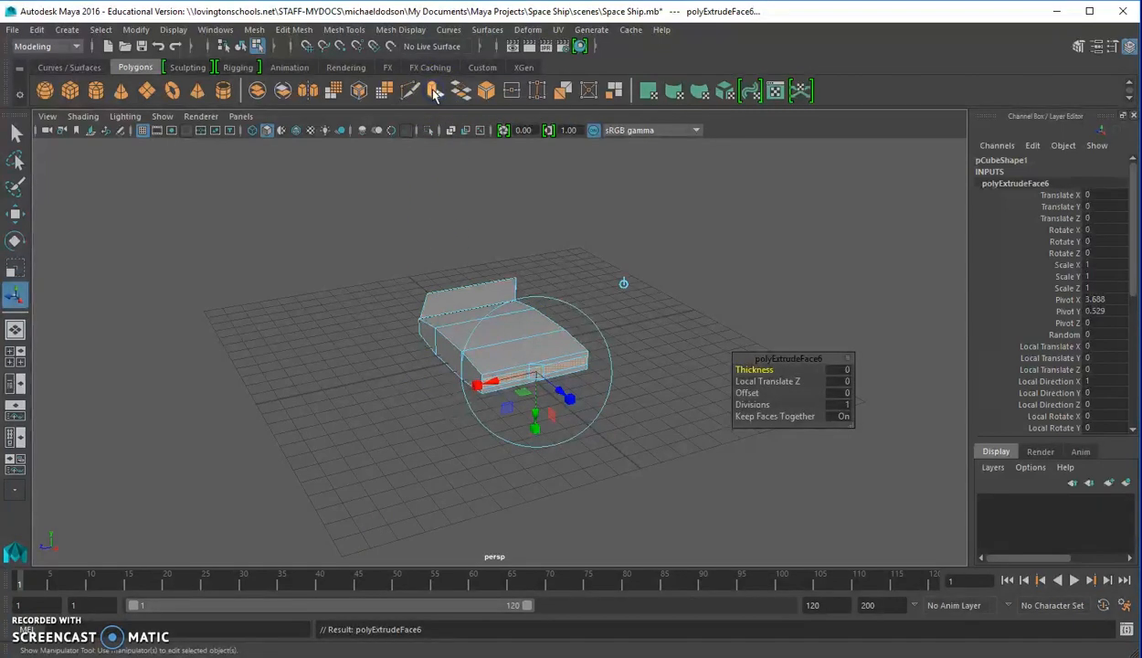
{"action": "left_click_drag", "start_coordinate": [560, 395], "coordinate": [598, 437]}
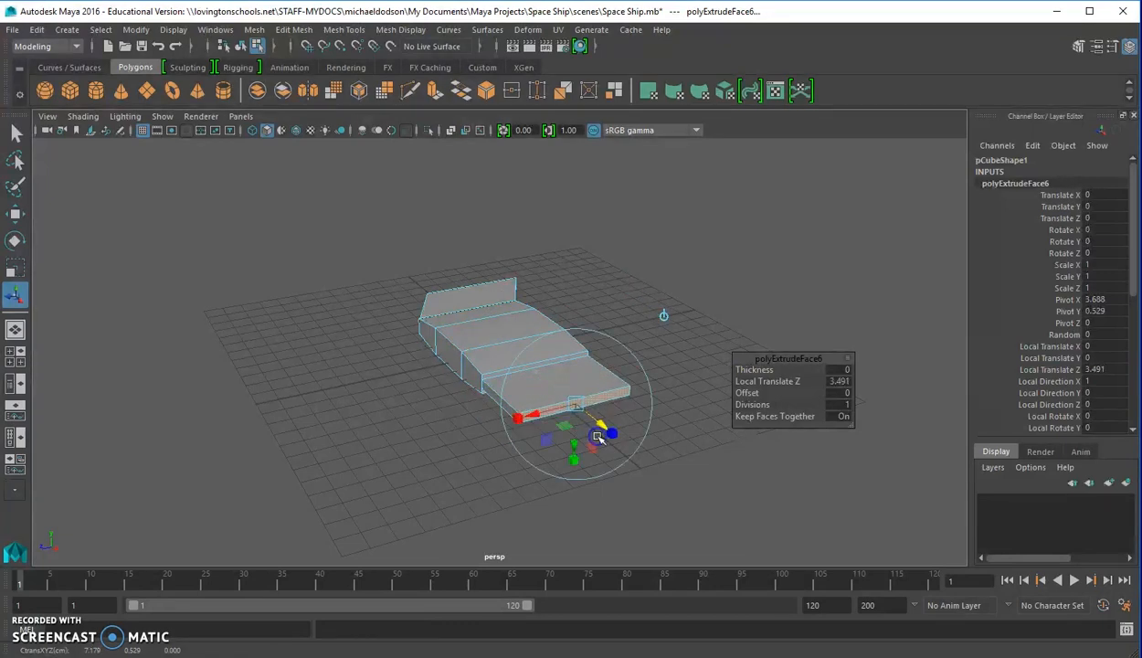
{"action": "left_click", "coordinate": [15, 215]}
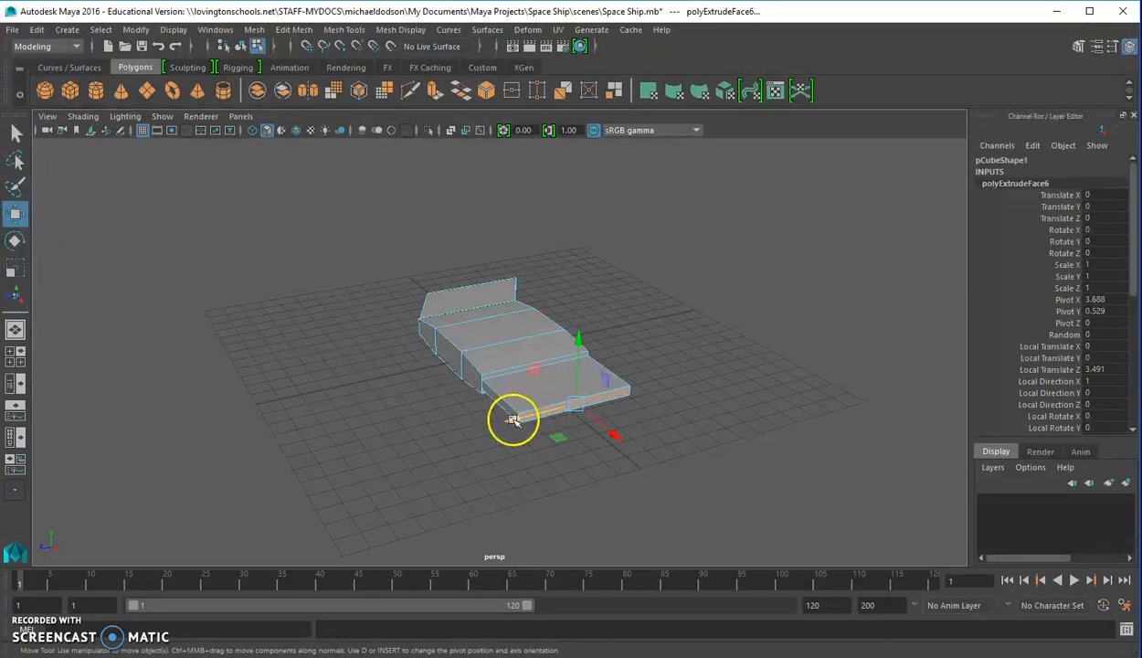
{"action": "left_click_drag", "start_coordinate": [512, 419], "coordinate": [551, 417]}
{"action": "left_click_drag", "start_coordinate": [552, 417], "coordinate": [548, 416]}
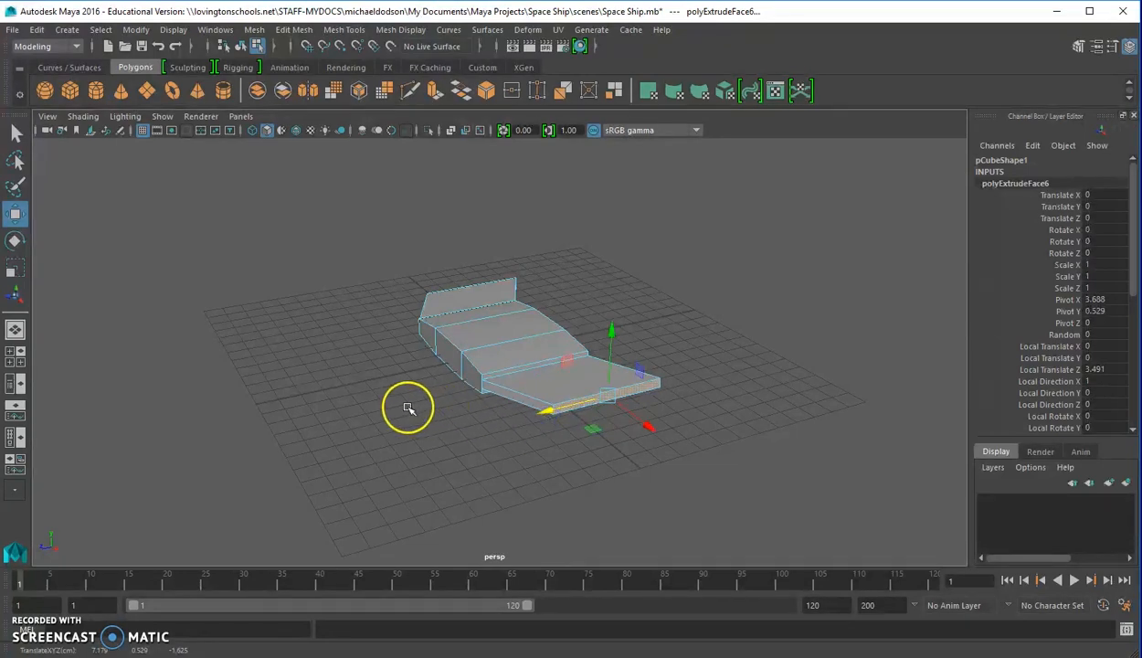
{"action": "left_click_drag", "start_coordinate": [400, 400], "coordinate": [519, 473], "text": "alt"}
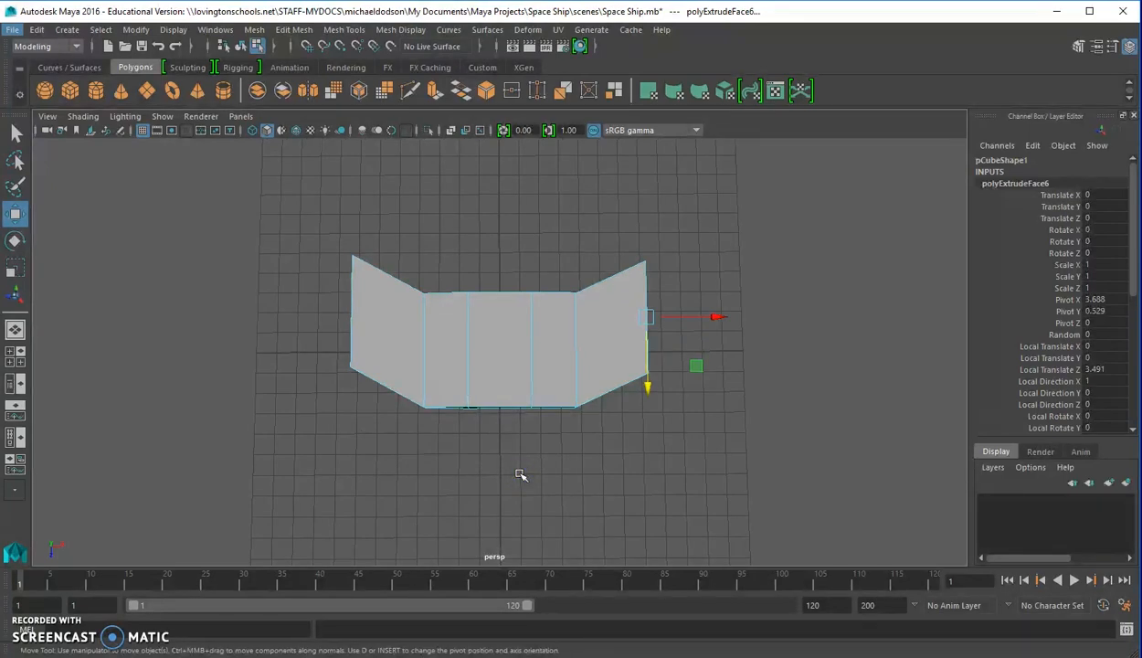
Save the Space Ship scene and clear the selection
{"action": "left_click", "coordinate": [14, 30]}
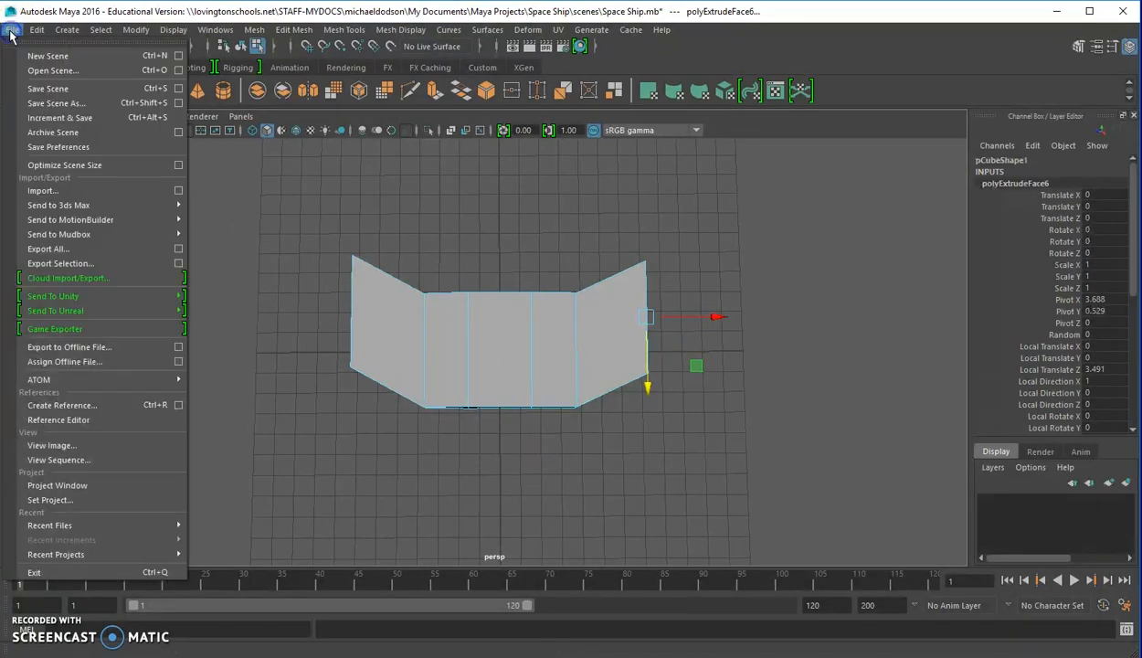
{"action": "left_click", "coordinate": [38, 88]}
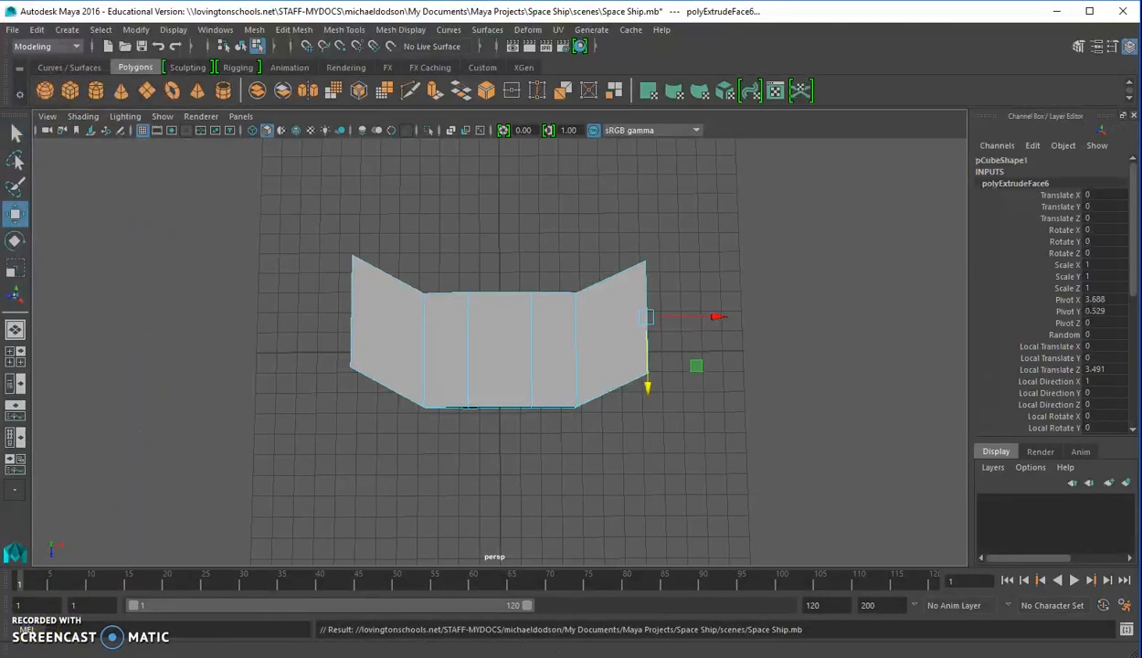
{"action": "left_click", "coordinate": [362, 511]}
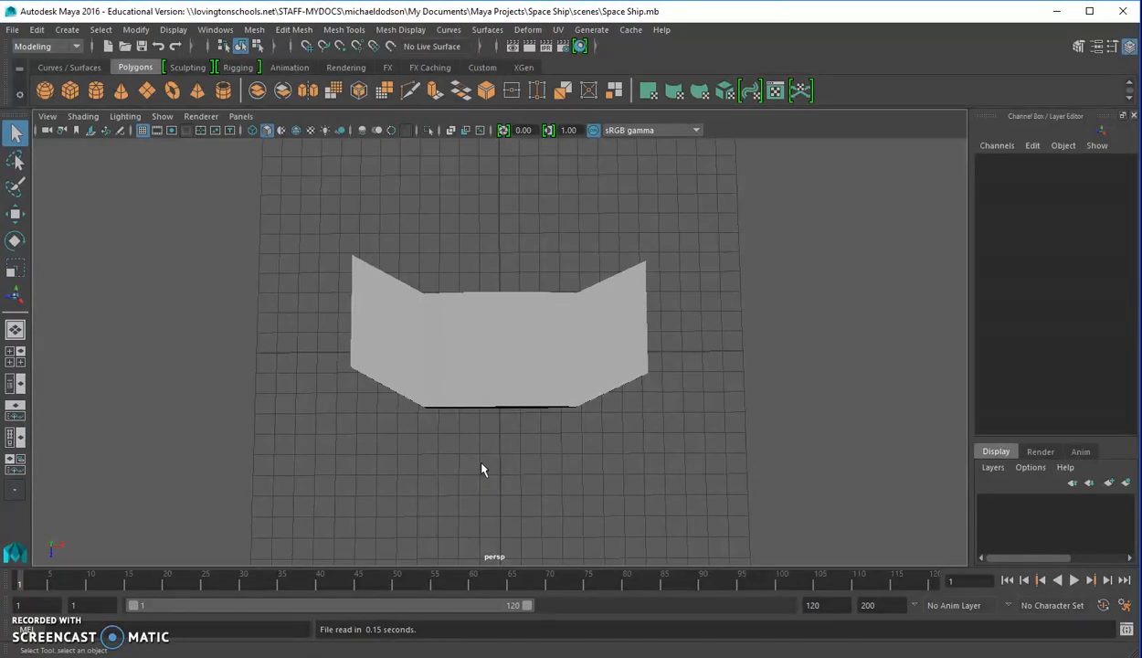
Extrude the middle face on the hull's positive Z front forward by about 3.02 to start a nose
{"action": "left_click_drag", "start_coordinate": [494, 462], "coordinate": [498, 389], "text": "alt"}
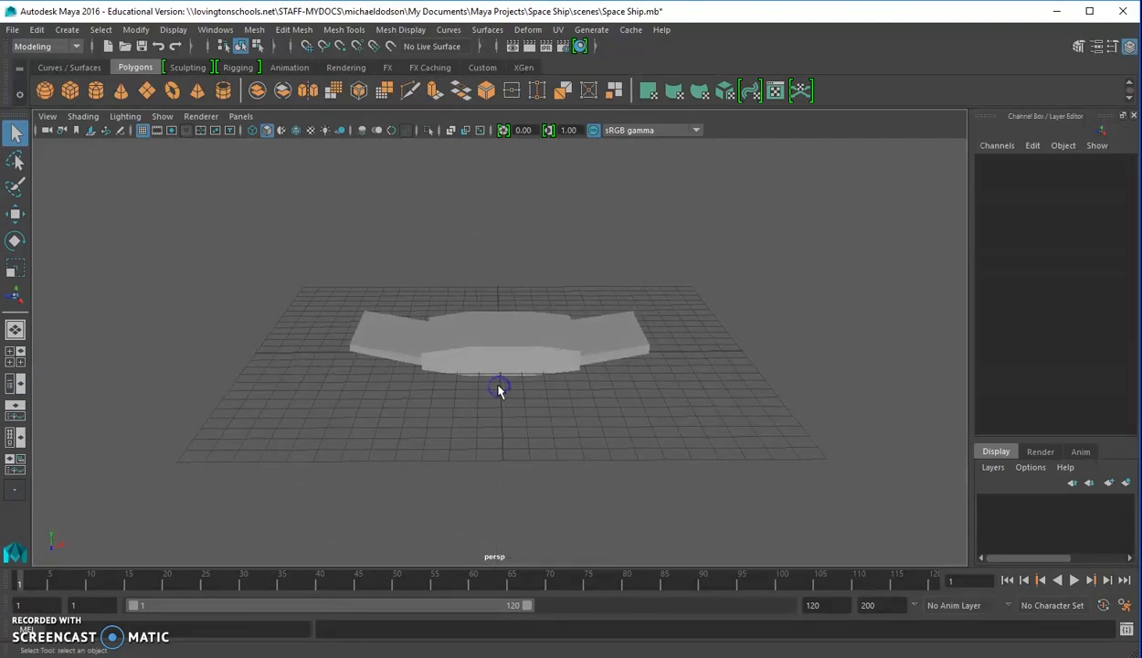
{"action": "left_click", "coordinate": [498, 365]}
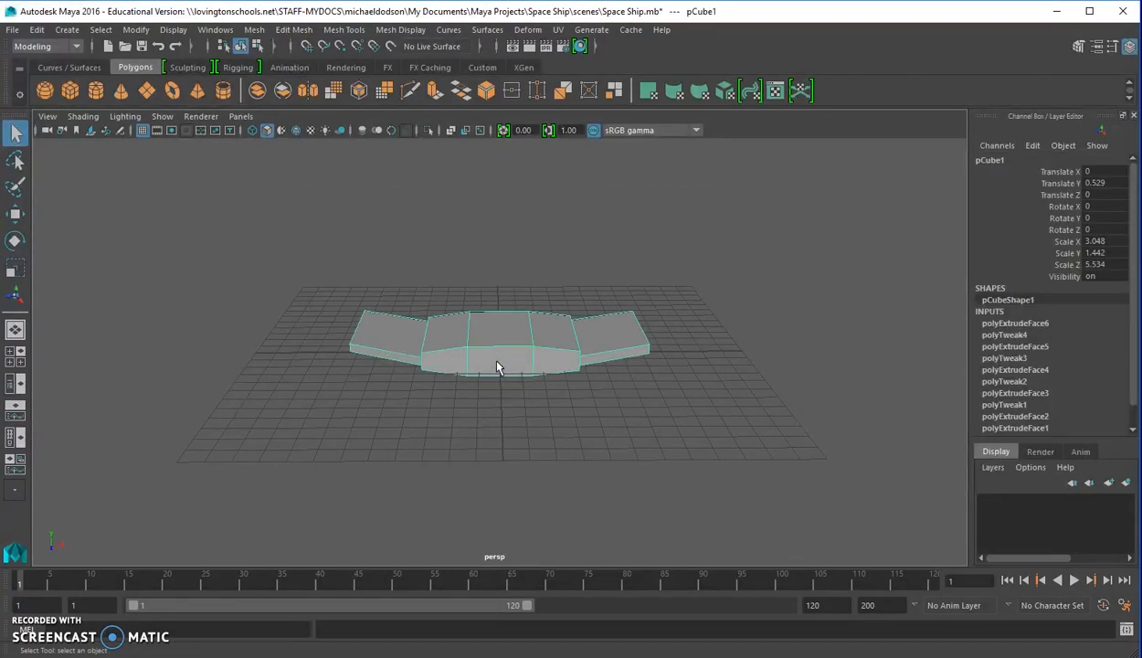
{"action": "right_click", "coordinate": [497, 366]}
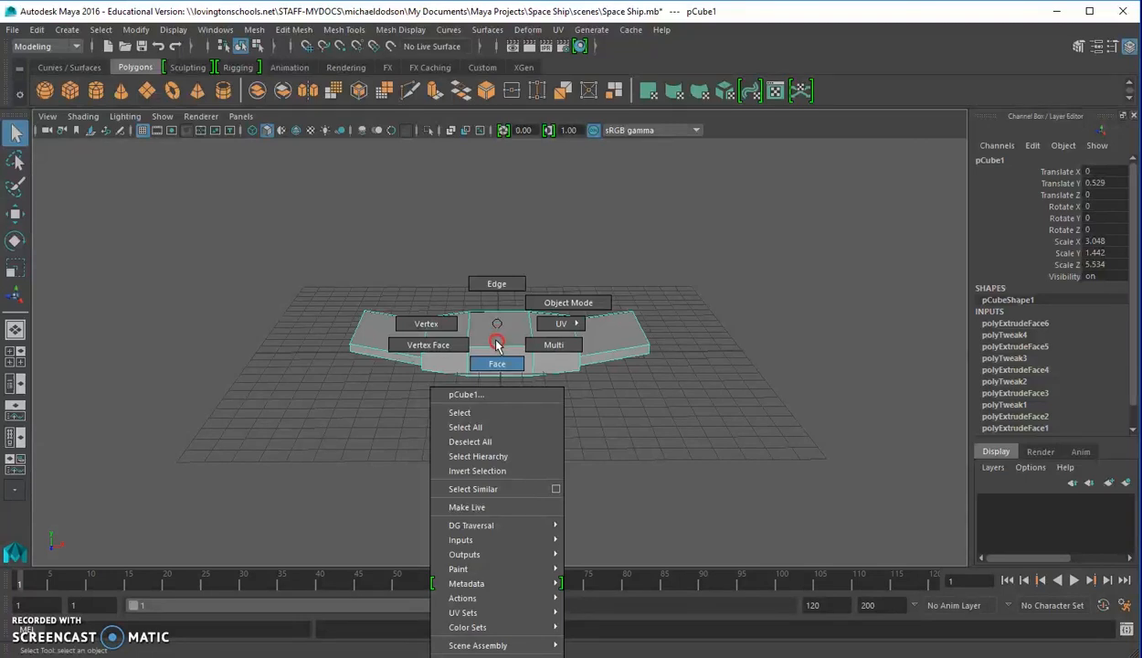
{"action": "right_click_drag", "start_coordinate": [496, 324], "coordinate": [497, 363]}
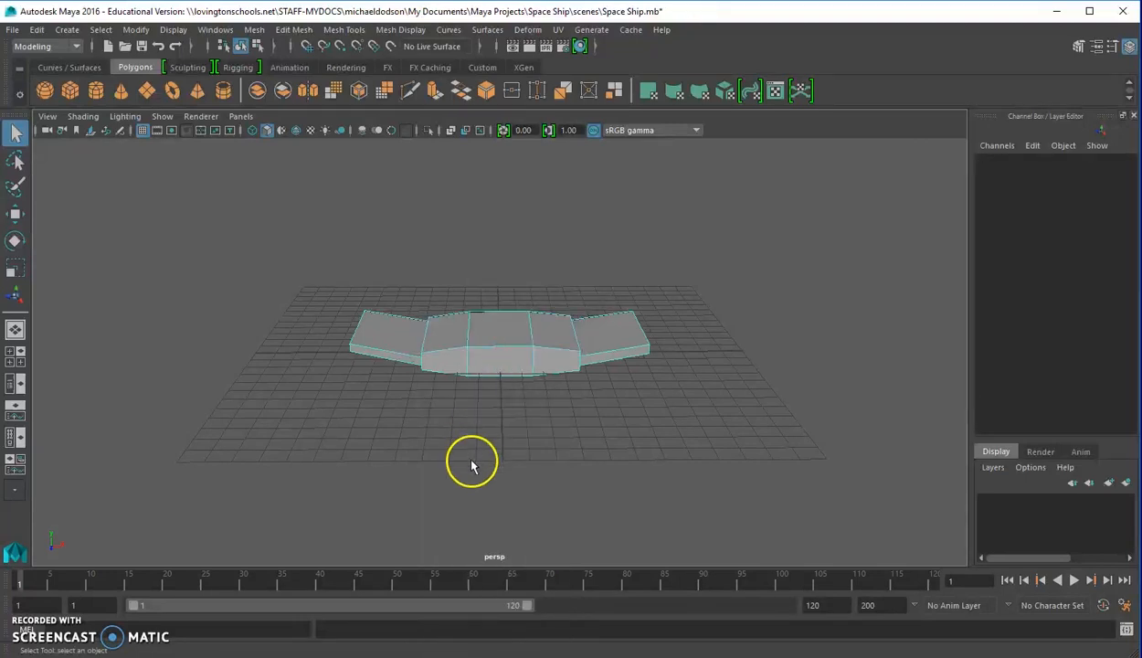
{"action": "left_click", "coordinate": [495, 367]}
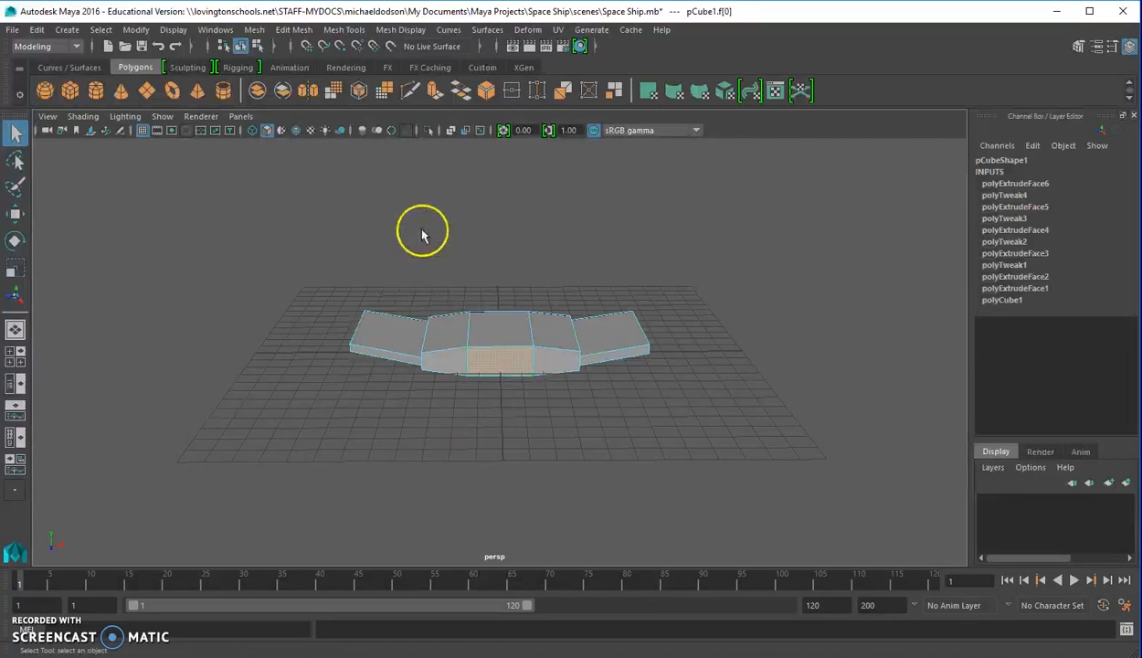
{"action": "left_click", "coordinate": [435, 96]}
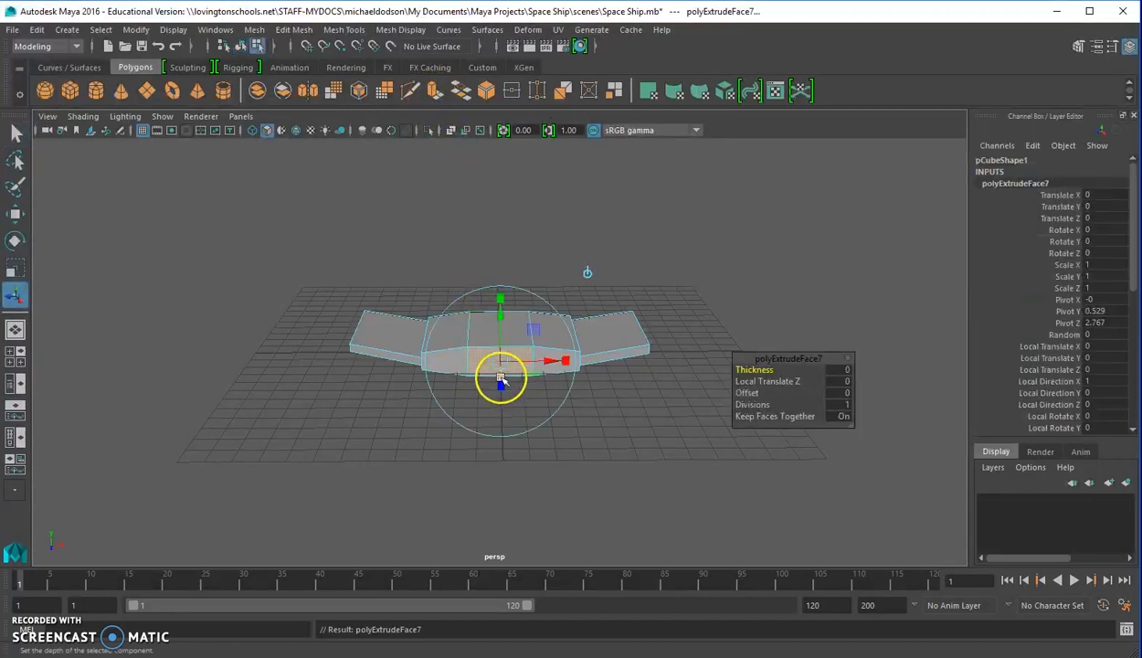
{"action": "left_click_drag", "start_coordinate": [501, 379], "coordinate": [501, 420]}
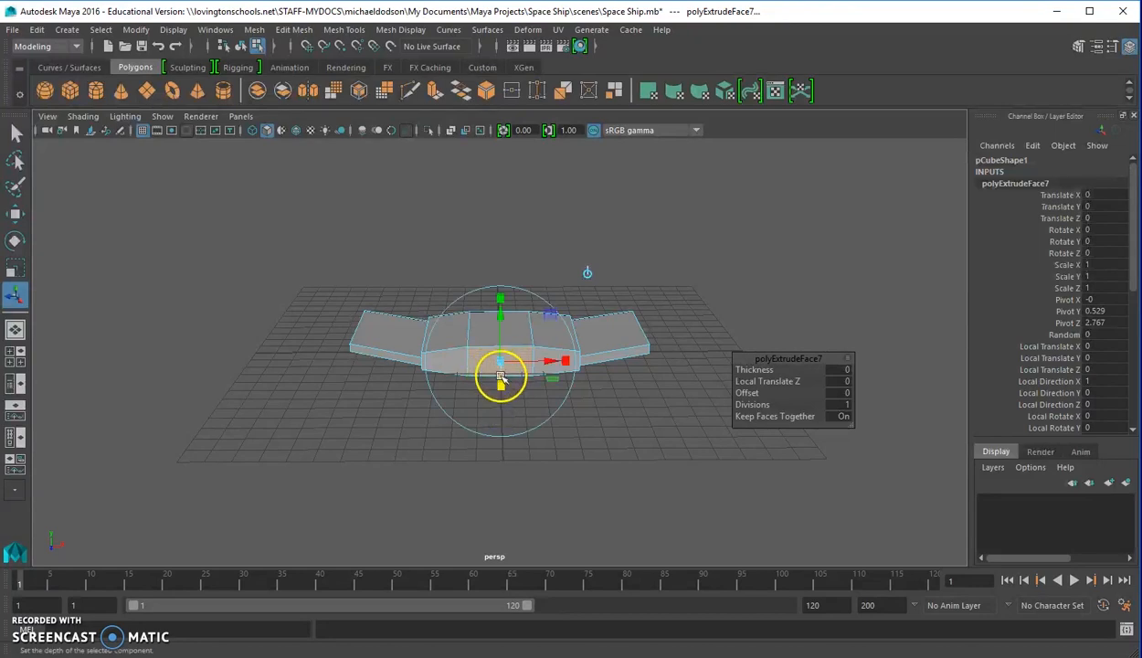
{"action": "left_click_drag", "start_coordinate": [502, 378], "coordinate": [500, 435]}
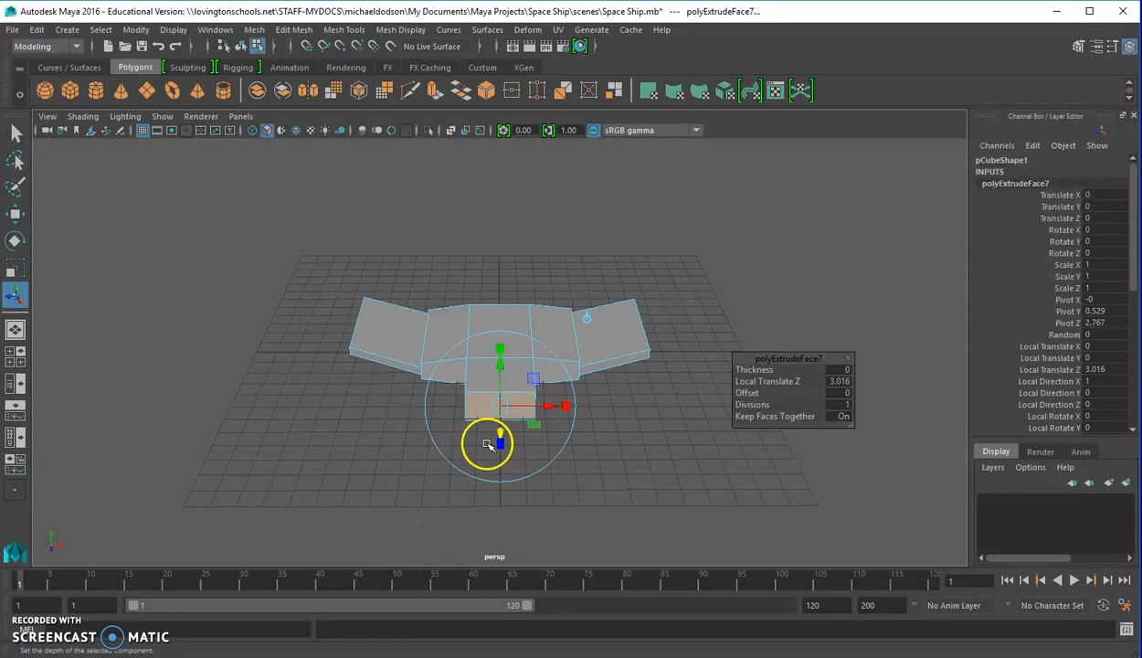
Scale the nose tip face down uniformly to taper the nose and move it forward to about Z 6.33
{"action": "left_click", "coordinate": [17, 271]}
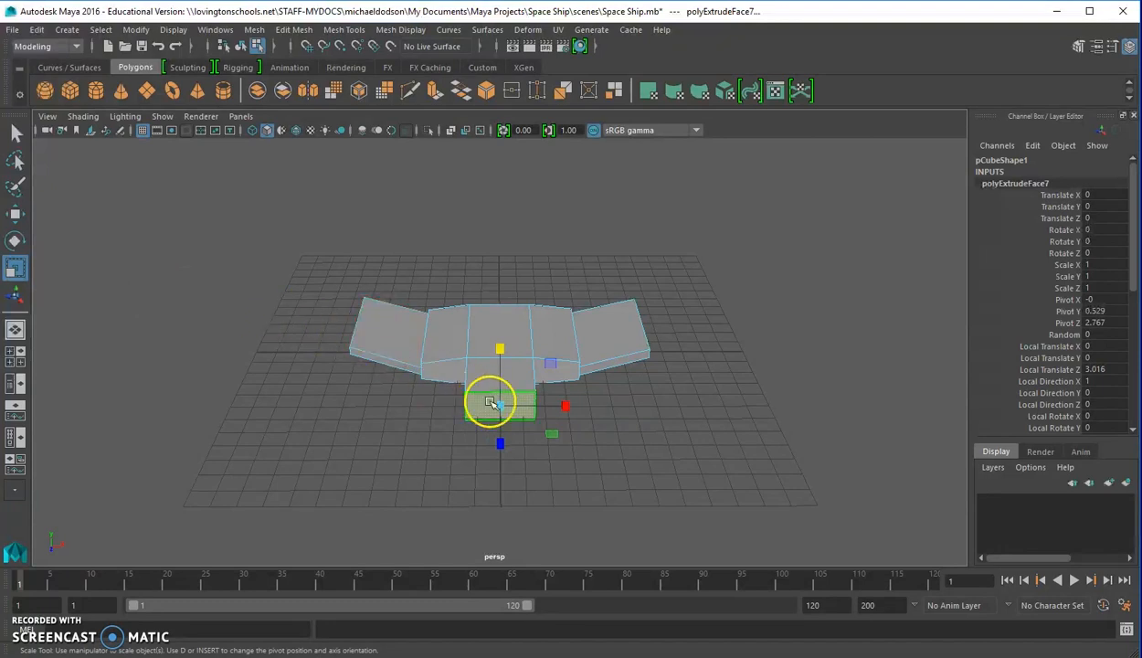
{"action": "mouse_move", "coordinate": [501, 407]}
{"action": "left_mouse_down"}
{"action": "mouse_move", "coordinate": [481, 399]}
{"action": "mouse_move", "coordinate": [488, 406]}
{"action": "left_mouse_up"}
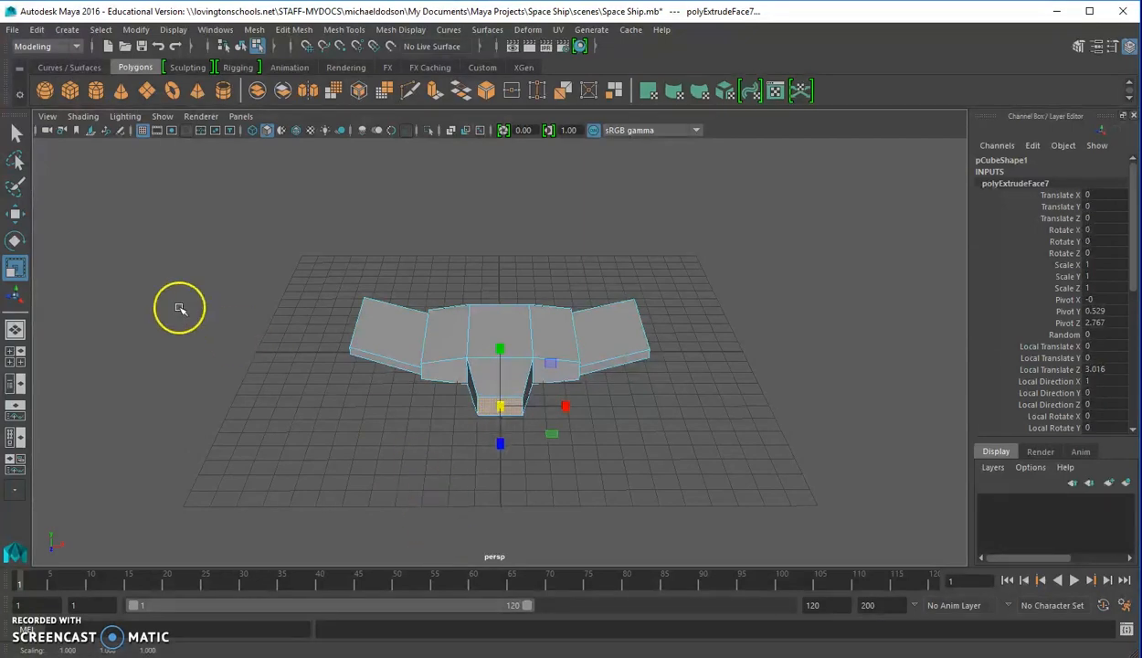
{"action": "left_click", "coordinate": [15, 216]}
{"action": "left_click_drag", "start_coordinate": [502, 448], "coordinate": [502, 459]}
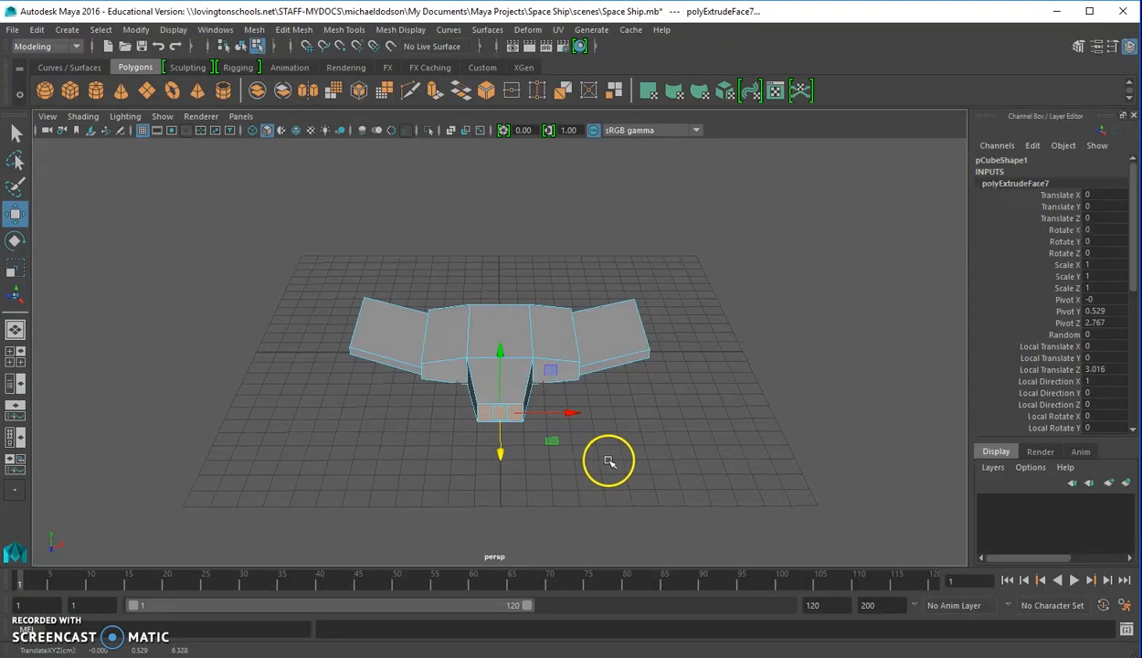
Reposition the nose tip face lower, at about Y 0.05, and farther back along Z, and extrude it in place
{"action": "left_click_drag", "start_coordinate": [609, 461], "coordinate": [541, 438], "text": "alt"}
{"action": "left_click_drag", "start_coordinate": [410, 299], "coordinate": [411, 312]}
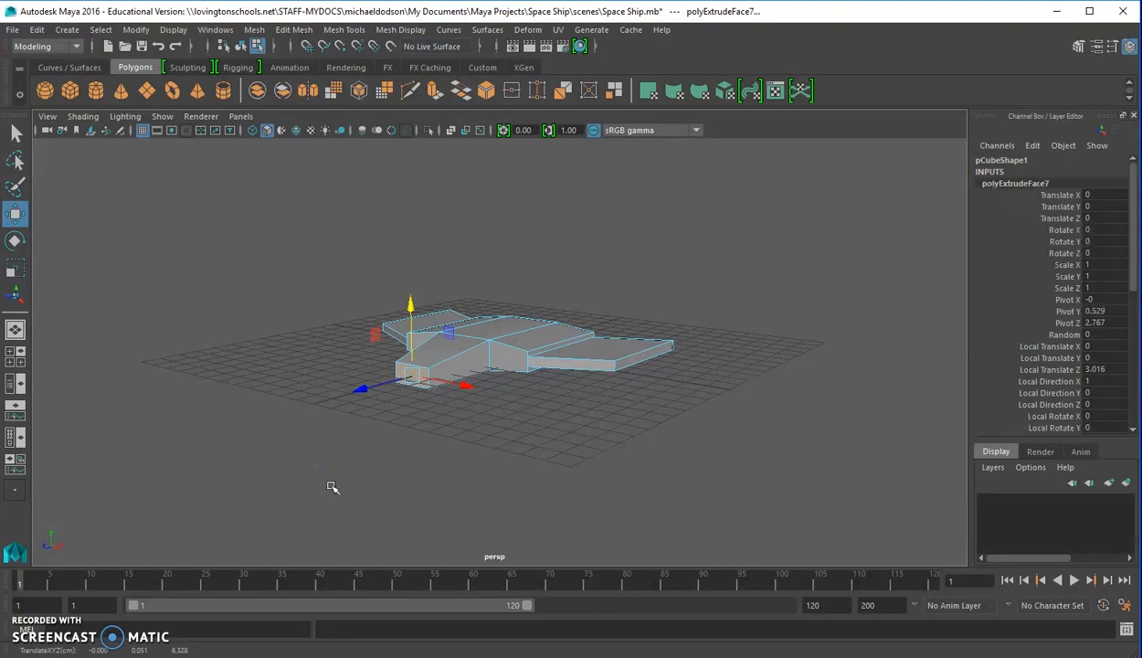
{"action": "left_click_drag", "start_coordinate": [356, 392], "coordinate": [377, 388]}
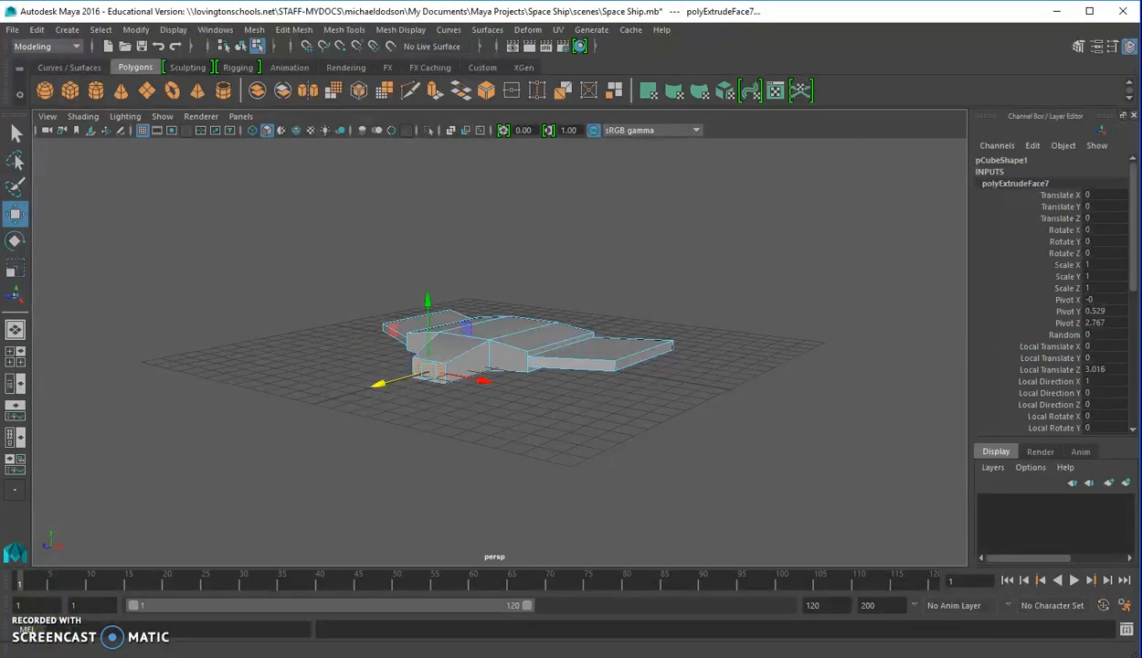
{"action": "key", "text": "ctrl+e"}
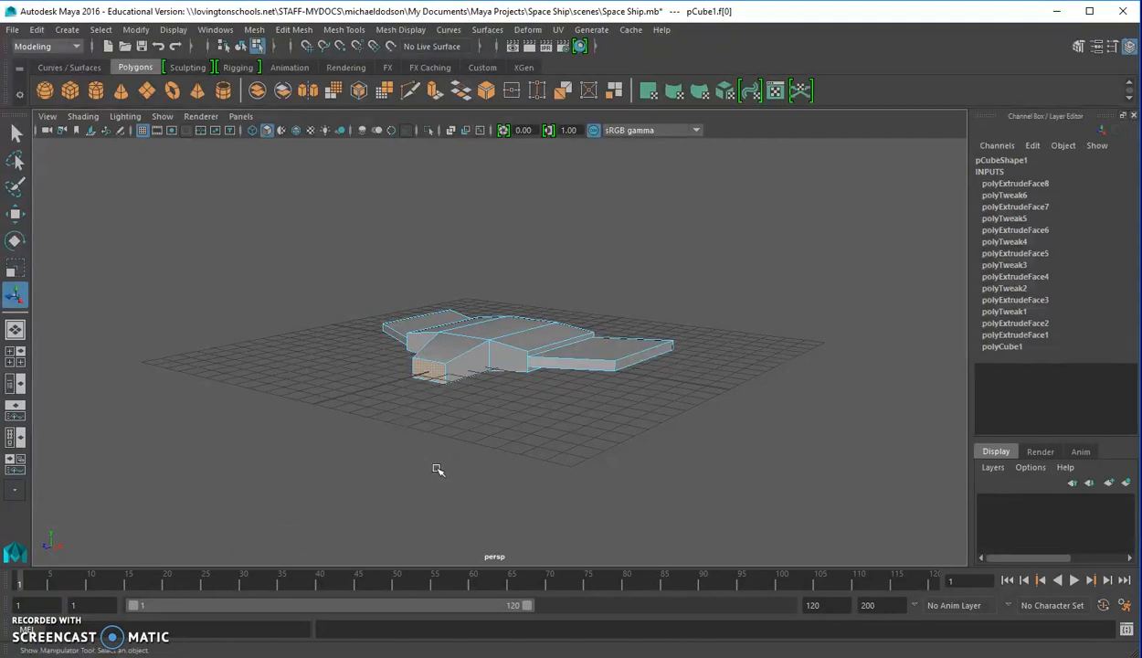
Inset the hull's front face on the positive X side of the nose and extrude the inset face inward by about 1.35
{"action": "left_click", "coordinate": [506, 364]}
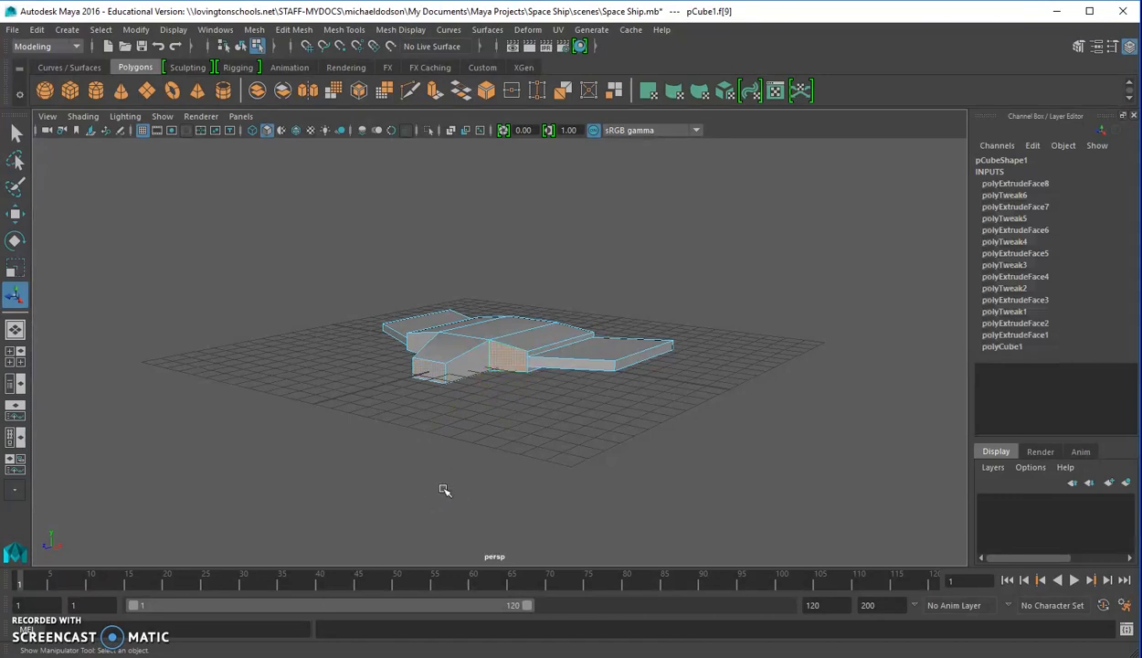
{"action": "key", "text": "ctrl+e"}
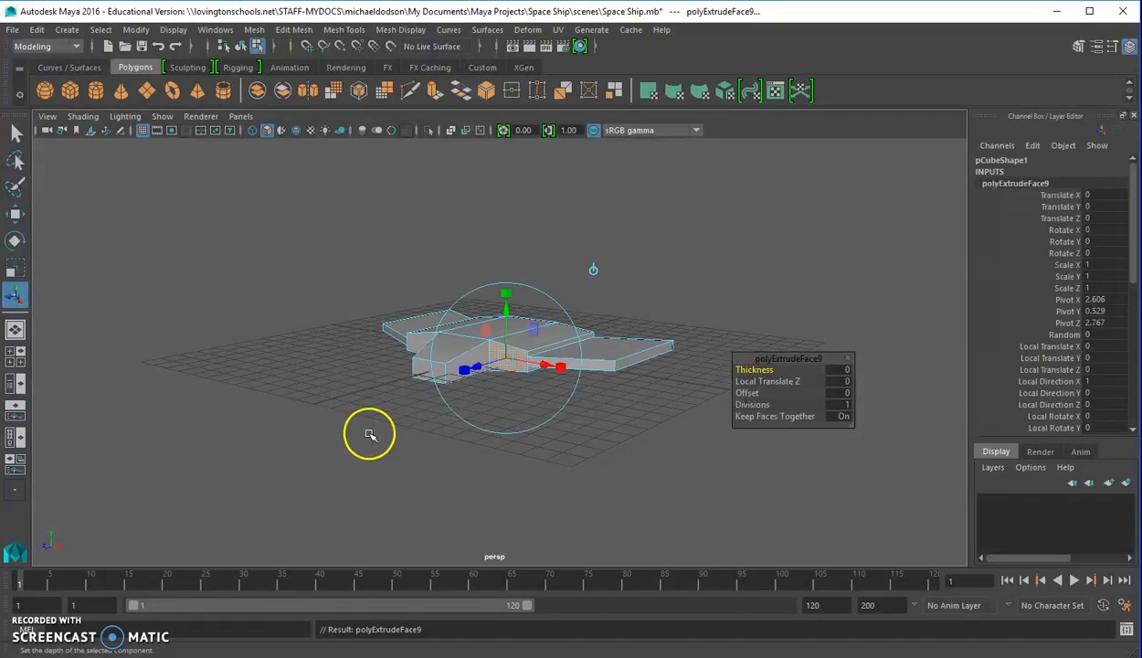
{"action": "left_click", "coordinate": [15, 272]}
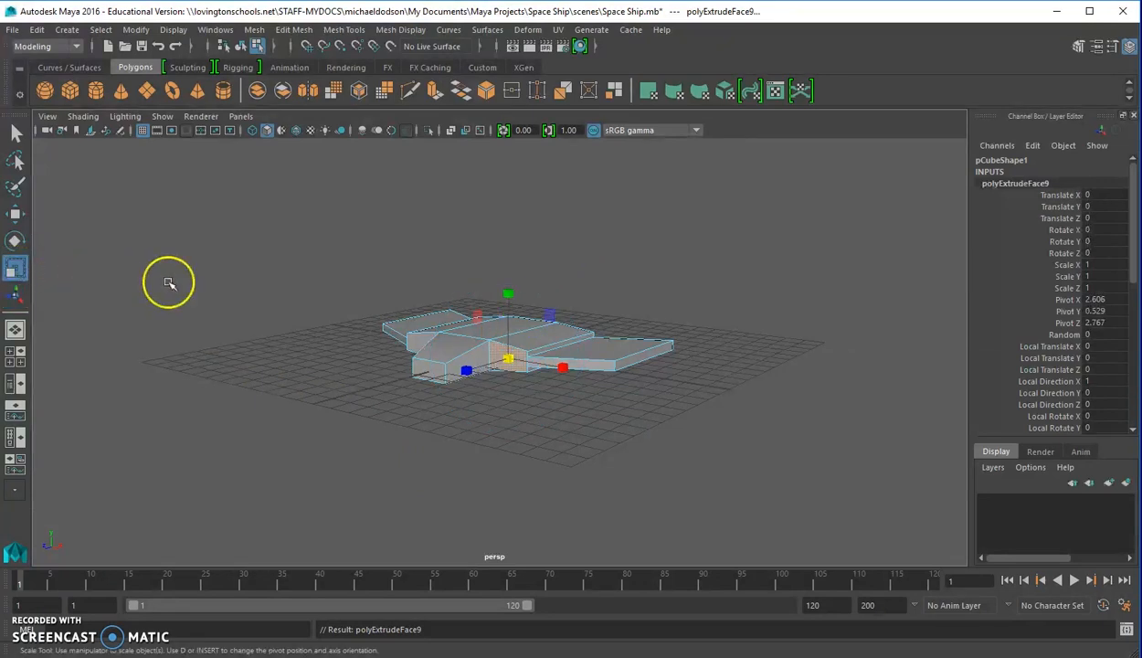
{"action": "left_click_drag", "start_coordinate": [508, 359], "coordinate": [498, 374]}
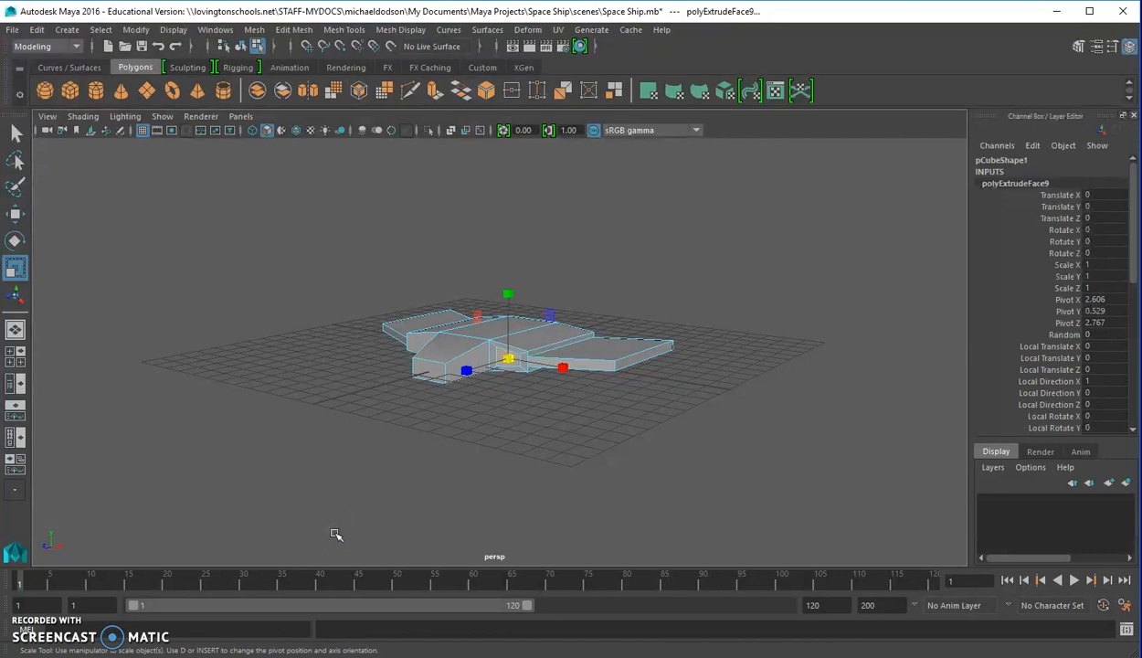
{"action": "key", "text": "ctrl+e"}
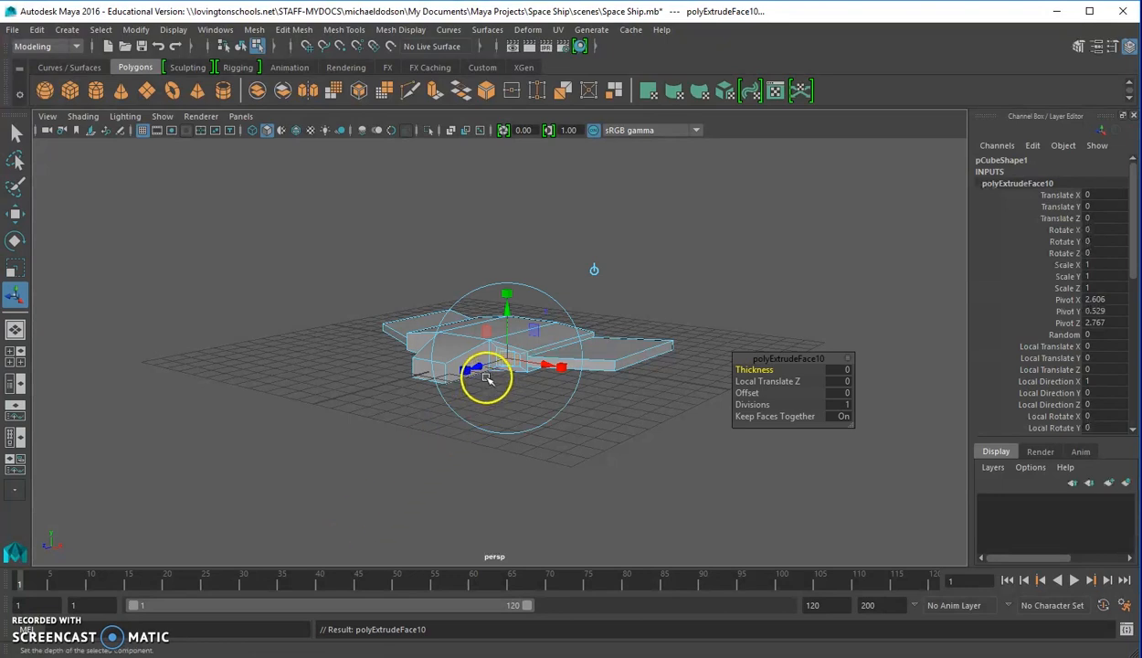
{"action": "left_click_drag", "start_coordinate": [482, 370], "coordinate": [503, 368]}
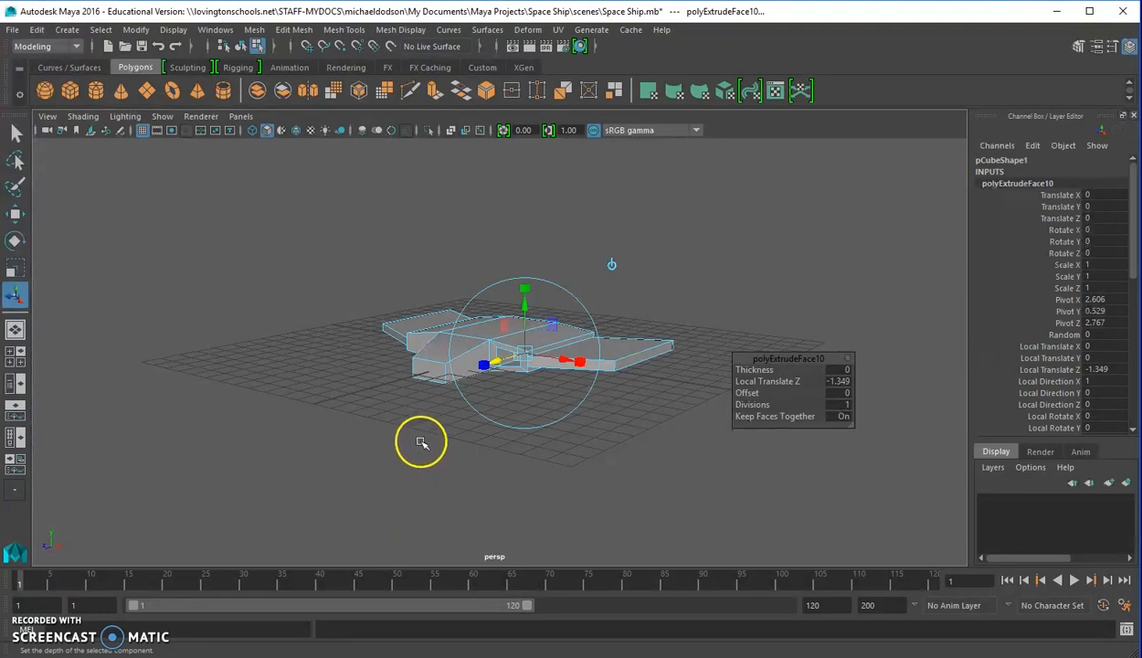
Inset the hull's front face on the negative X side of the nose to about 0.64 scale and extrude it inward by about 1.42
{"action": "left_click_drag", "start_coordinate": [408, 448], "coordinate": [541, 458], "text": "alt"}
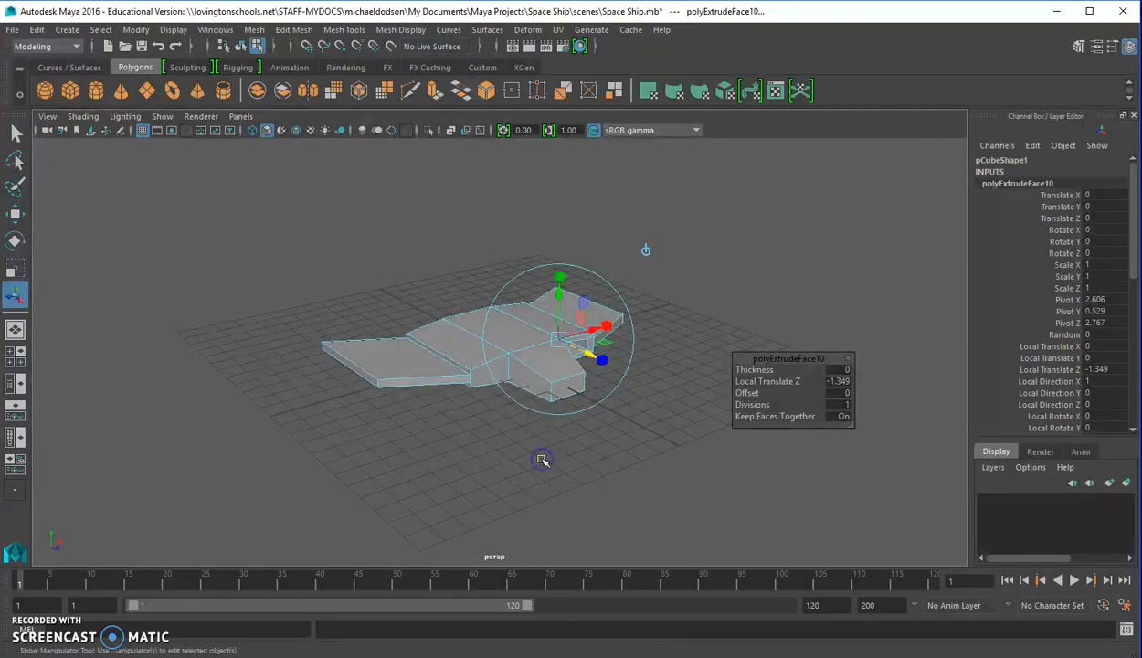
{"action": "left_click", "coordinate": [487, 380]}
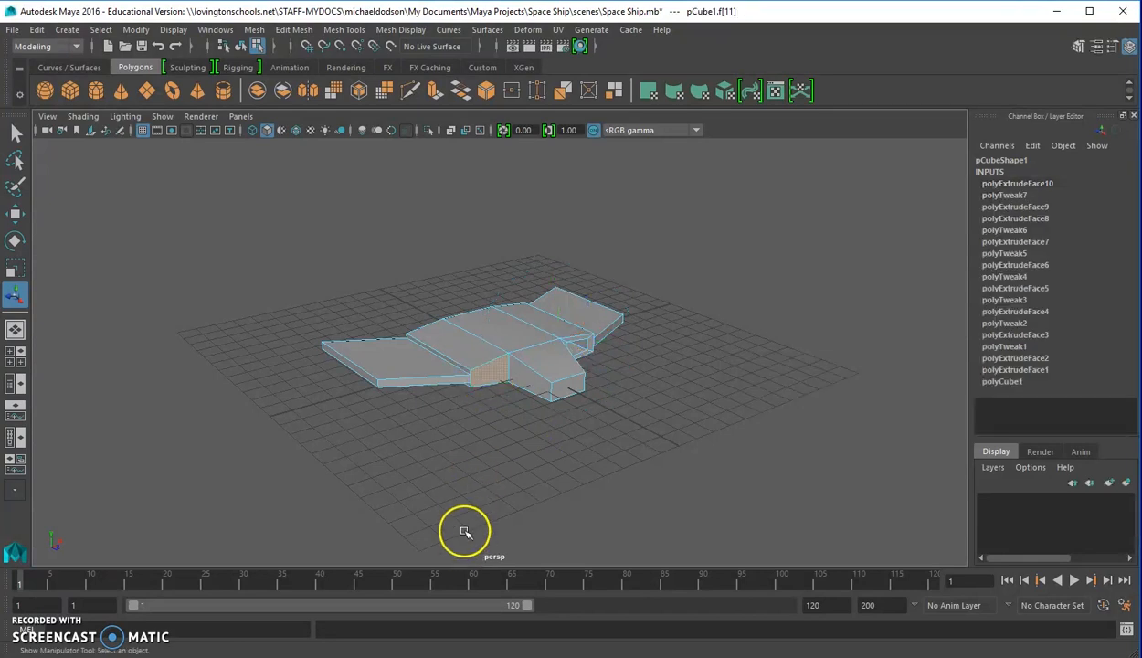
{"action": "key", "text": "ctrl+e"}
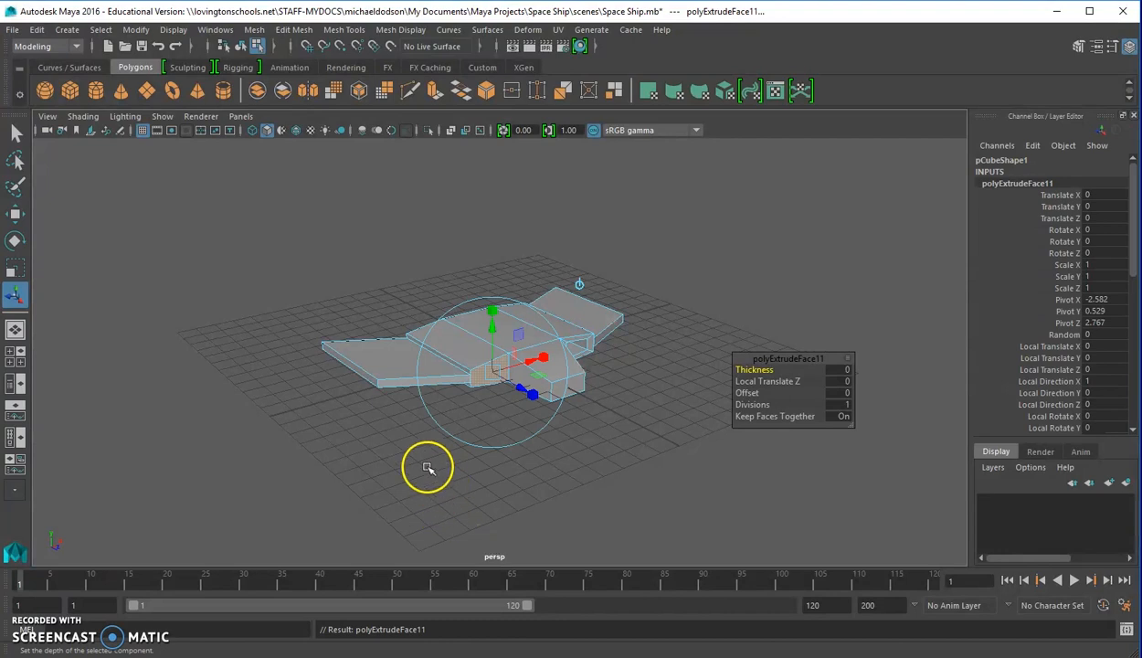
{"action": "left_click", "coordinate": [14, 268]}
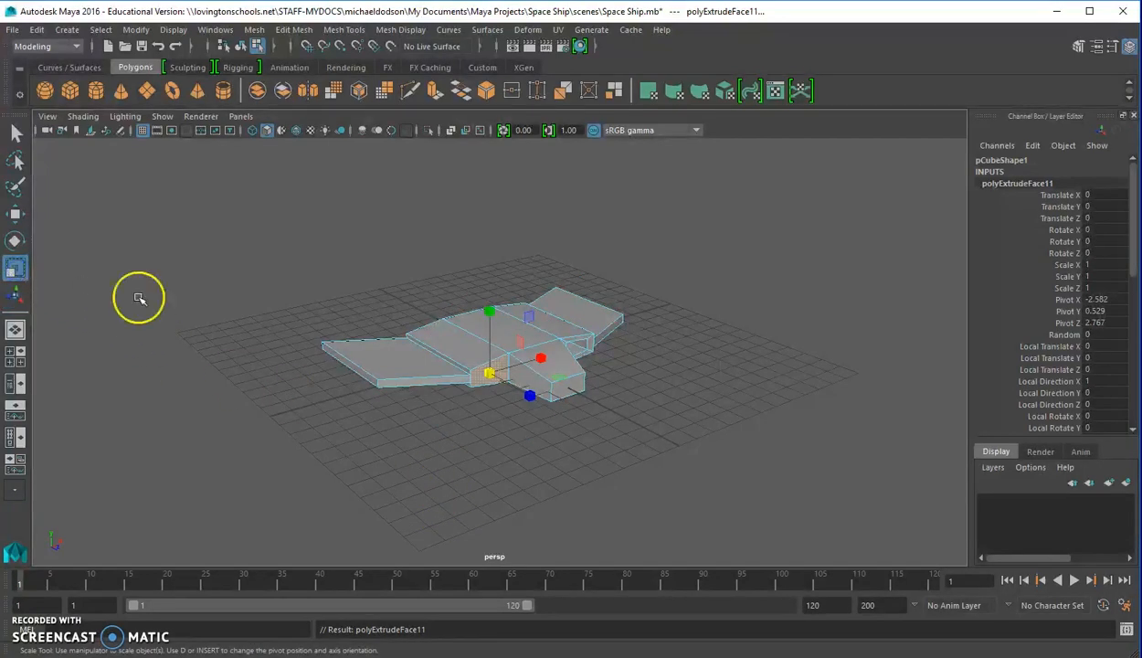
{"action": "left_click_drag", "start_coordinate": [484, 374], "coordinate": [477, 375]}
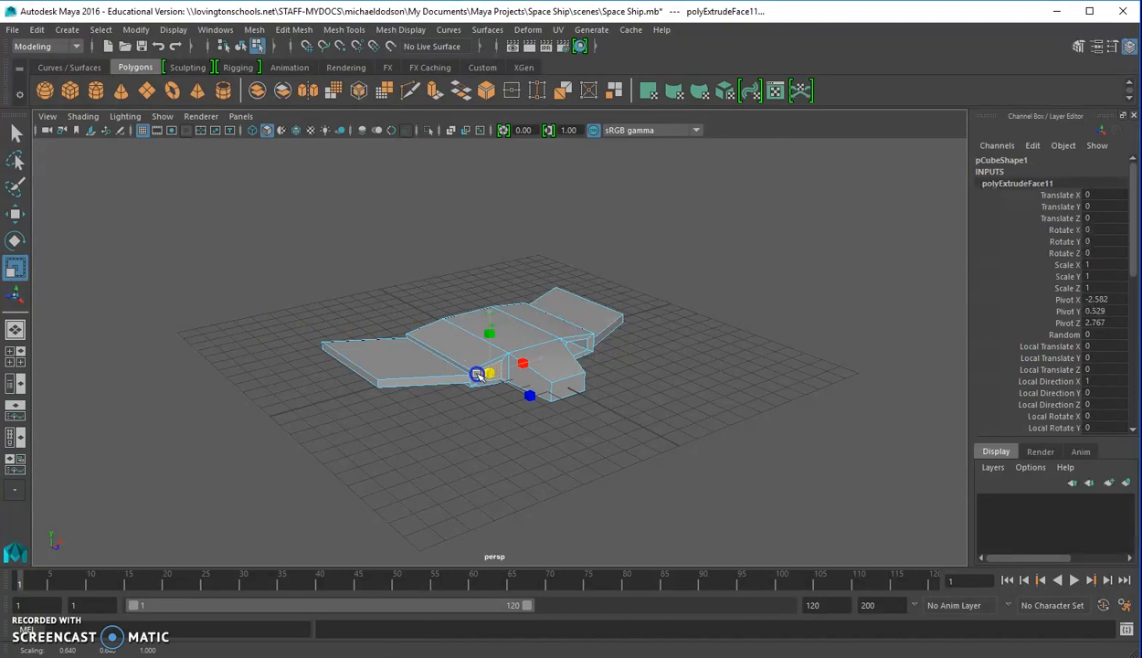
{"action": "left_click_drag", "start_coordinate": [477, 375], "coordinate": [477, 374]}
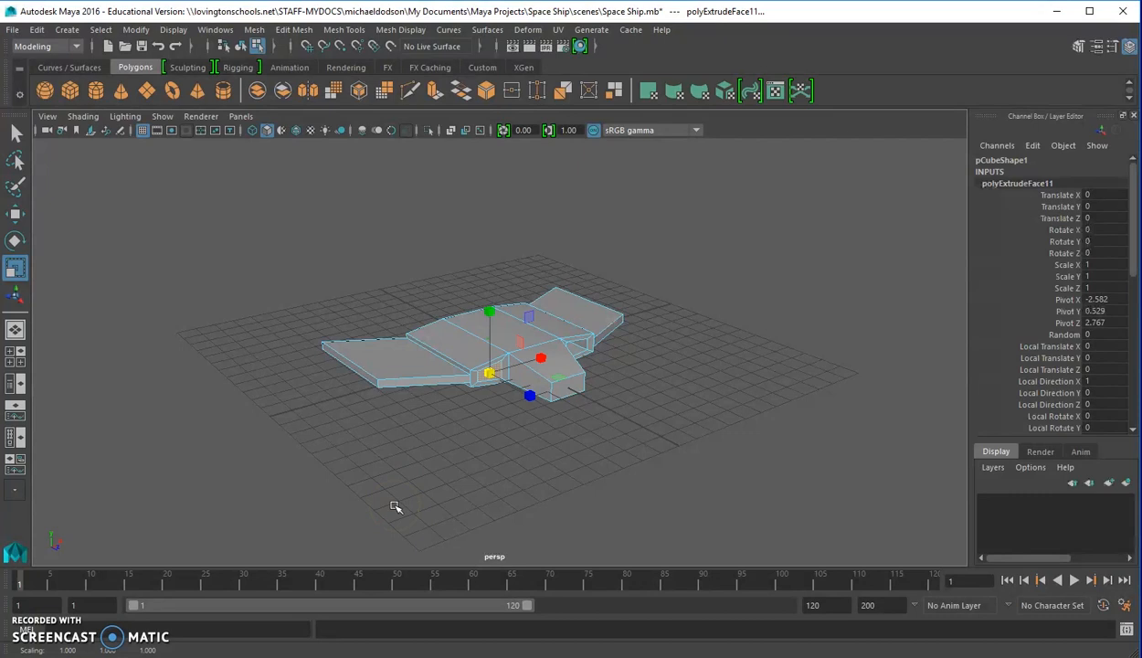
{"action": "key", "text": "ctrl+e"}
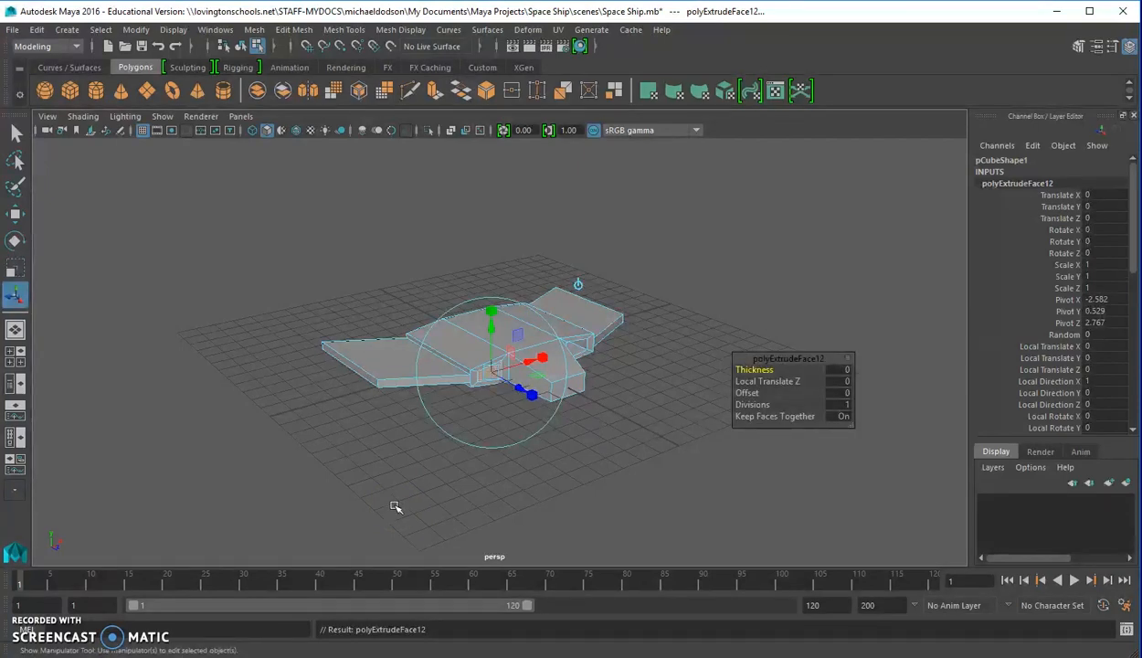
{"action": "left_click_drag", "start_coordinate": [523, 390], "coordinate": [496, 391]}
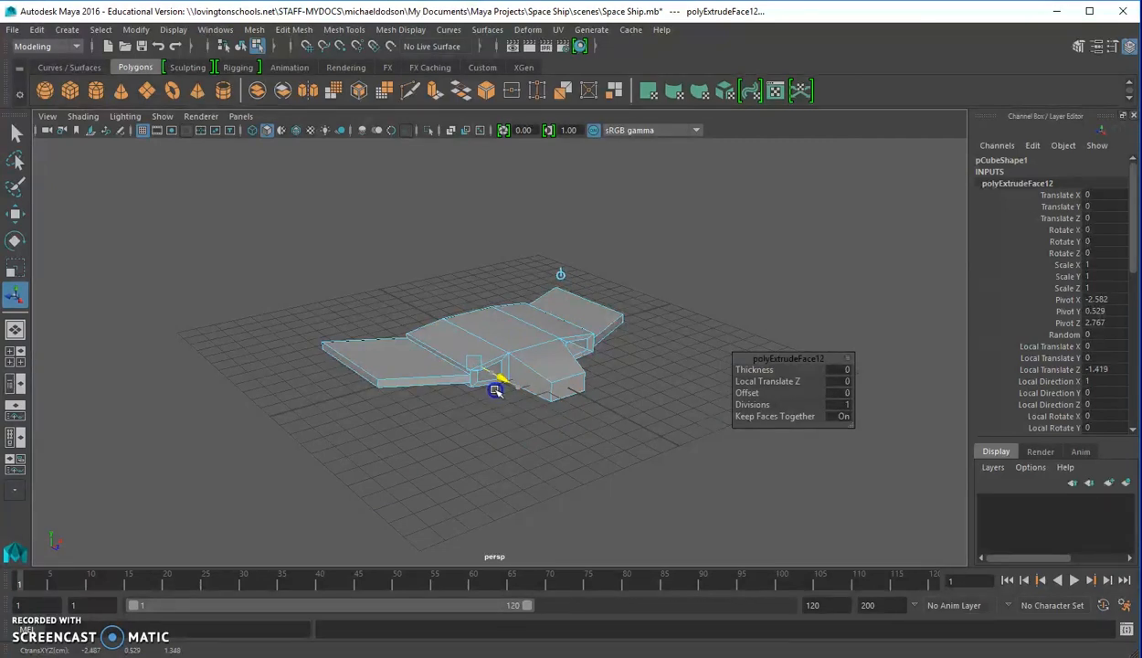
{"action": "left_click_drag", "start_coordinate": [496, 390], "coordinate": [494, 392]}
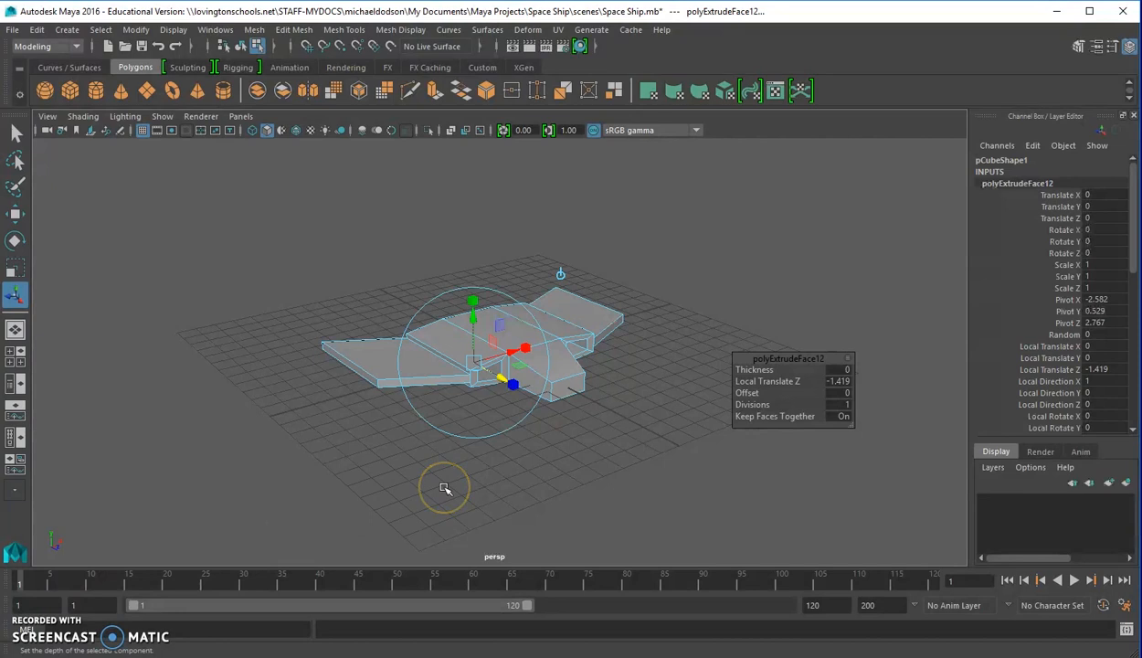
Inset the hull's rear face on the positive X side and extrude the inset face inward by about 1.65
{"action": "left_click_drag", "start_coordinate": [475, 487], "coordinate": [408, 476], "text": "alt"}
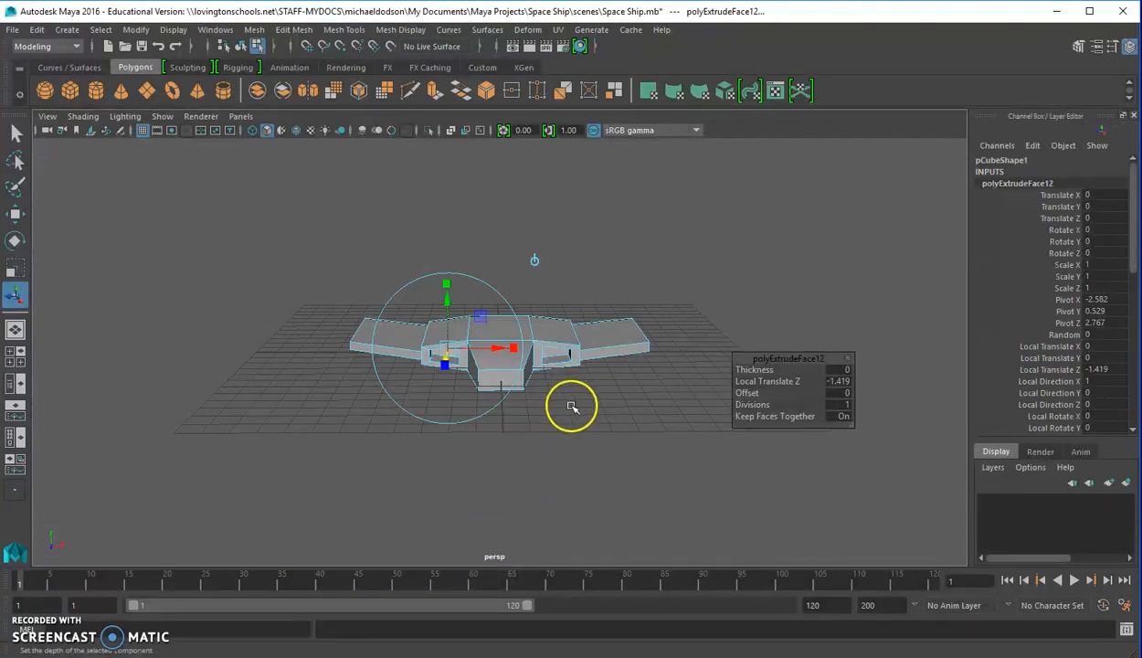
{"action": "left_click_drag", "start_coordinate": [585, 410], "coordinate": [284, 414], "text": "alt"}
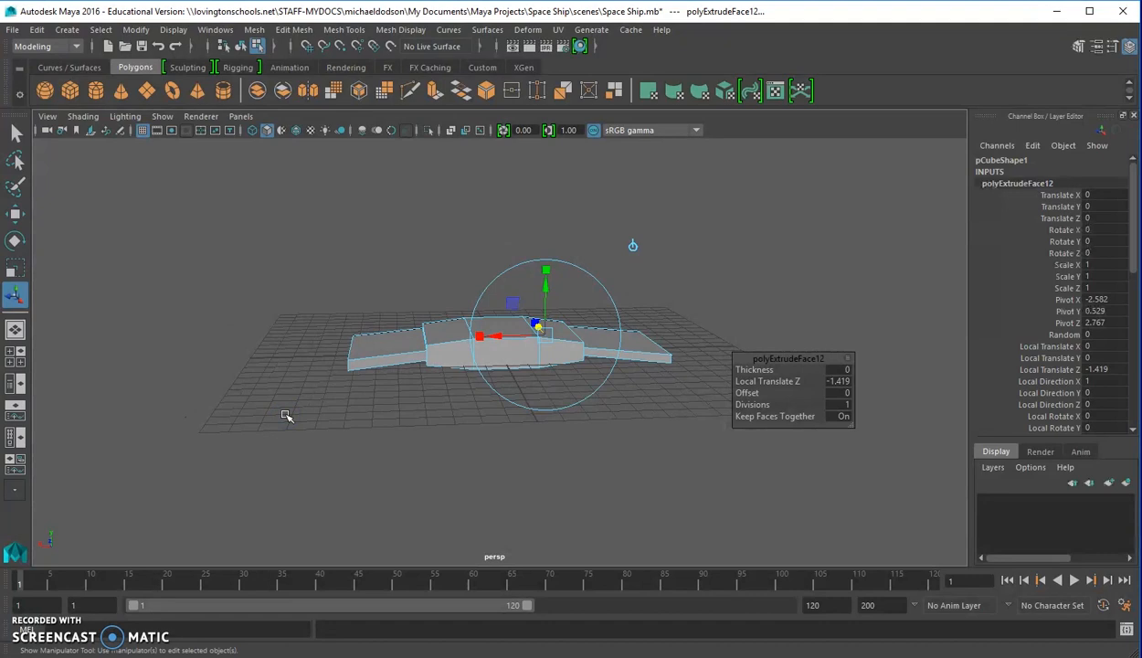
{"action": "left_click", "coordinate": [454, 357]}
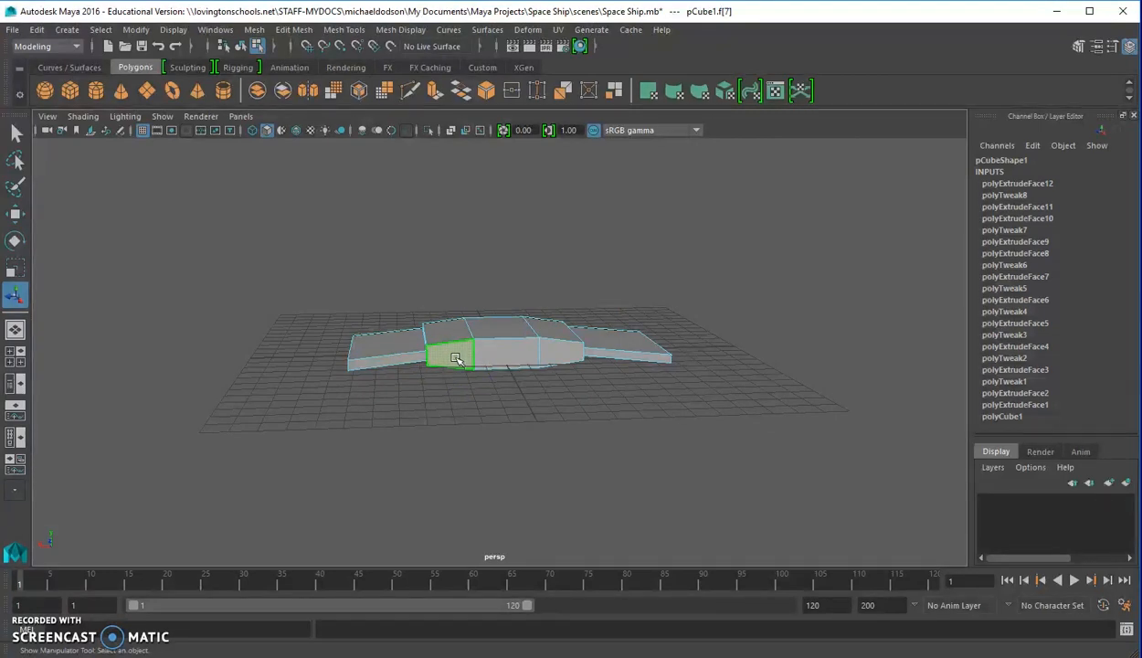
{"action": "key", "text": "ctrl+e"}
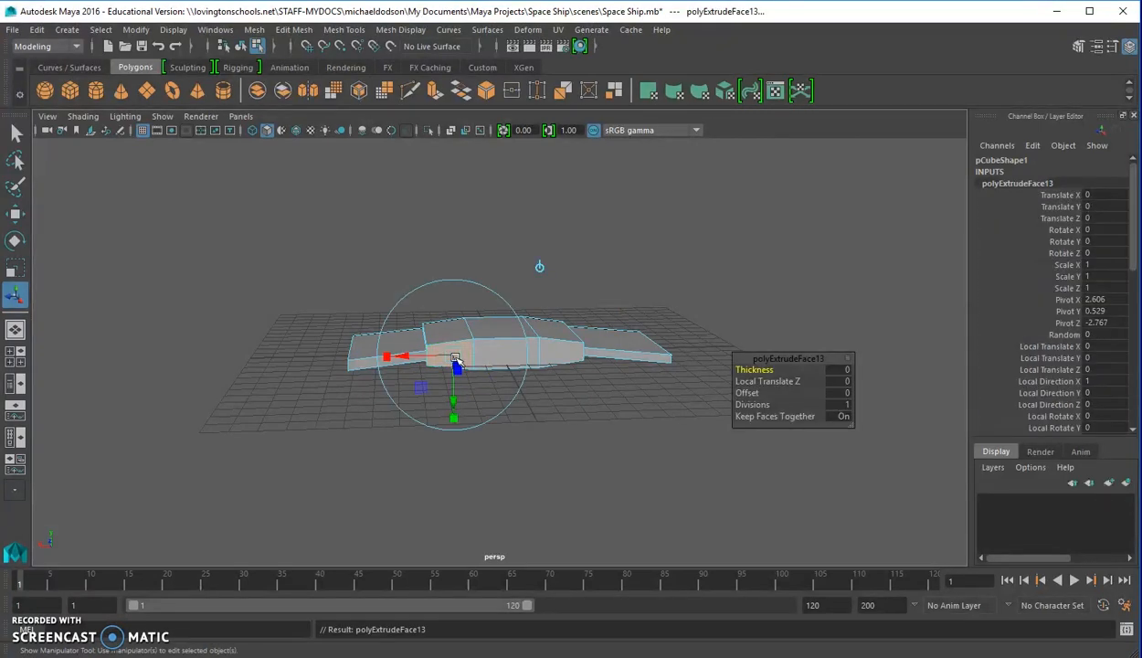
{"action": "left_click", "coordinate": [15, 272]}
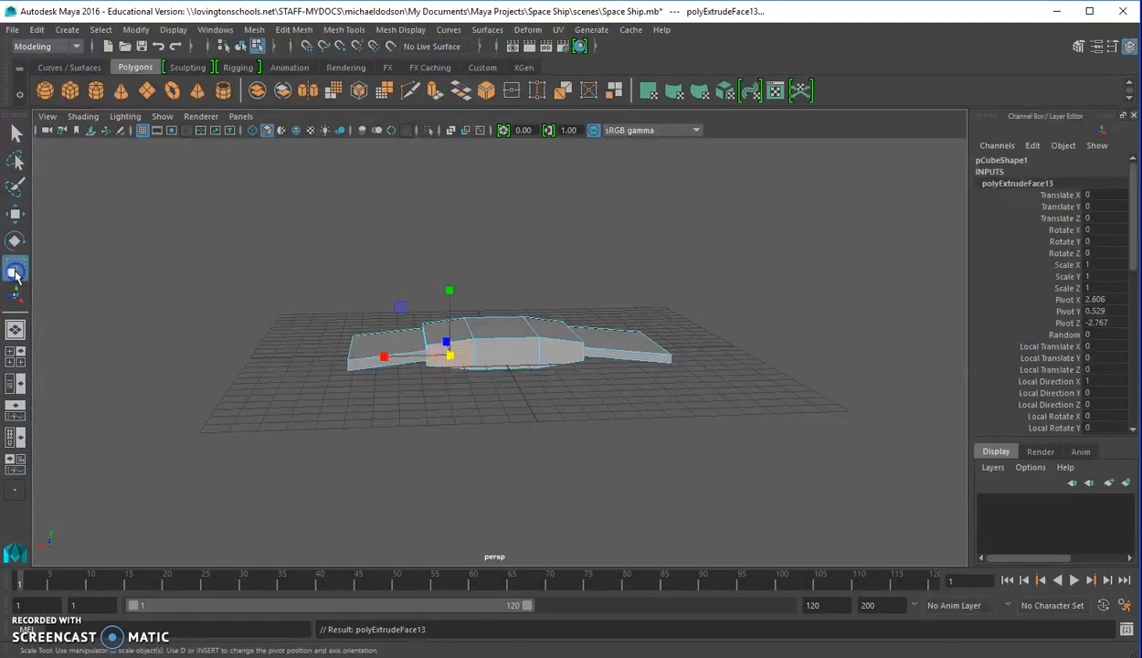
{"action": "mouse_move", "coordinate": [450, 356]}
{"action": "left_mouse_down"}
{"action": "mouse_move", "coordinate": [454, 363]}
{"action": "mouse_move", "coordinate": [438, 361]}
{"action": "left_mouse_up"}
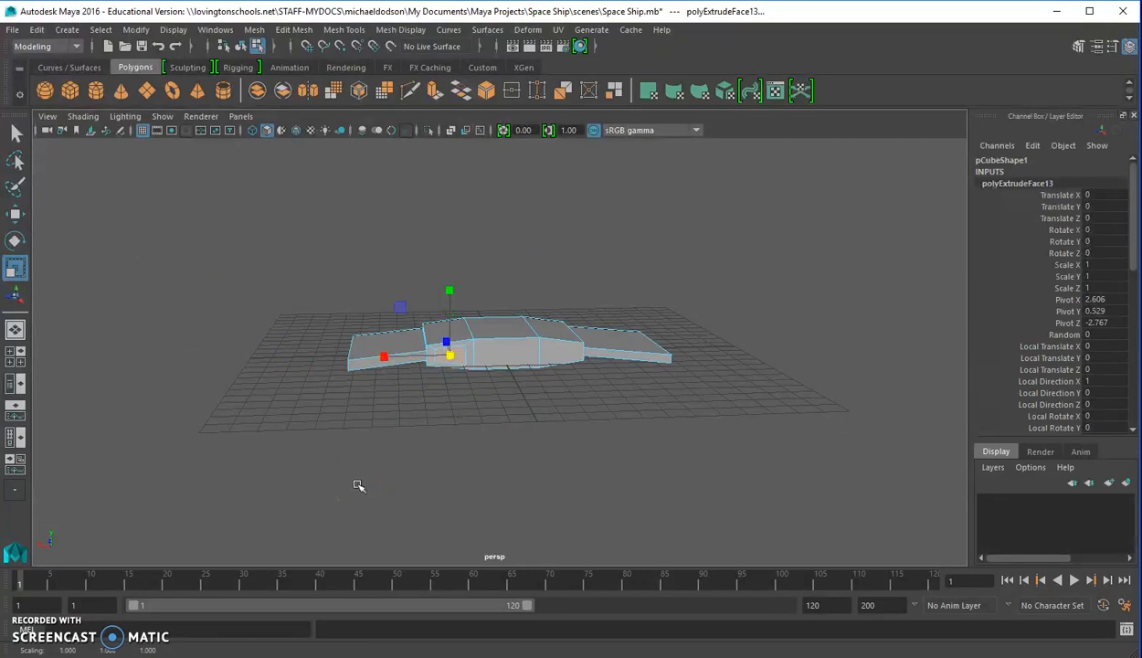
{"action": "key", "text": "ctrl+e"}
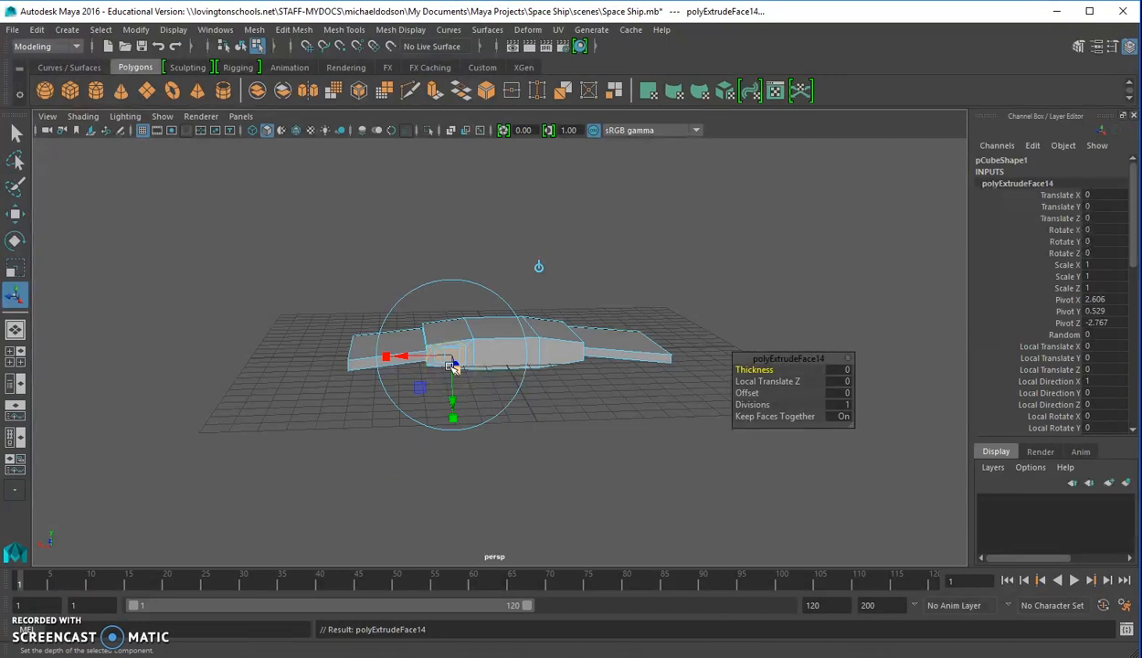
{"action": "left_click_drag", "start_coordinate": [382, 455], "coordinate": [447, 459], "text": "alt"}
{"action": "left_click", "coordinate": [513, 390]}
{"action": "left_click_drag", "start_coordinate": [514, 390], "coordinate": [485, 385]}
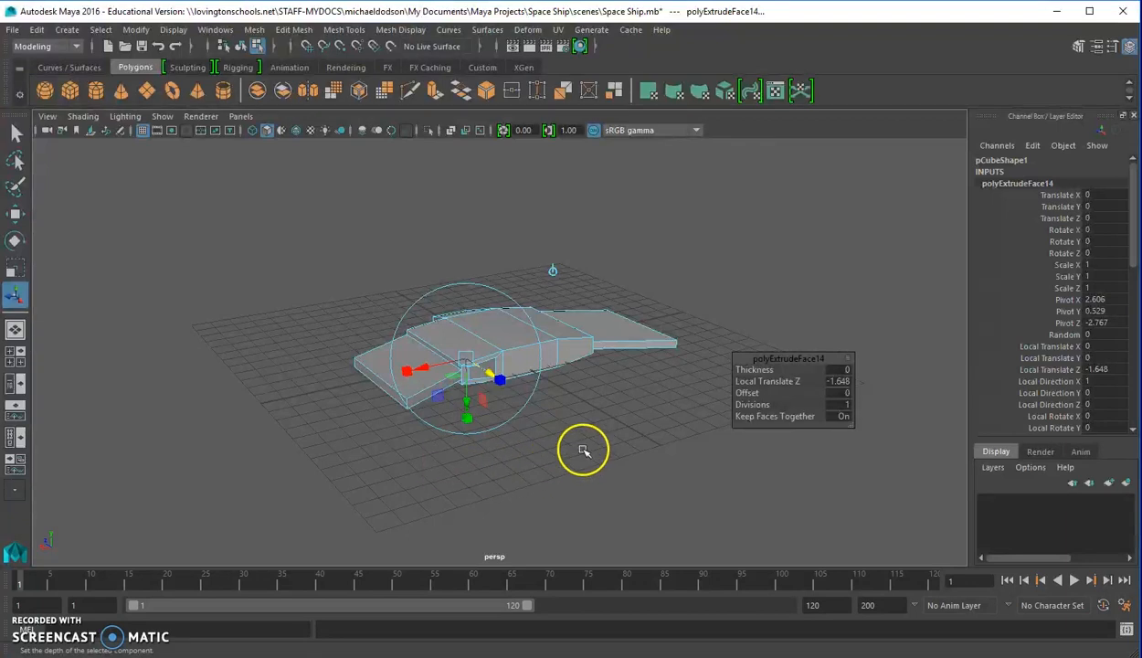
Inset the hull's rear face on the negative X side to about 0.62 scale and extrude it inward by about 1.73
{"action": "left_click_drag", "start_coordinate": [587, 445], "coordinate": [487, 441], "text": "alt"}
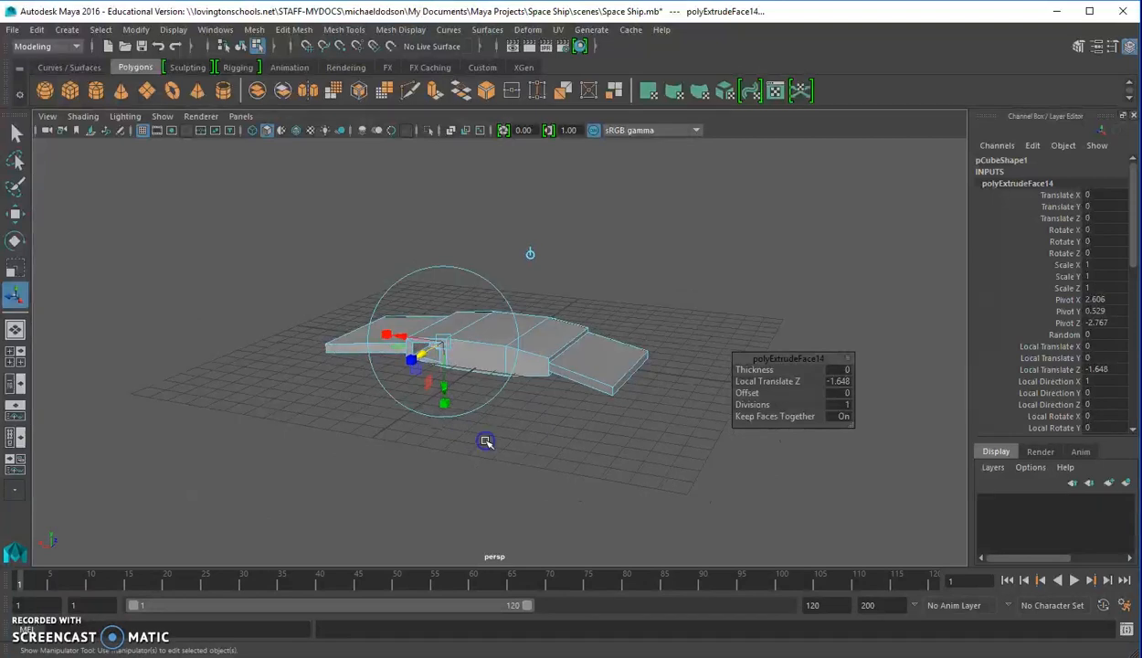
{"action": "left_click", "coordinate": [534, 369]}
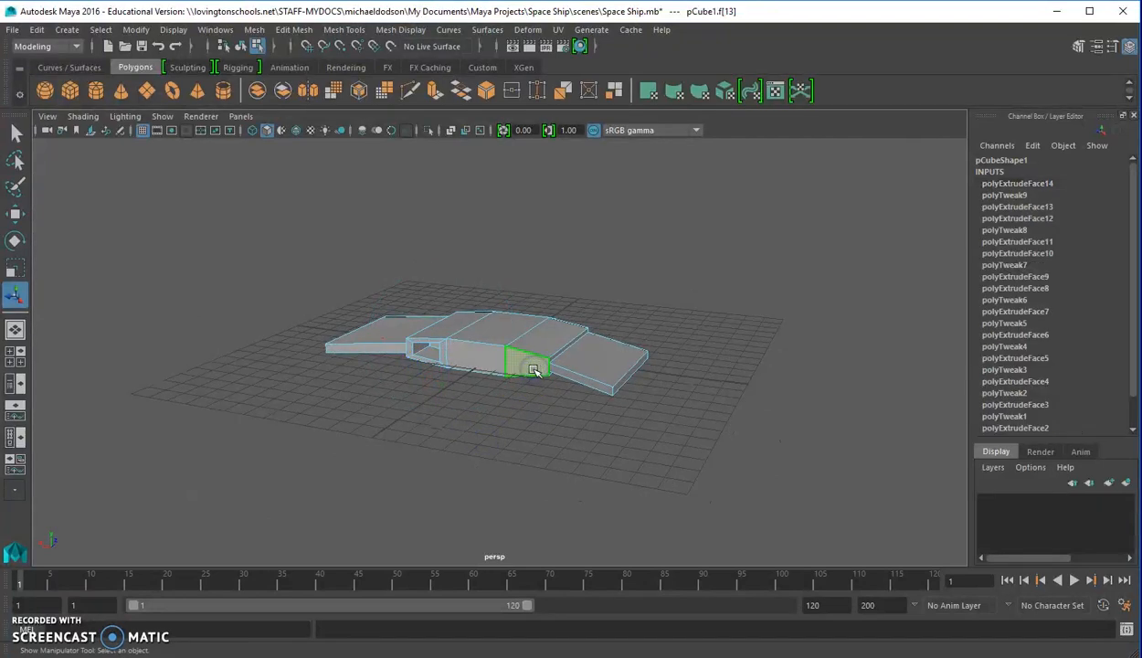
{"action": "key", "text": "ctrl+e"}
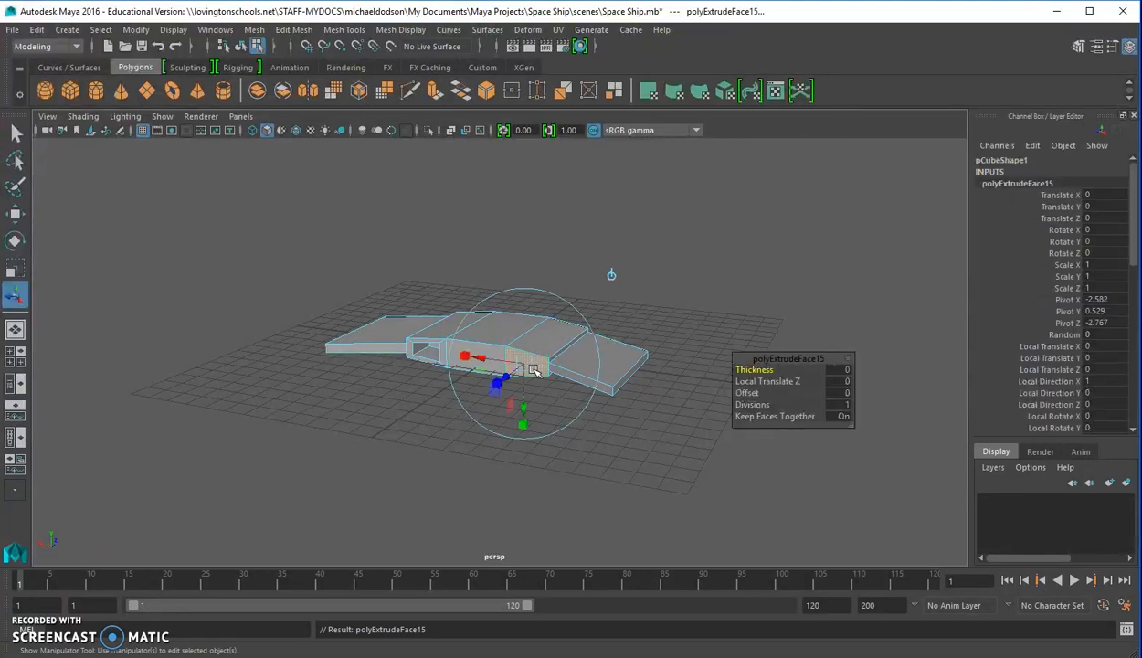
{"action": "left_click", "coordinate": [14, 267]}
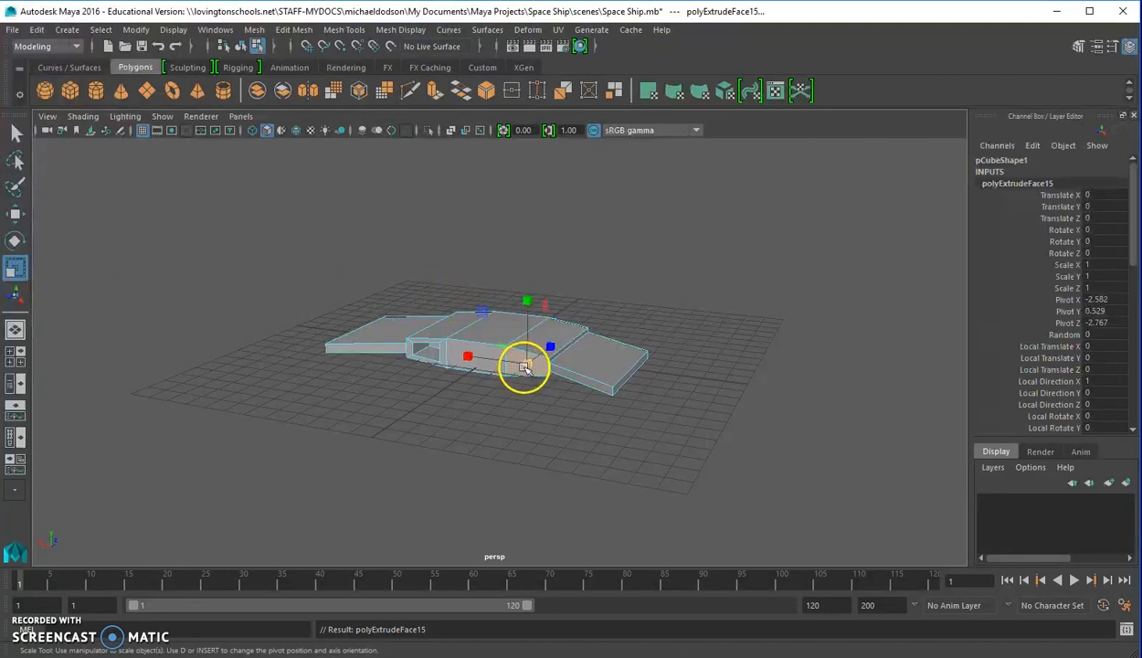
{"action": "left_click_drag", "start_coordinate": [526, 366], "coordinate": [516, 361]}
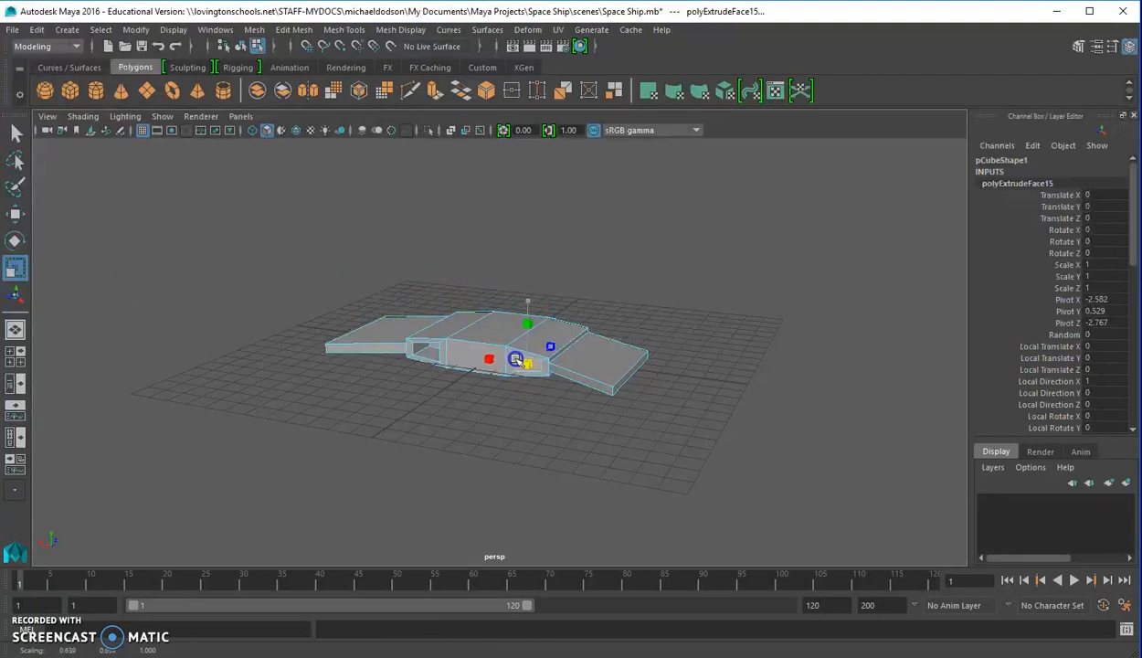
{"action": "left_click_drag", "start_coordinate": [518, 361], "coordinate": [516, 362]}
{"action": "key", "text": "ctrl+e"}
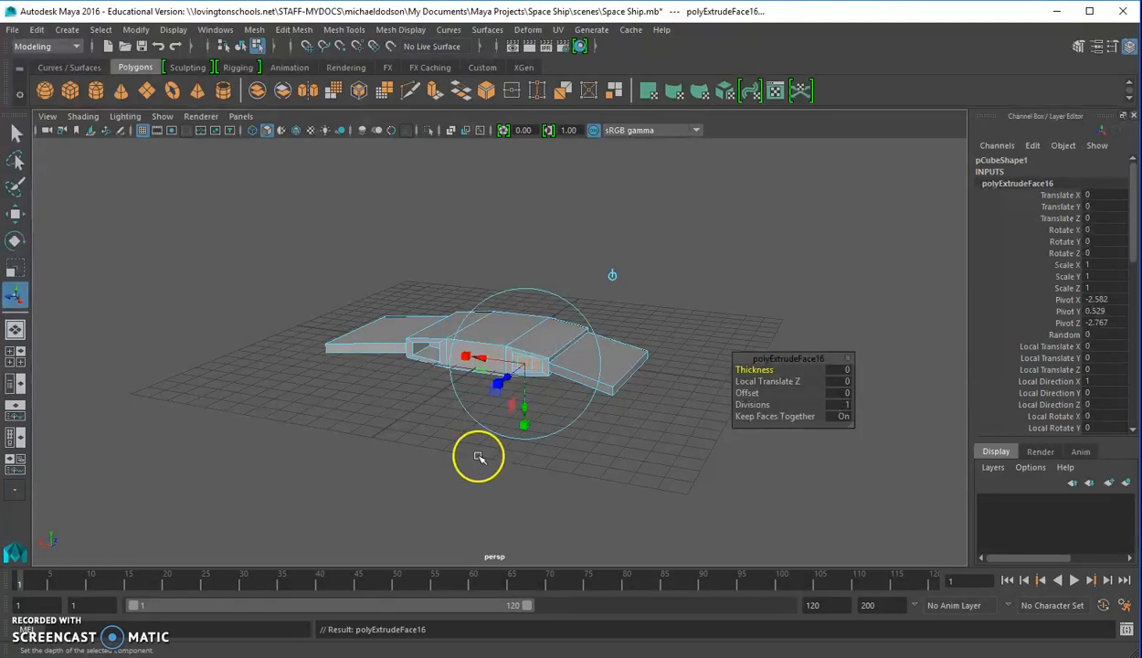
{"action": "left_click_drag", "start_coordinate": [507, 381], "coordinate": [530, 379]}
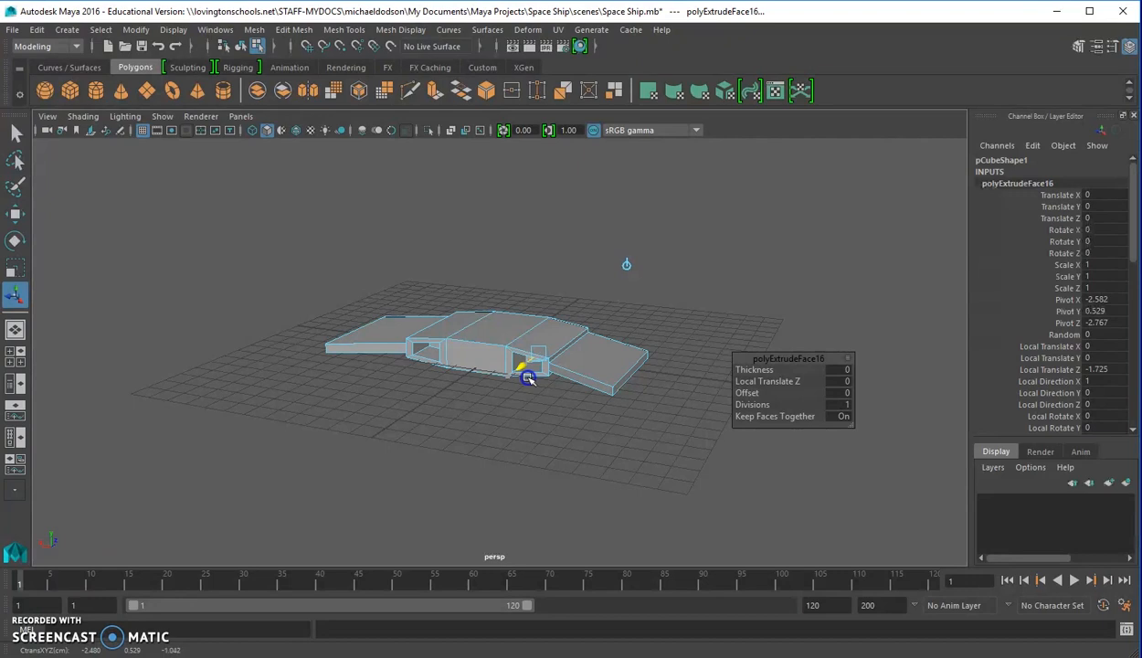
{"action": "left_click_drag", "start_coordinate": [528, 379], "coordinate": [527, 381]}
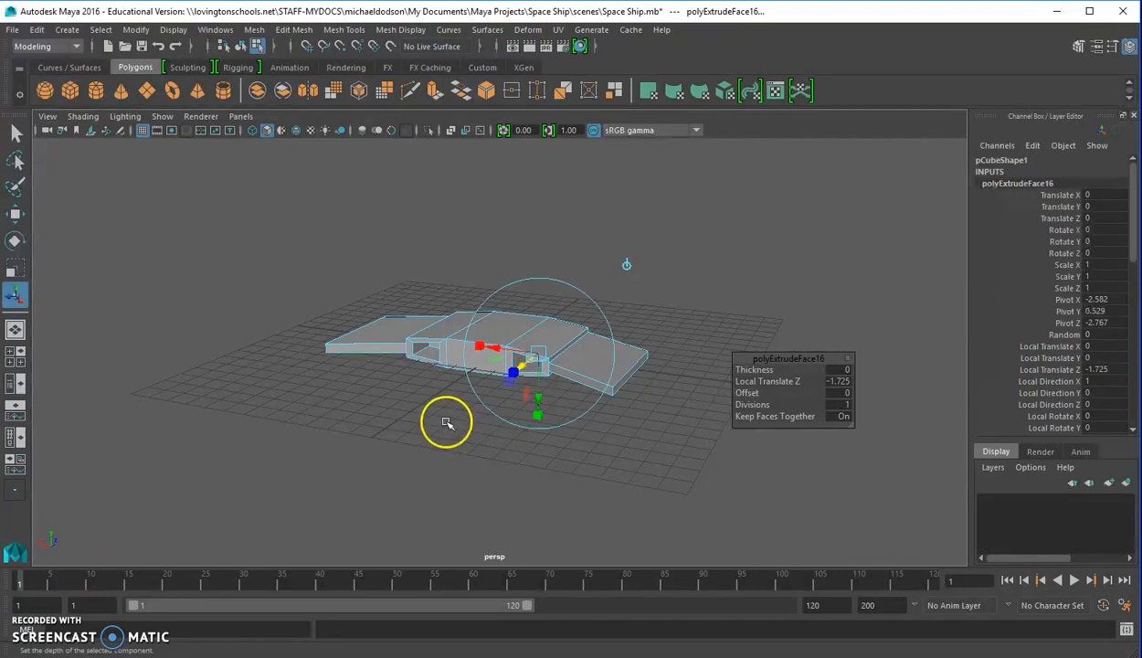
Save the Space Ship scene
{"action": "left_click_drag", "start_coordinate": [403, 429], "coordinate": [459, 433], "text": "alt"}
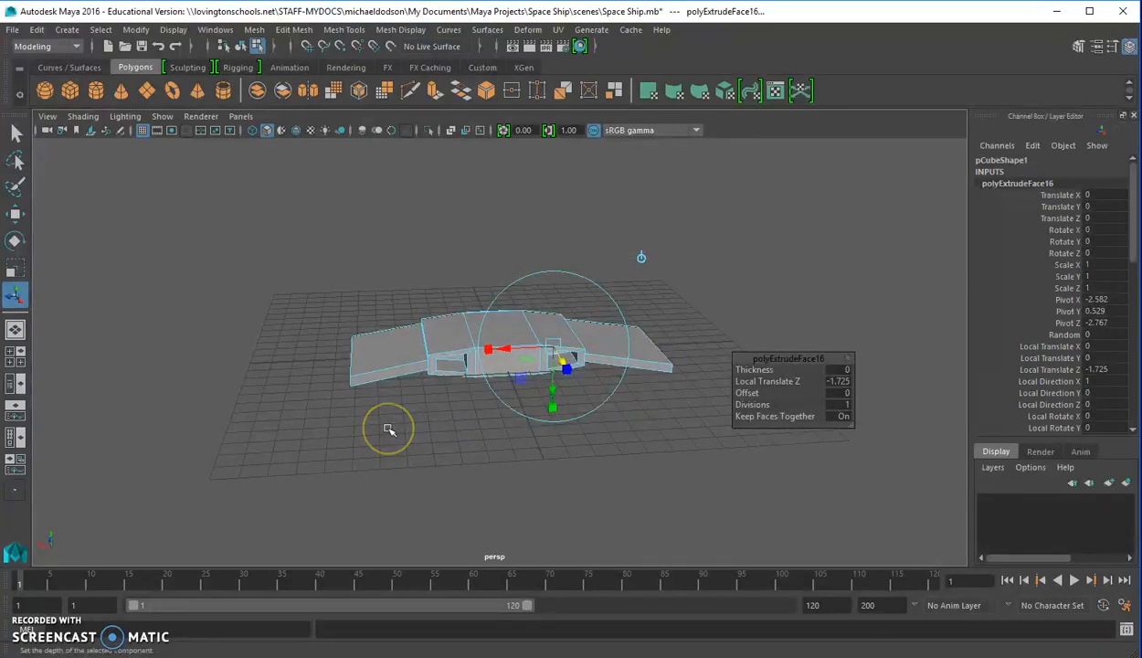
{"action": "left_click", "coordinate": [14, 30]}
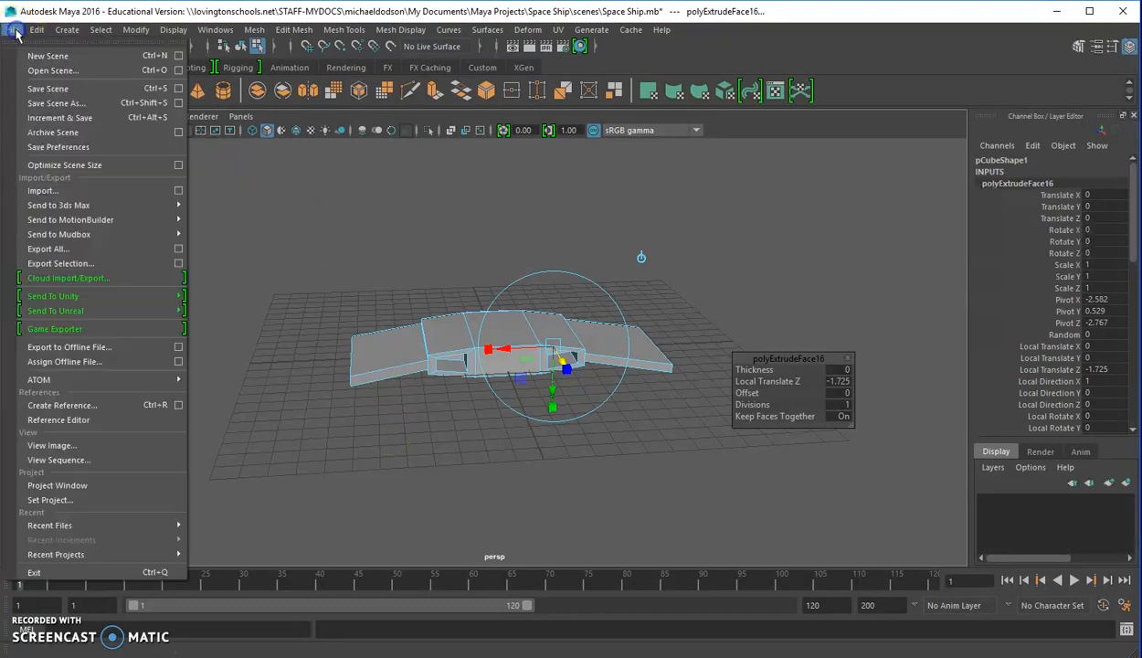
{"action": "left_click", "coordinate": [43, 90]}
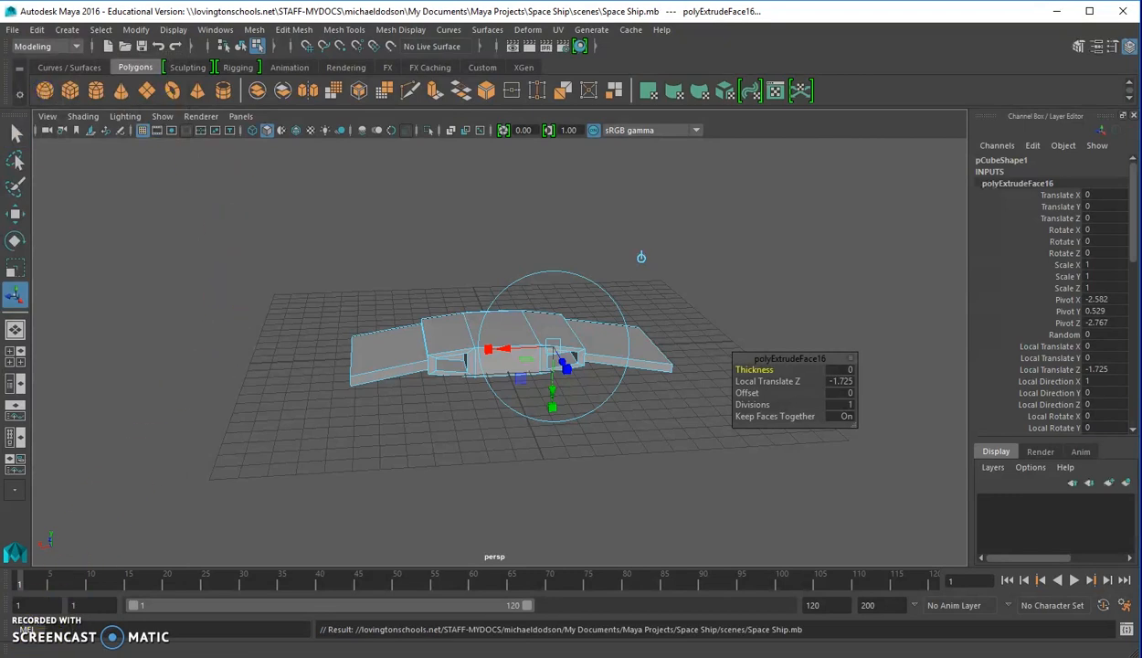
Inset the hull's middle rear face, extrude the inset face and move it inward to about Z -0.14
{"action": "key", "text": "t"}
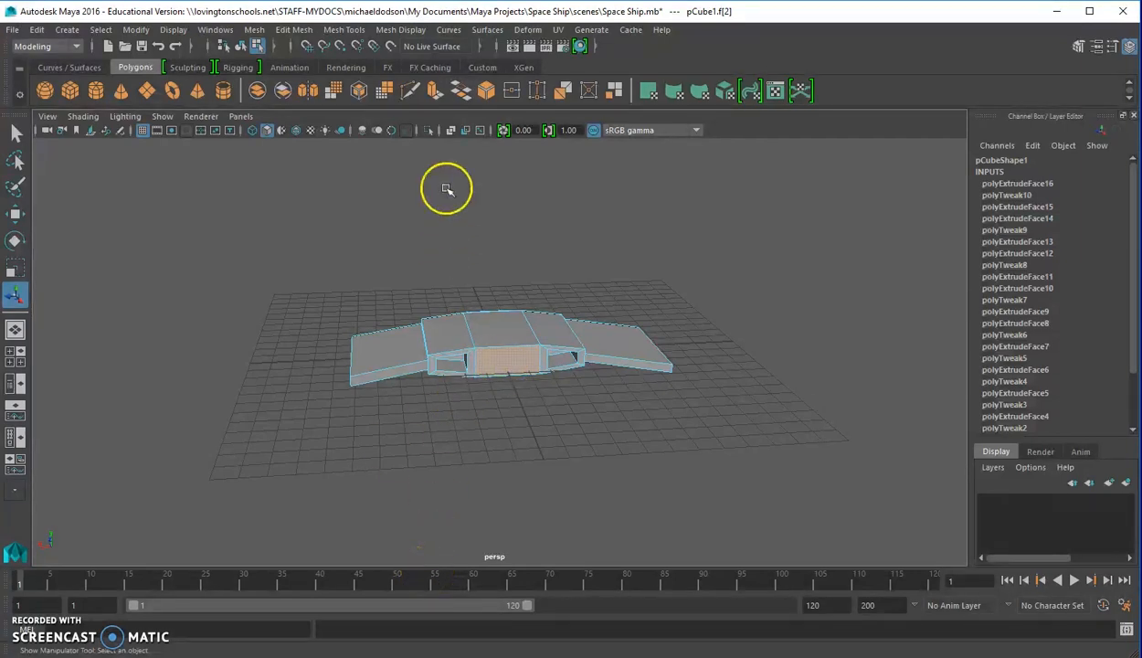
{"action": "left_click", "coordinate": [434, 93]}
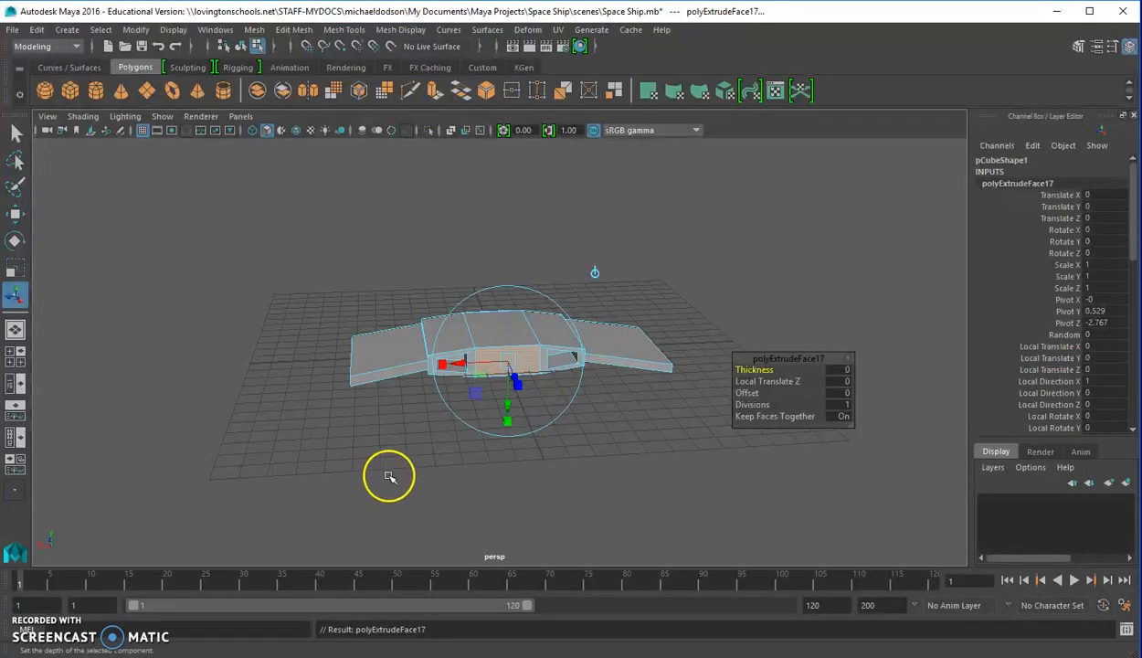
{"action": "left_click", "coordinate": [13, 273]}
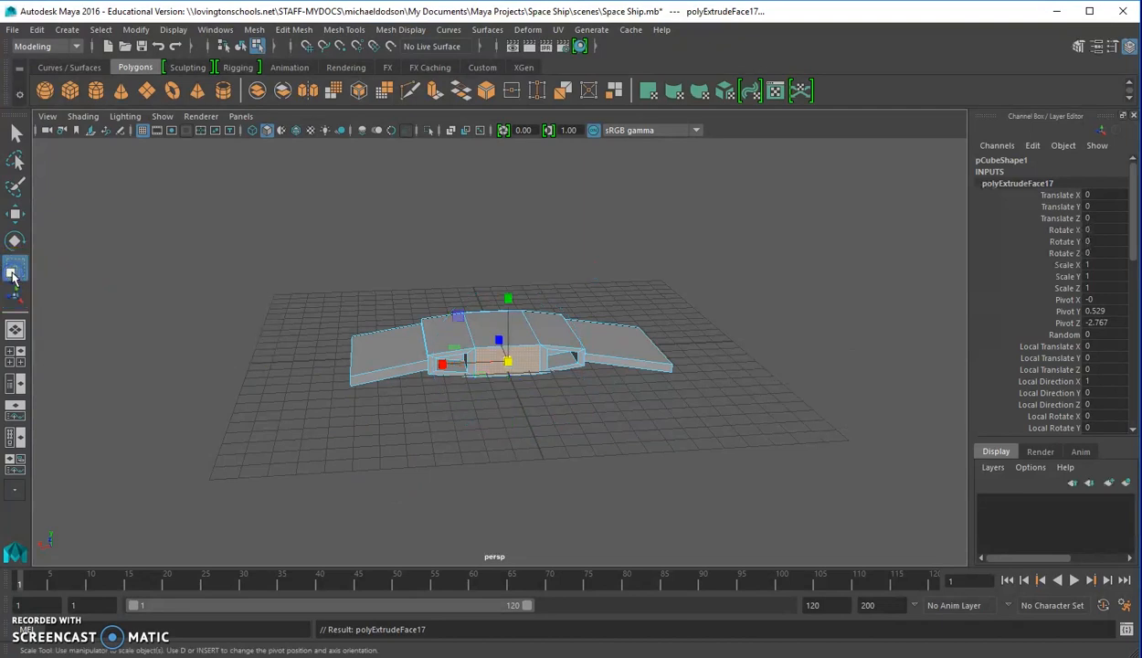
{"action": "left_click_drag", "start_coordinate": [508, 362], "coordinate": [497, 359]}
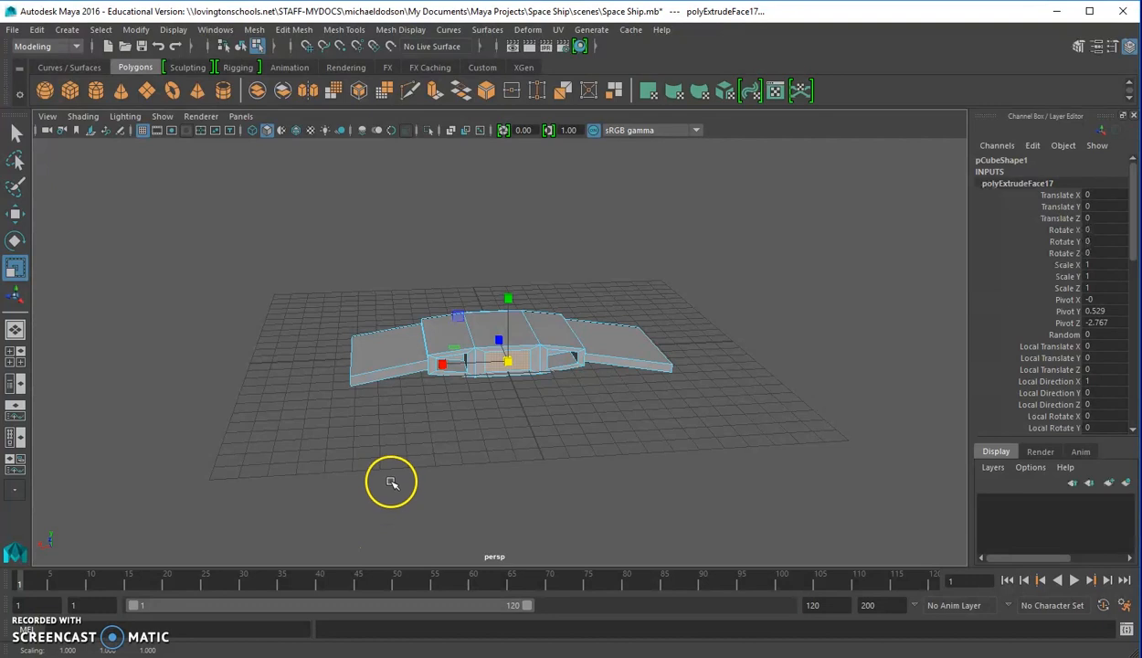
{"action": "key", "text": "ctrl+e"}
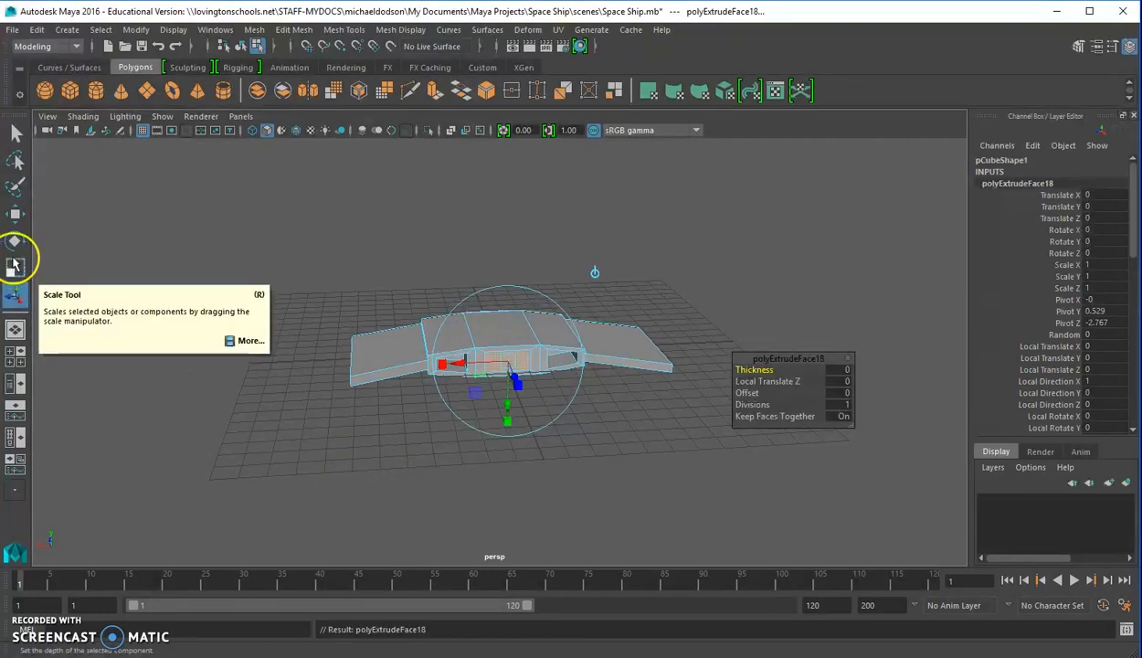
{"action": "left_click", "coordinate": [14, 213]}
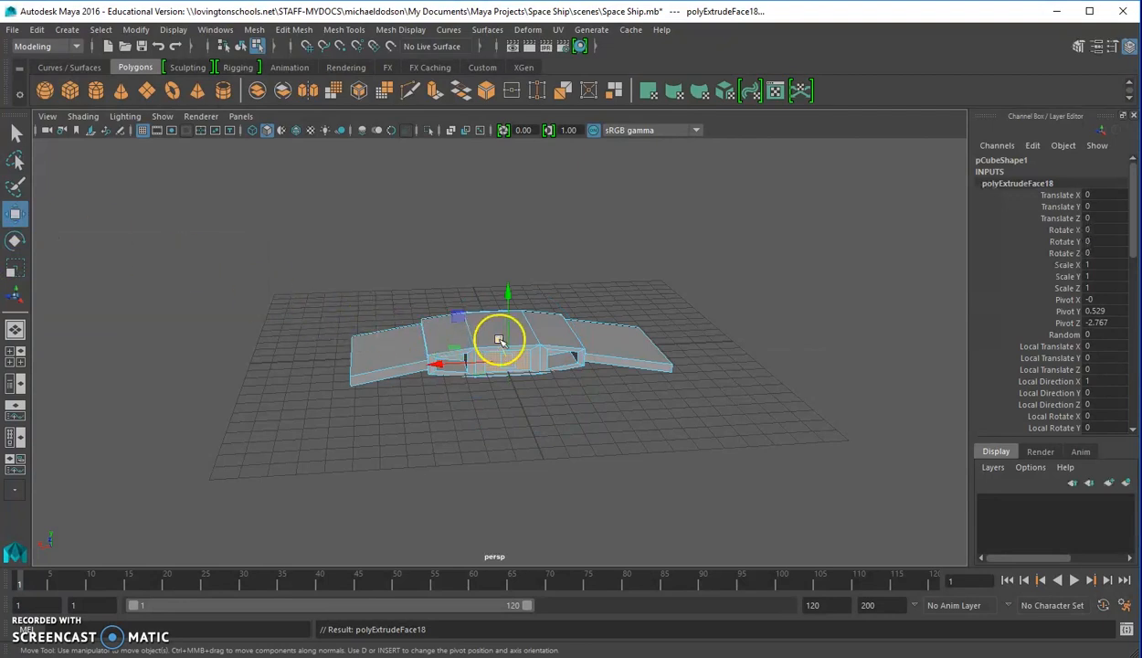
{"action": "left_click_drag", "start_coordinate": [500, 340], "coordinate": [491, 324]}
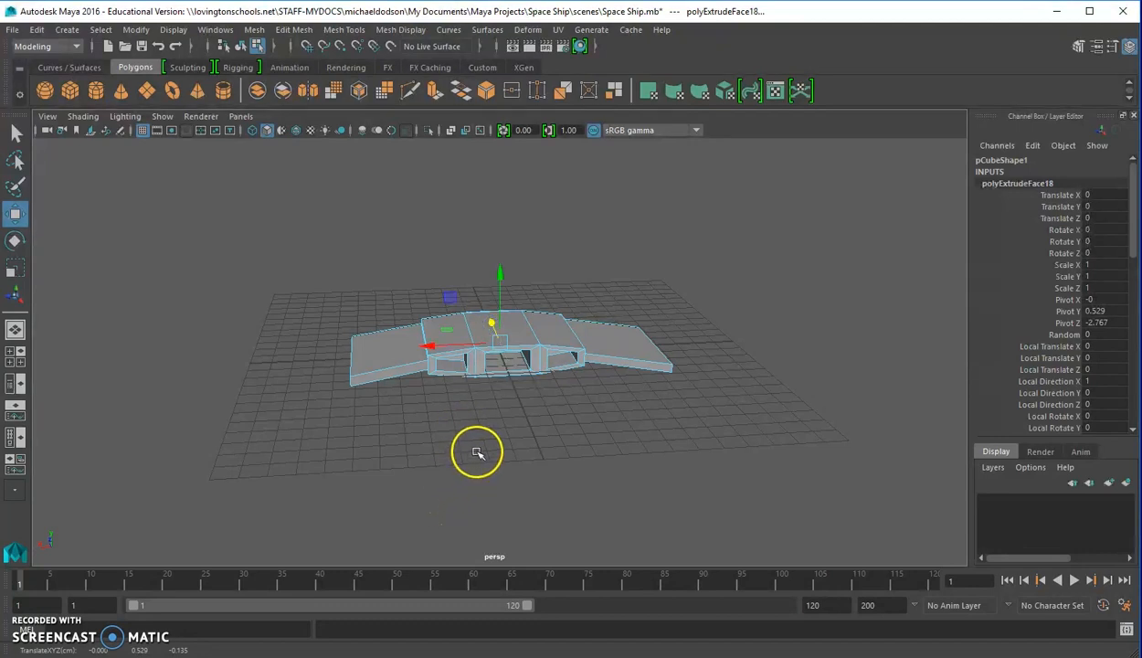
Save the Space Ship scene with the recessed middle rear opening
{"action": "mouse_move", "coordinate": [513, 449]}
{"action": "left_mouse_down", "text": "alt"}
{"action": "mouse_move", "coordinate": [492, 425]}
{"action": "mouse_move", "coordinate": [436, 429]}
{"action": "mouse_move", "coordinate": [584, 449]}
{"action": "mouse_move", "coordinate": [584, 467]}
{"action": "mouse_move", "coordinate": [571, 439]}
{"action": "mouse_move", "coordinate": [498, 443]}
{"action": "left_mouse_up", "text": "alt"}
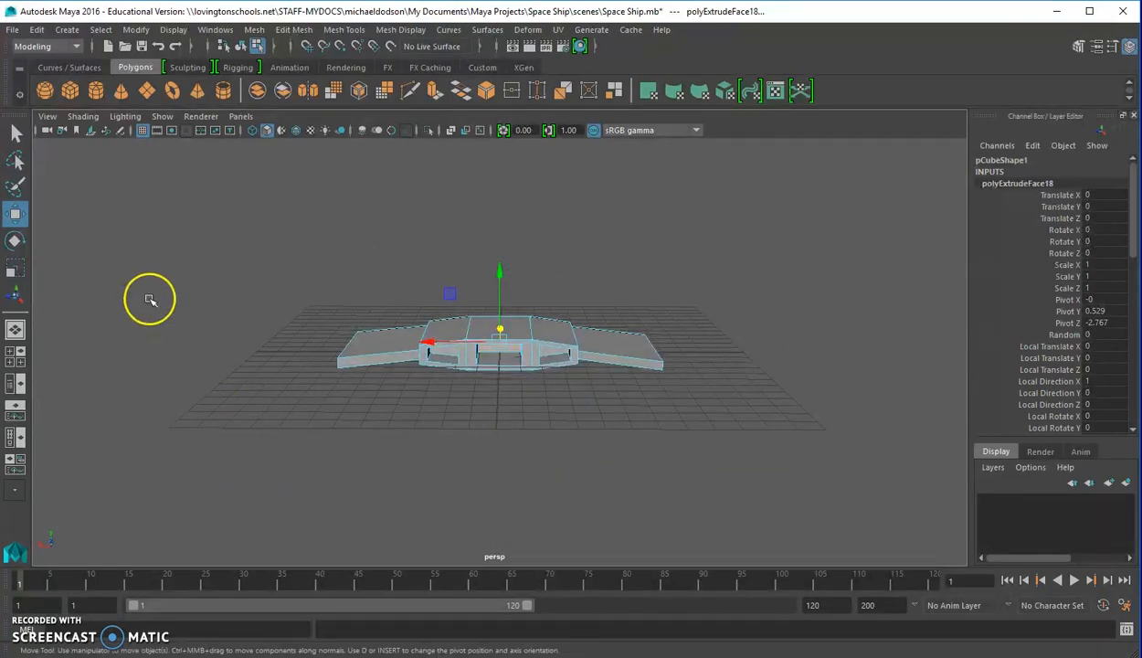
{"action": "left_click", "coordinate": [12, 31]}
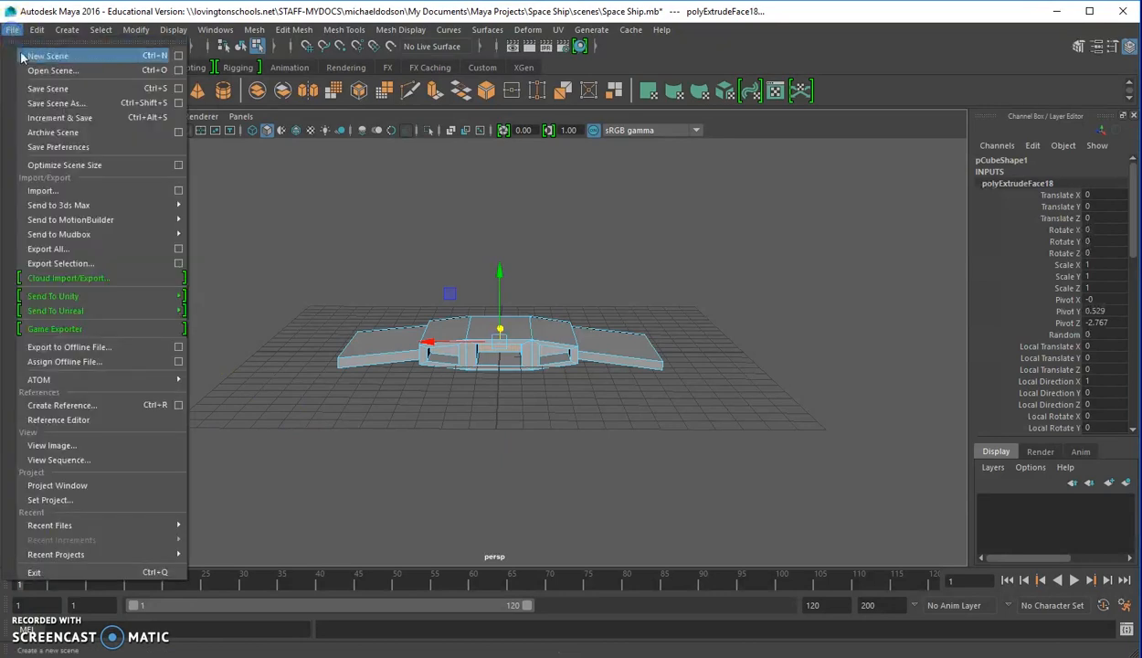
{"action": "left_click", "coordinate": [64, 88]}
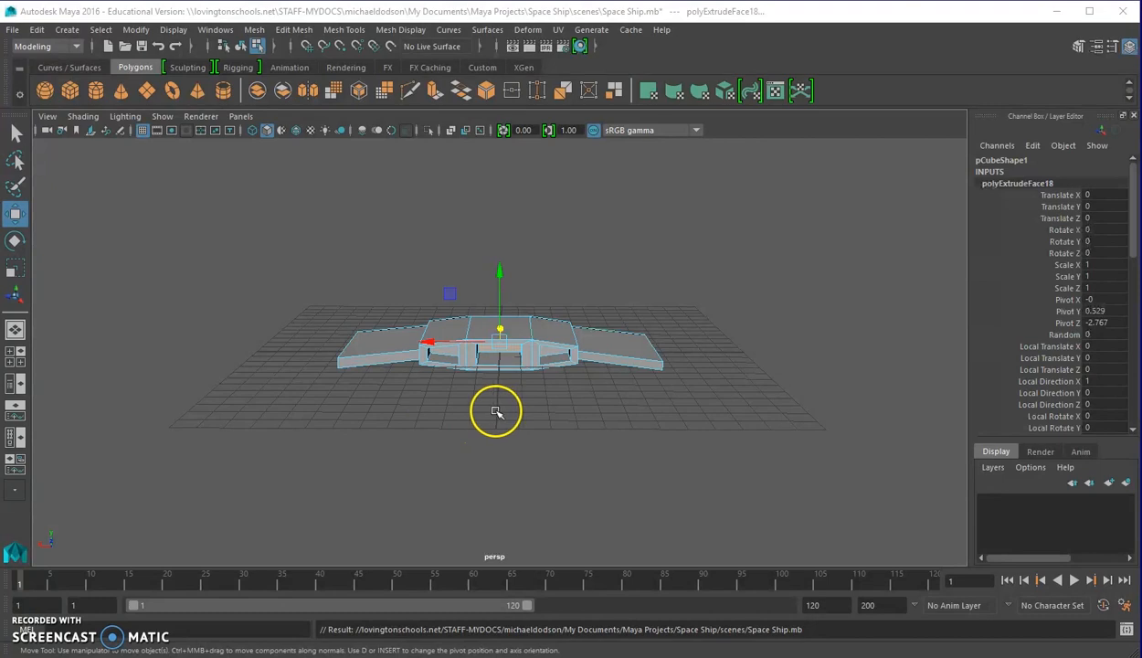
Extrude the hull's middle top face and scale it along X into a narrow lengthwise strip
{"action": "left_click_drag", "start_coordinate": [535, 413], "coordinate": [475, 454], "text": "alt"}
{"action": "key", "text": "r"}
{"action": "left_click", "coordinate": [327, 375]}
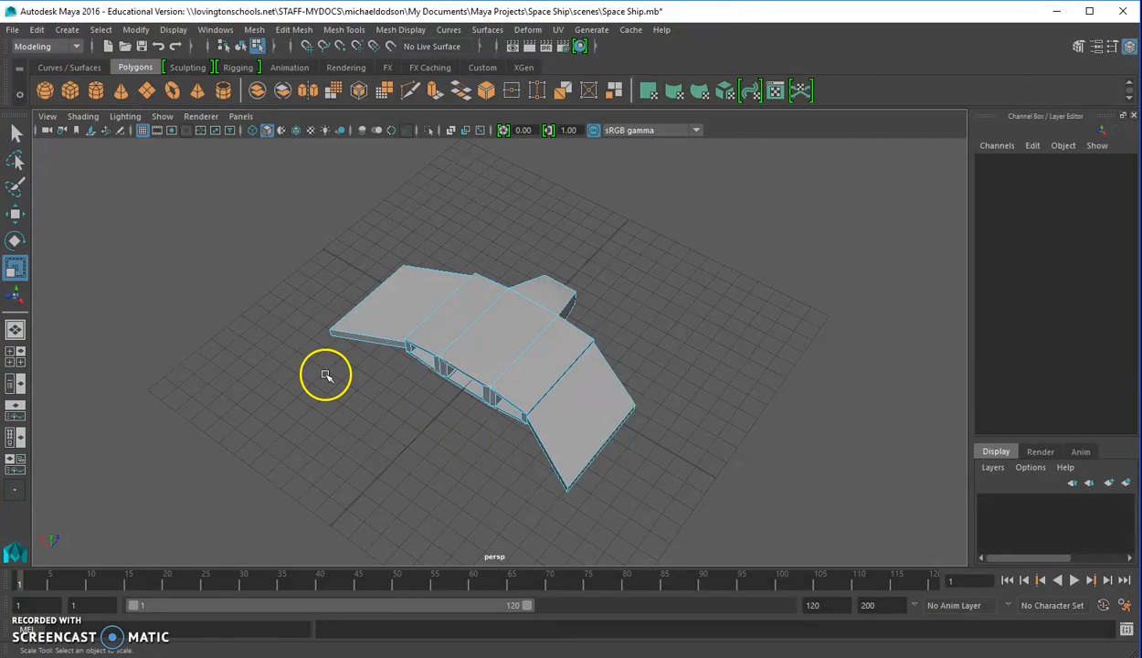
{"action": "left_click", "coordinate": [506, 346]}
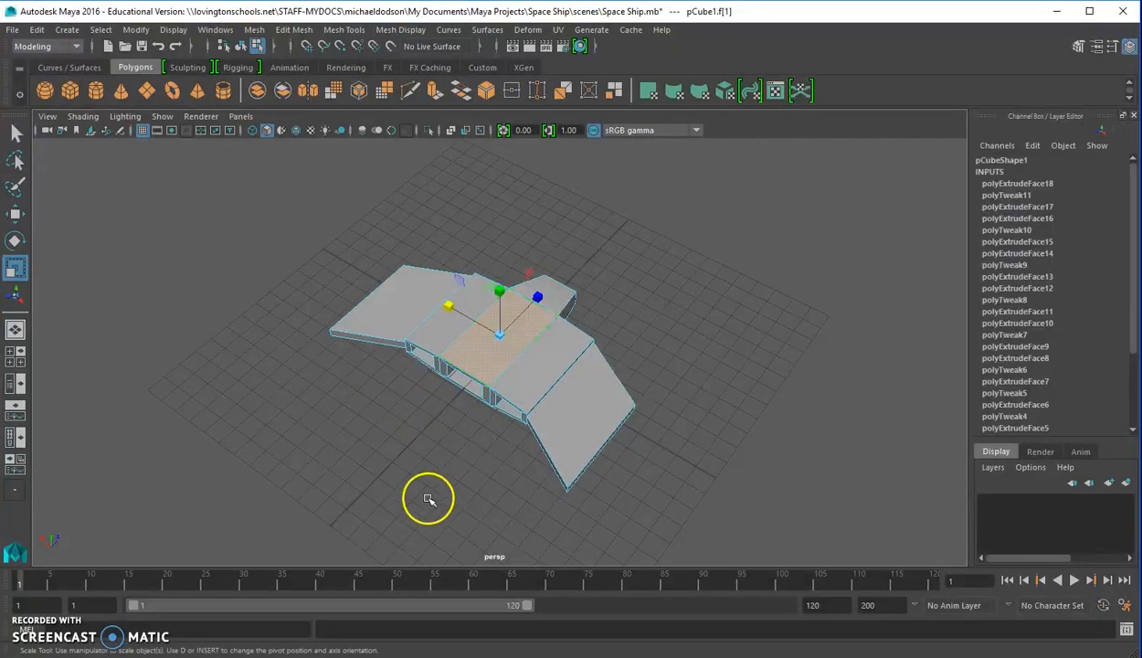
{"action": "left_click", "coordinate": [434, 94]}
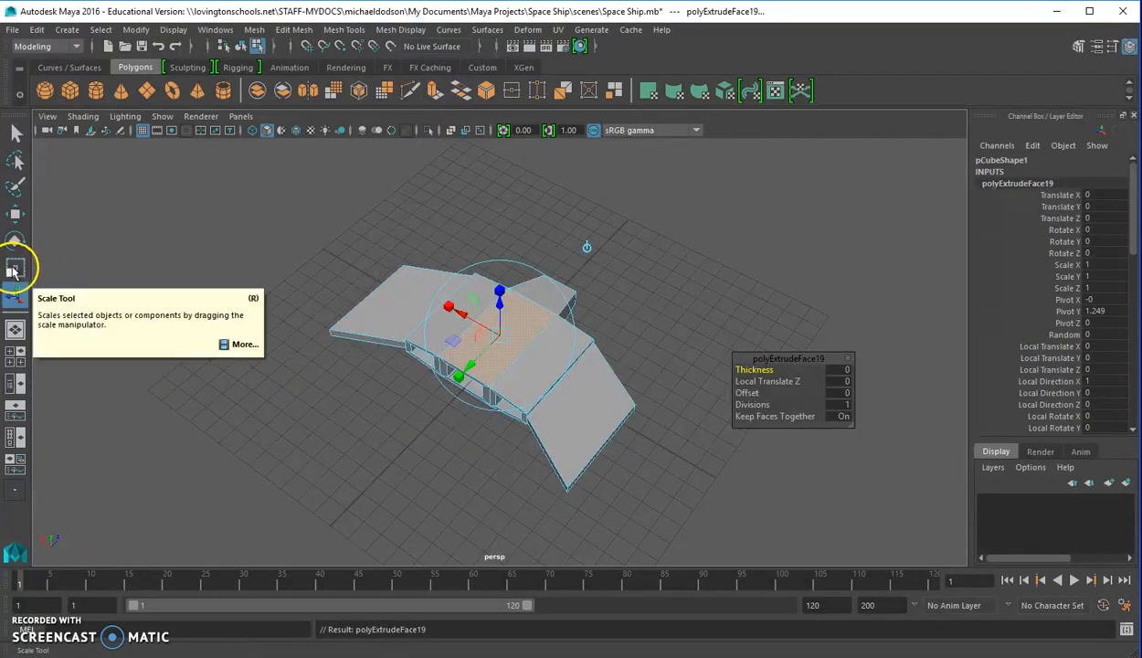
{"action": "left_click", "coordinate": [13, 271]}
{"action": "left_click_drag", "start_coordinate": [448, 306], "coordinate": [448, 307]}
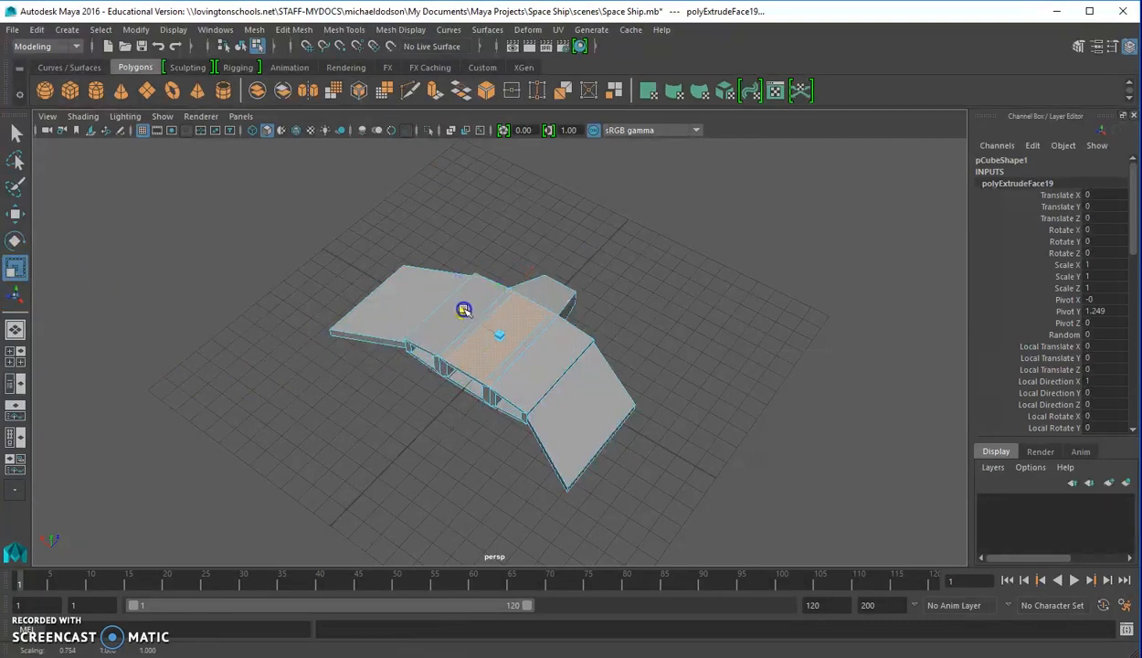
{"action": "left_click_drag", "start_coordinate": [491, 324], "coordinate": [493, 323]}
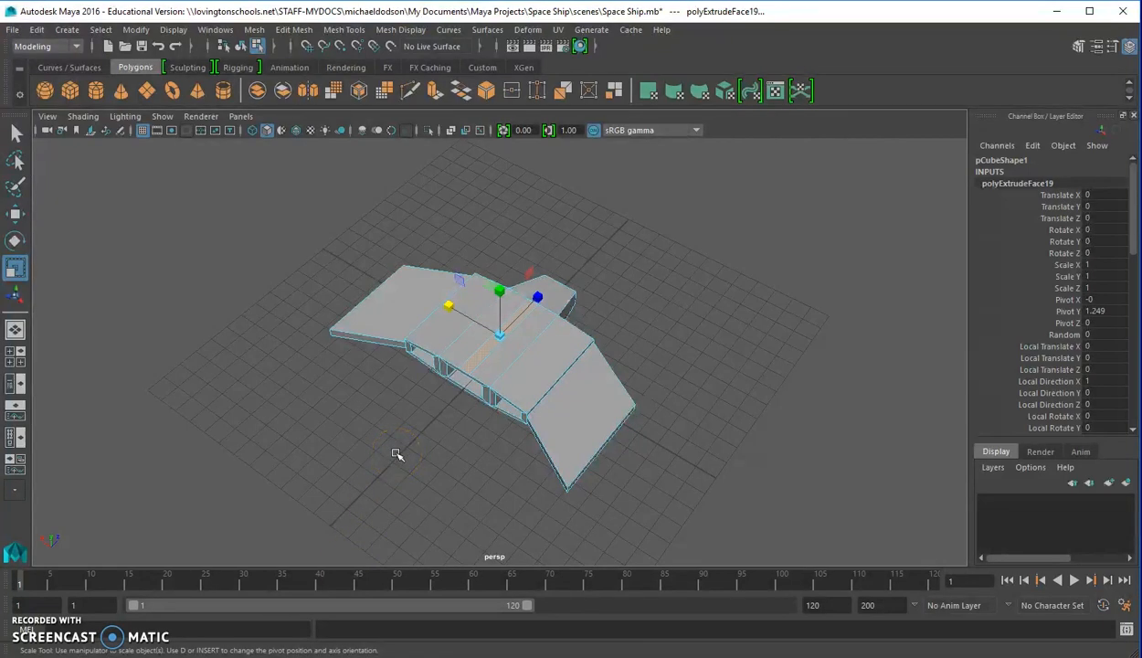
Extrude the narrow top strip again and raise it straight up to about Y 5.61 as a vertical tail fin
{"action": "key", "text": "ctrl+e"}
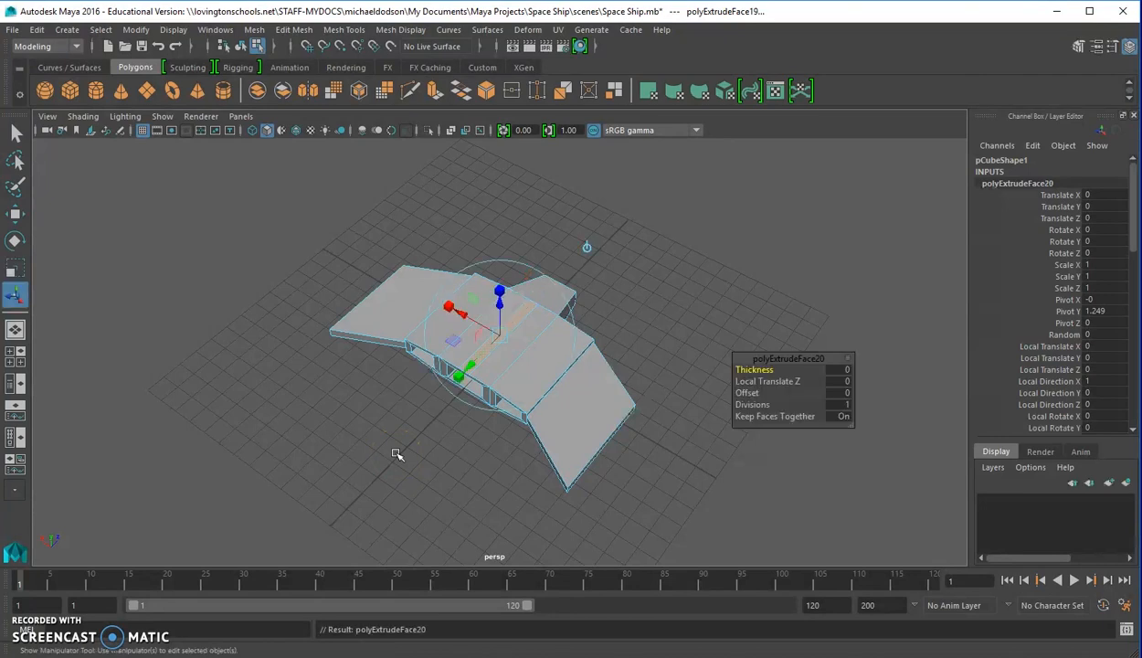
{"action": "left_click", "coordinate": [389, 449]}
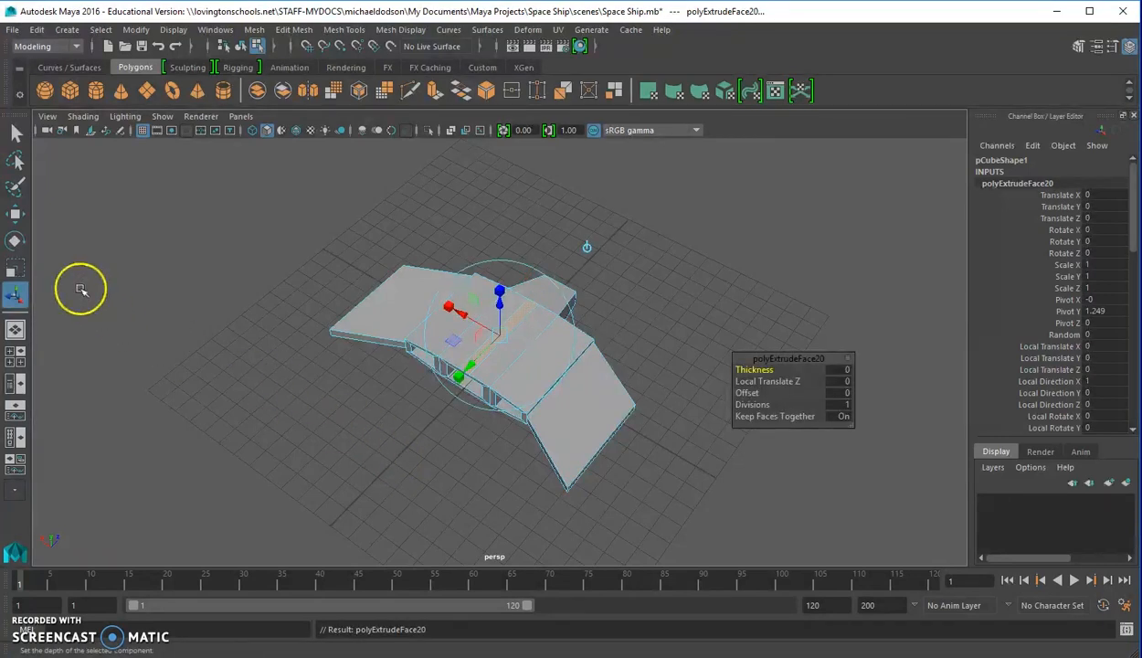
{"action": "left_click", "coordinate": [15, 214]}
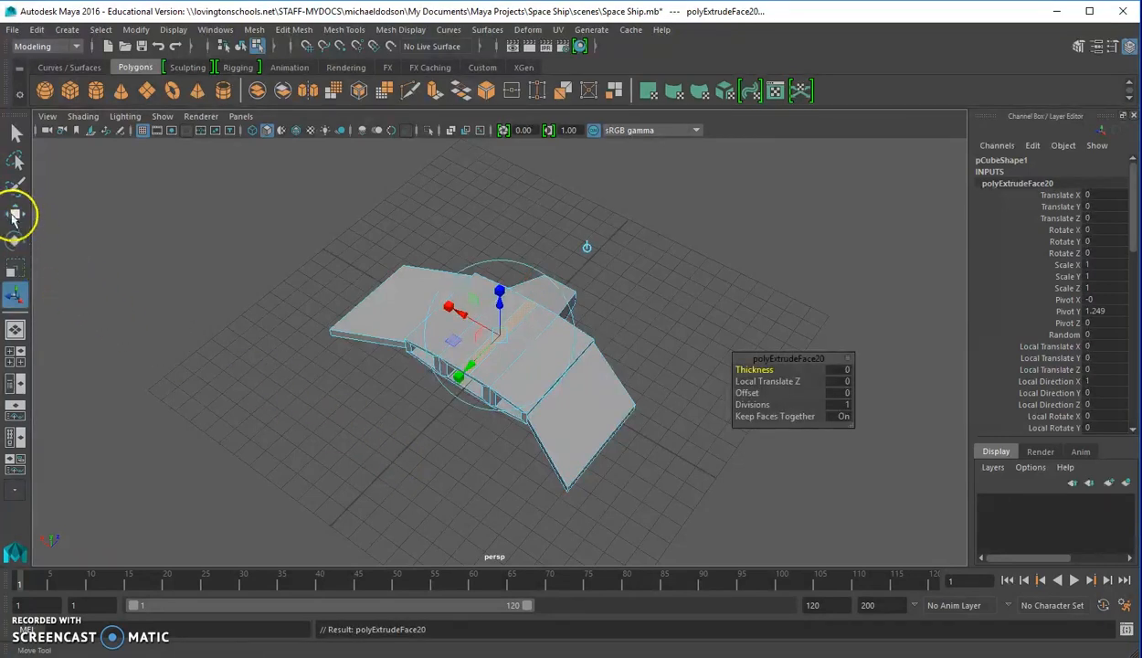
{"action": "left_click", "coordinate": [493, 289]}
{"action": "left_click_drag", "start_coordinate": [493, 288], "coordinate": [501, 226]}
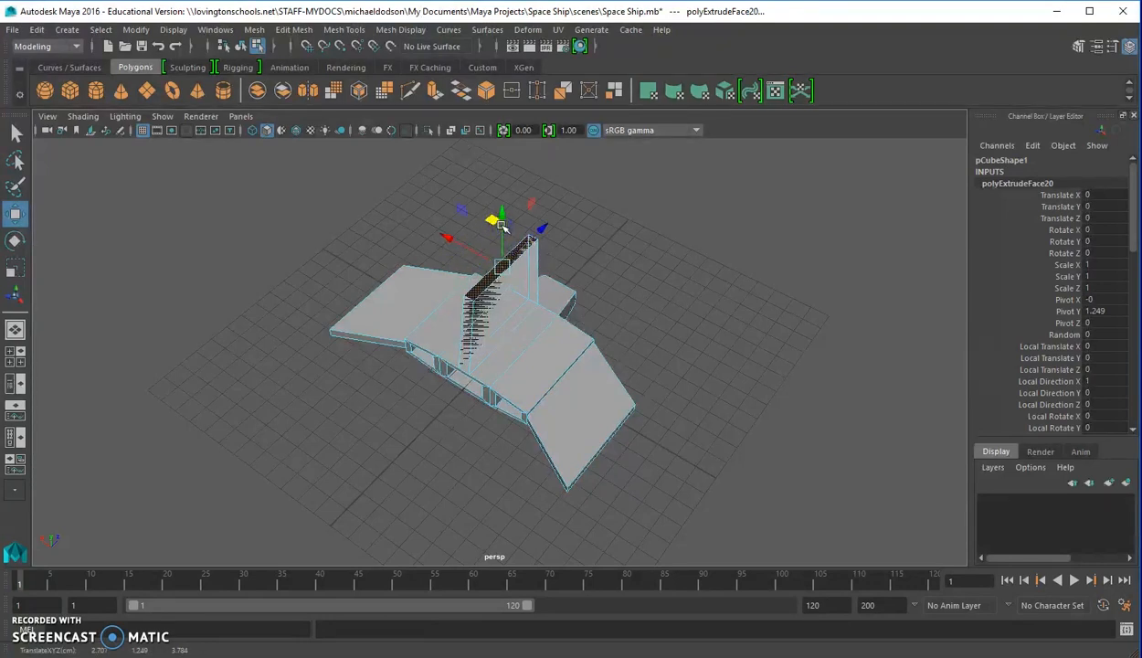
{"action": "key", "text": "ctrl+z"}
{"action": "left_click", "coordinate": [502, 289]}
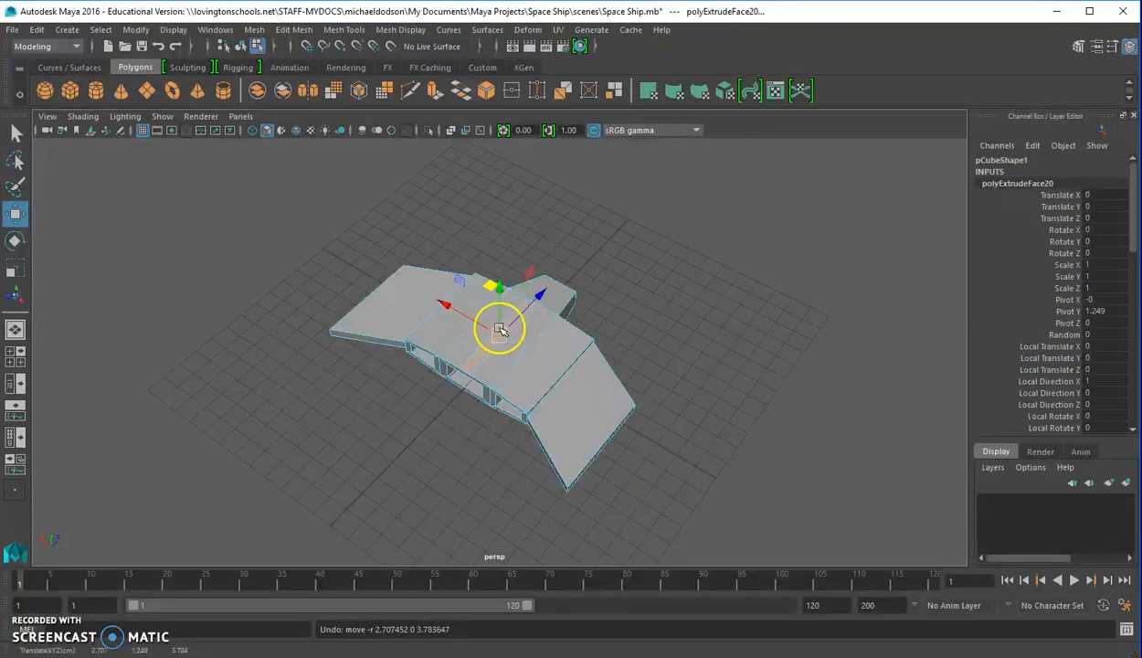
{"action": "key", "text": "ctrl+e"}
{"action": "left_click_drag", "start_coordinate": [500, 316], "coordinate": [508, 254]}
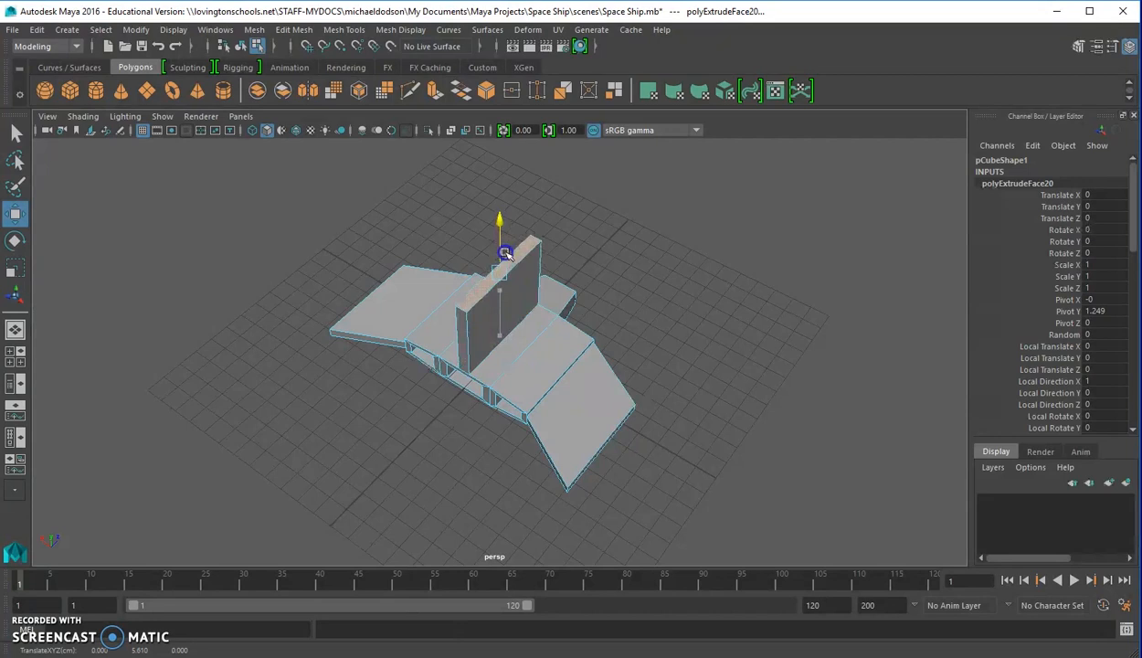
Move the fin's top face toward the rear to about Z -2.06 so the fin sweeps backward
{"action": "left_click_drag", "start_coordinate": [467, 467], "coordinate": [433, 442], "text": "alt"}
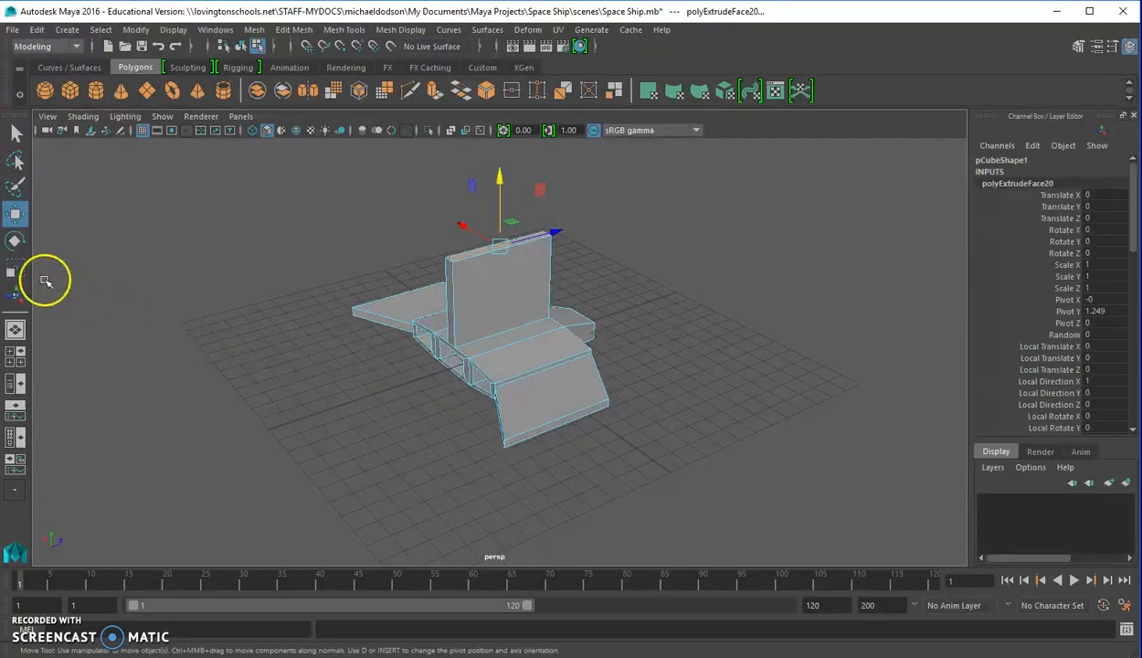
{"action": "left_click", "coordinate": [15, 269]}
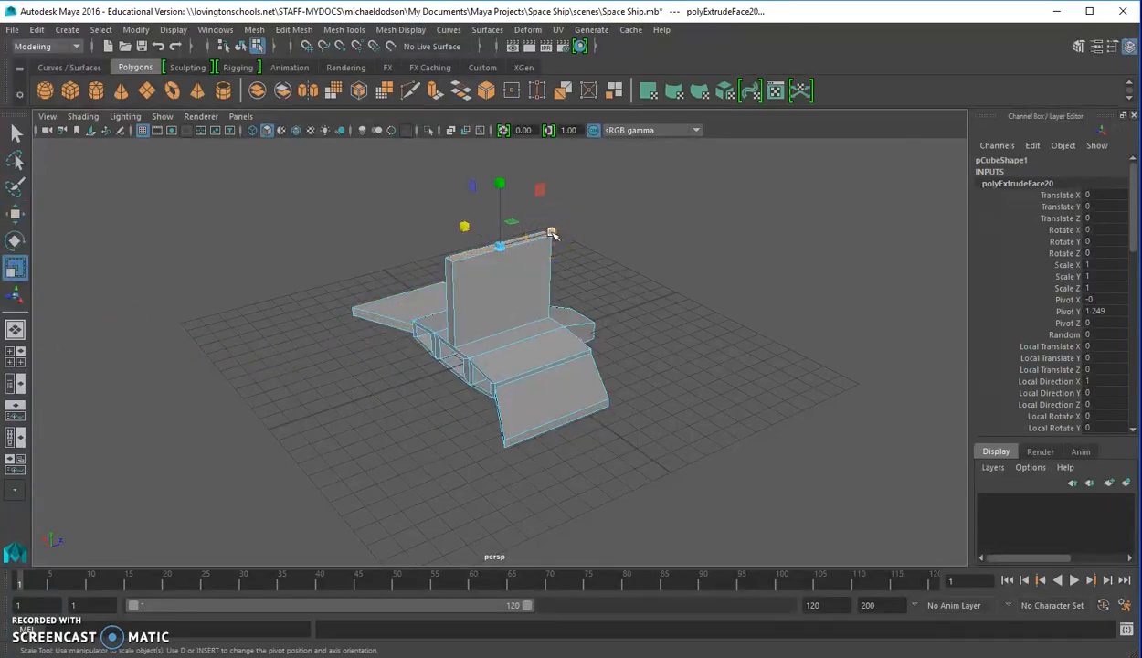
{"action": "left_click", "coordinate": [14, 213]}
{"action": "left_click_drag", "start_coordinate": [551, 240], "coordinate": [521, 244]}
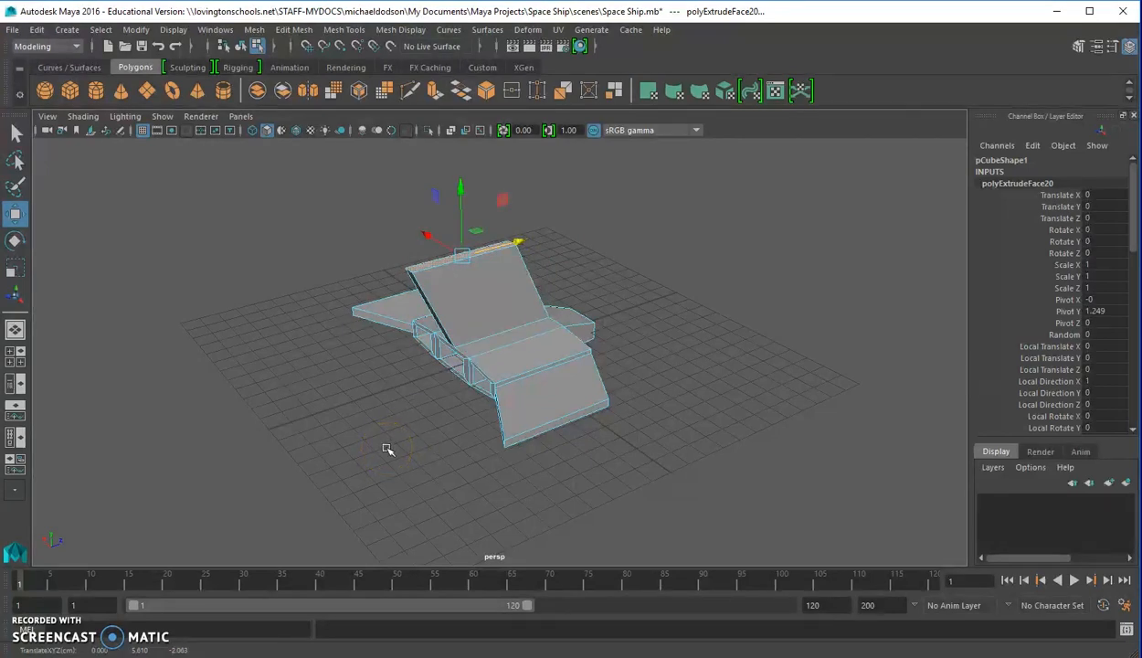
Extrude the fin's top face, raise it to about Y 6.0 and move it rearward to about Z -3.1
{"action": "left_click", "coordinate": [421, 267]}
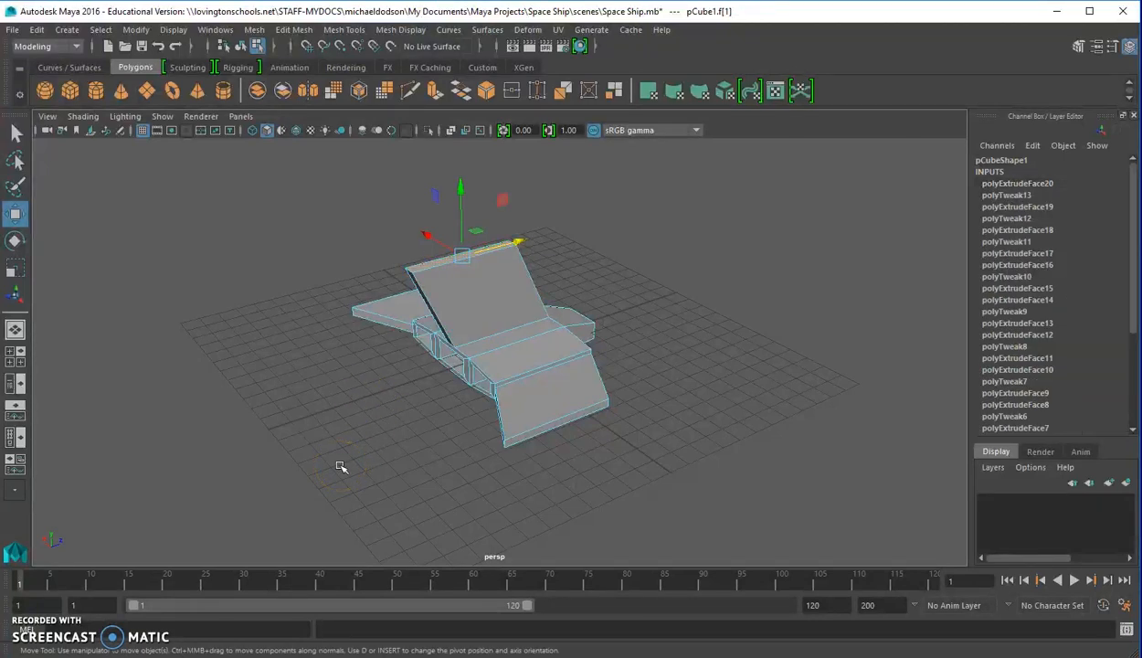
{"action": "left_click", "coordinate": [436, 94]}
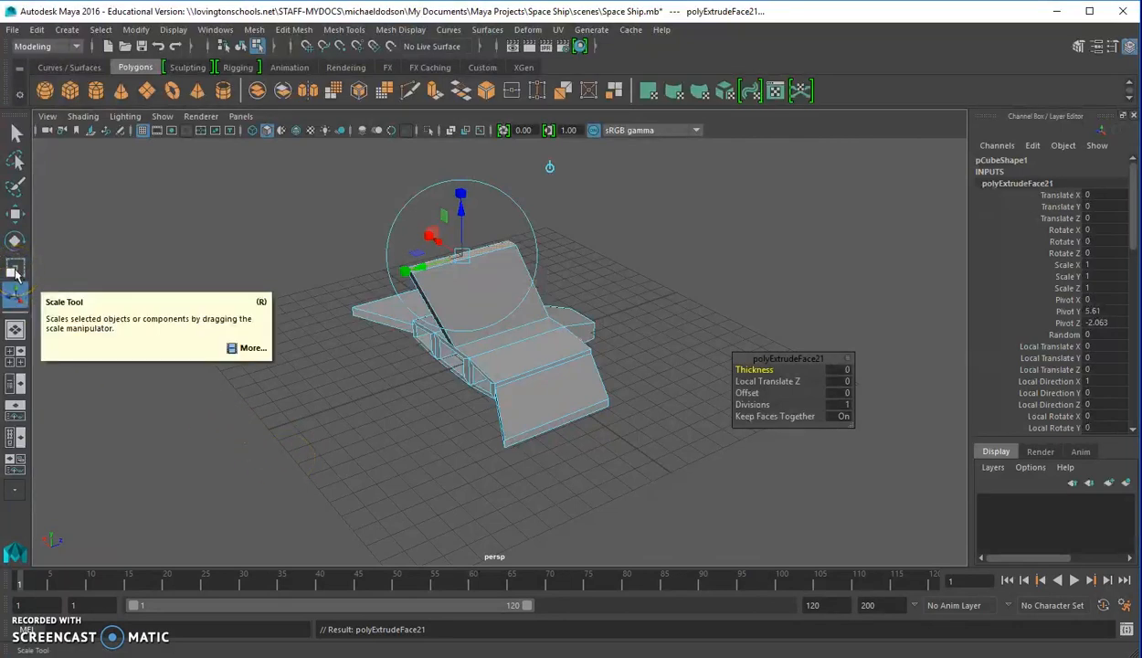
{"action": "left_click", "coordinate": [16, 215]}
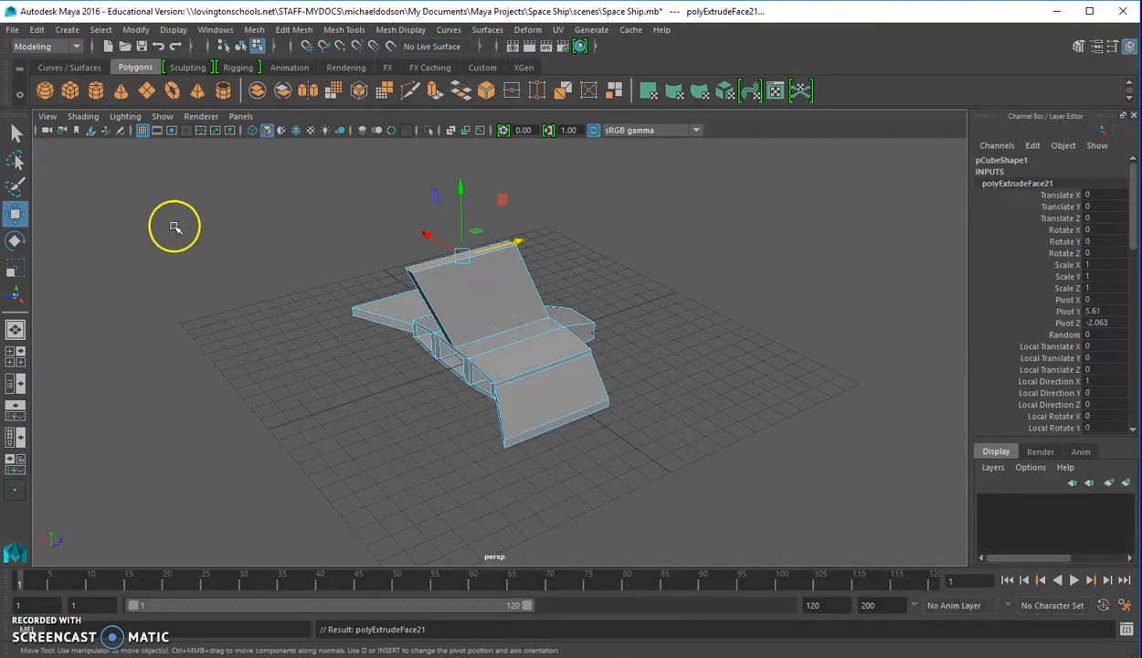
{"action": "left_click_drag", "start_coordinate": [464, 186], "coordinate": [461, 182]}
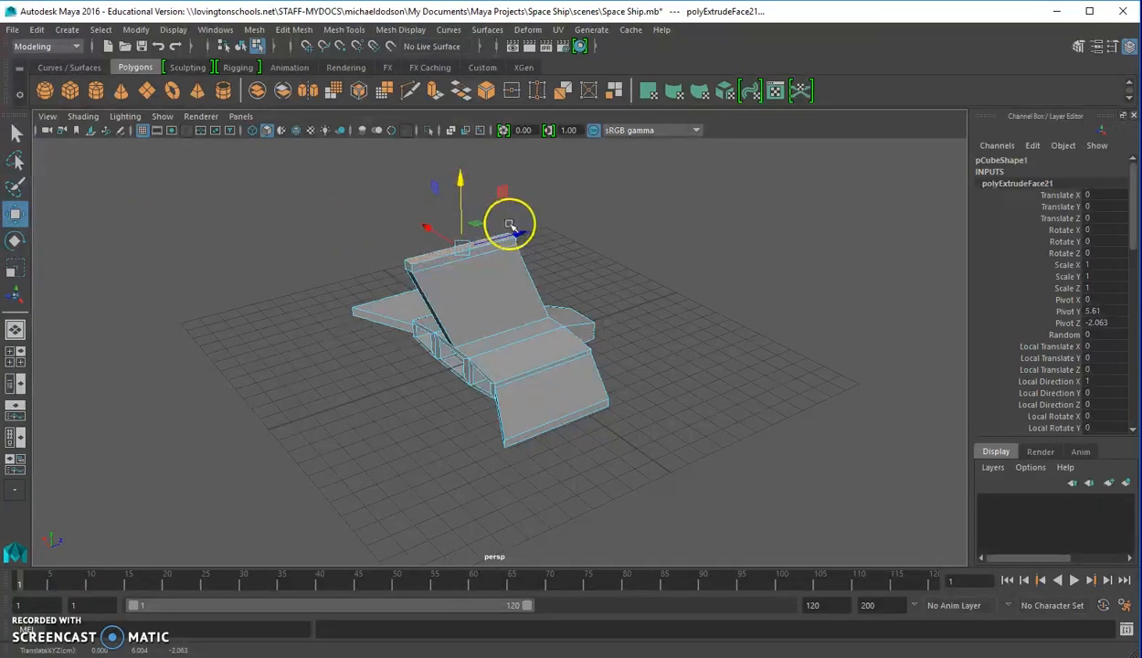
{"action": "left_click_drag", "start_coordinate": [522, 234], "coordinate": [500, 238]}
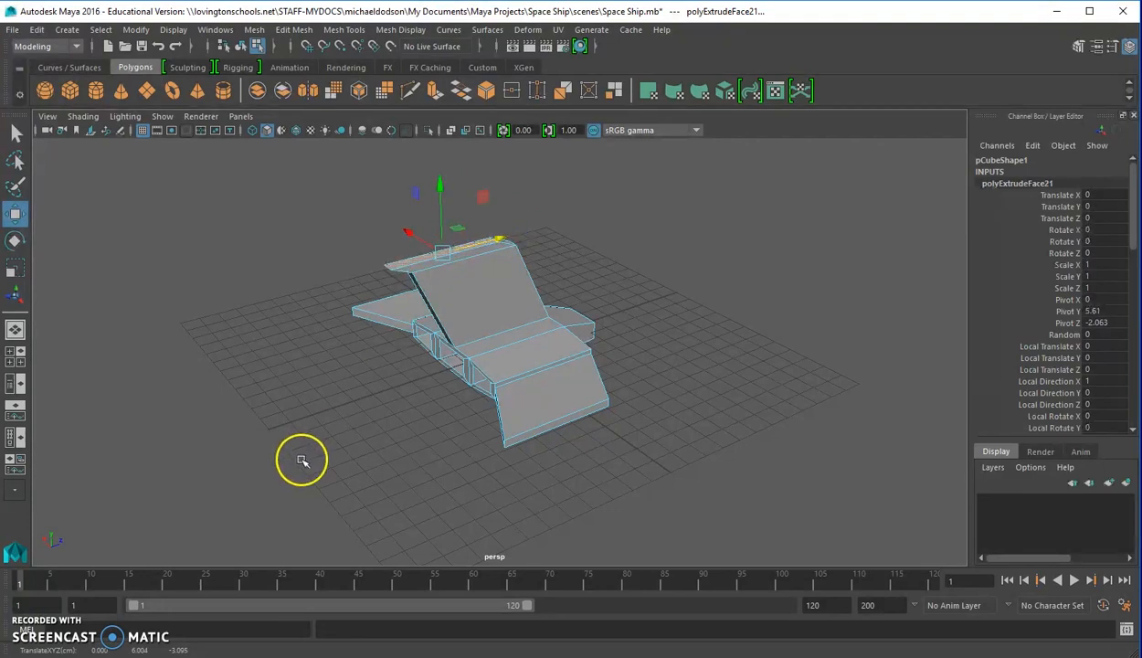
Deselect the fin's top face and save the scene with the finished tail fin
{"action": "key", "text": "alt+space"}
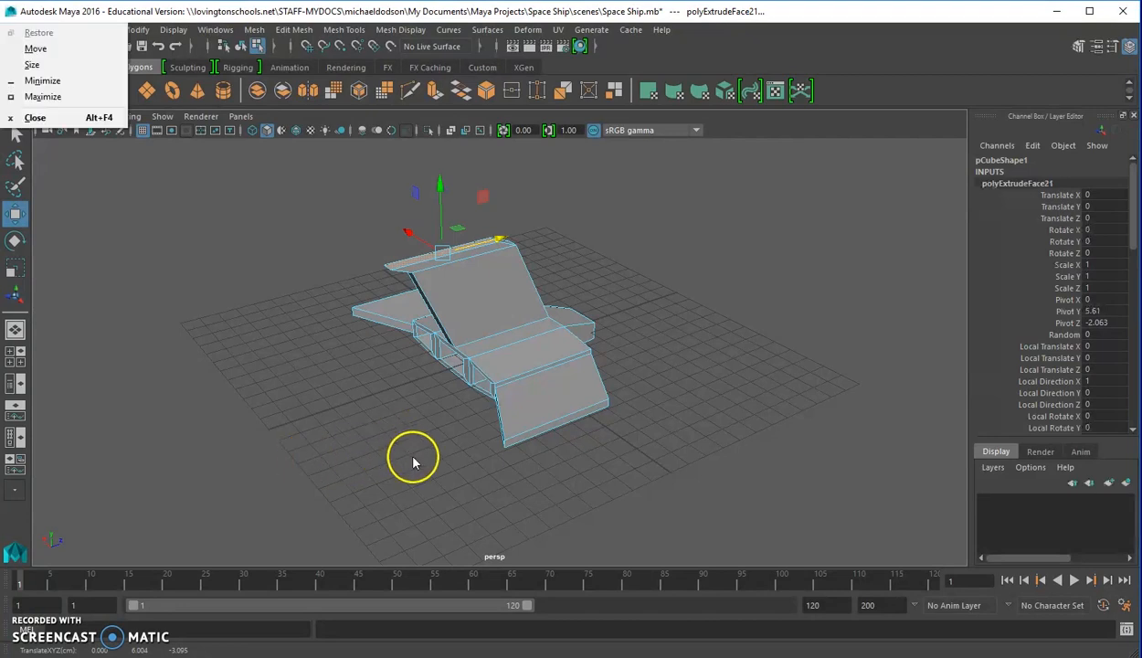
{"action": "left_click", "coordinate": [413, 458]}
{"action": "left_click_drag", "start_coordinate": [412, 459], "coordinate": [294, 433], "text": "alt"}
{"action": "left_click_drag", "start_coordinate": [540, 395], "coordinate": [344, 429], "text": "alt"}
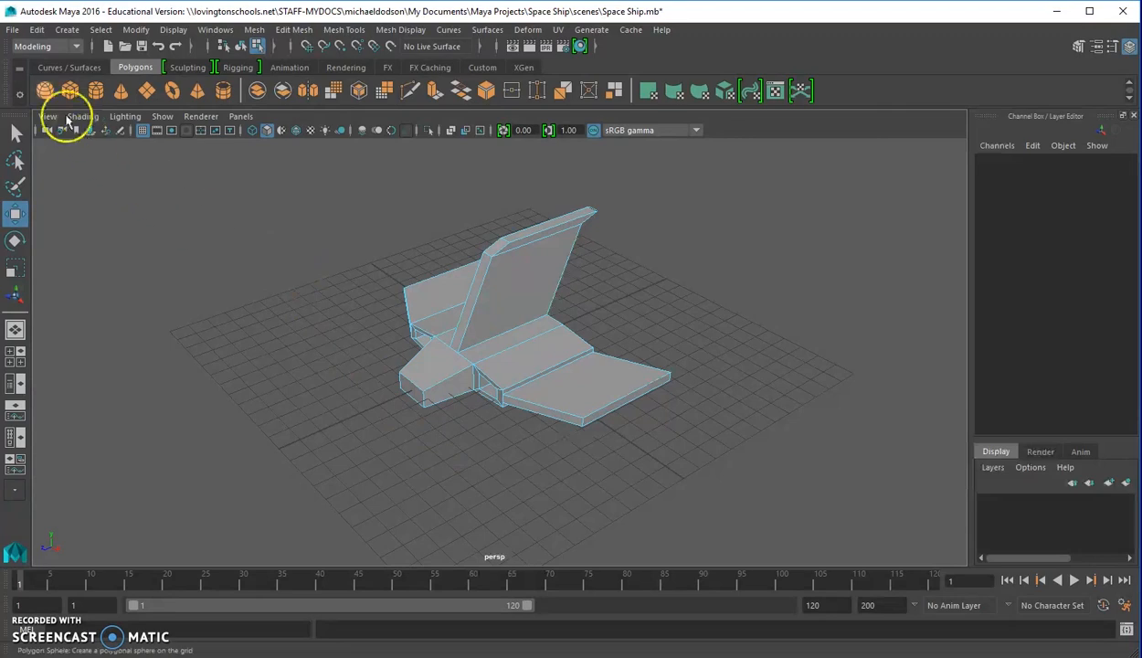
{"action": "left_click", "coordinate": [11, 30]}
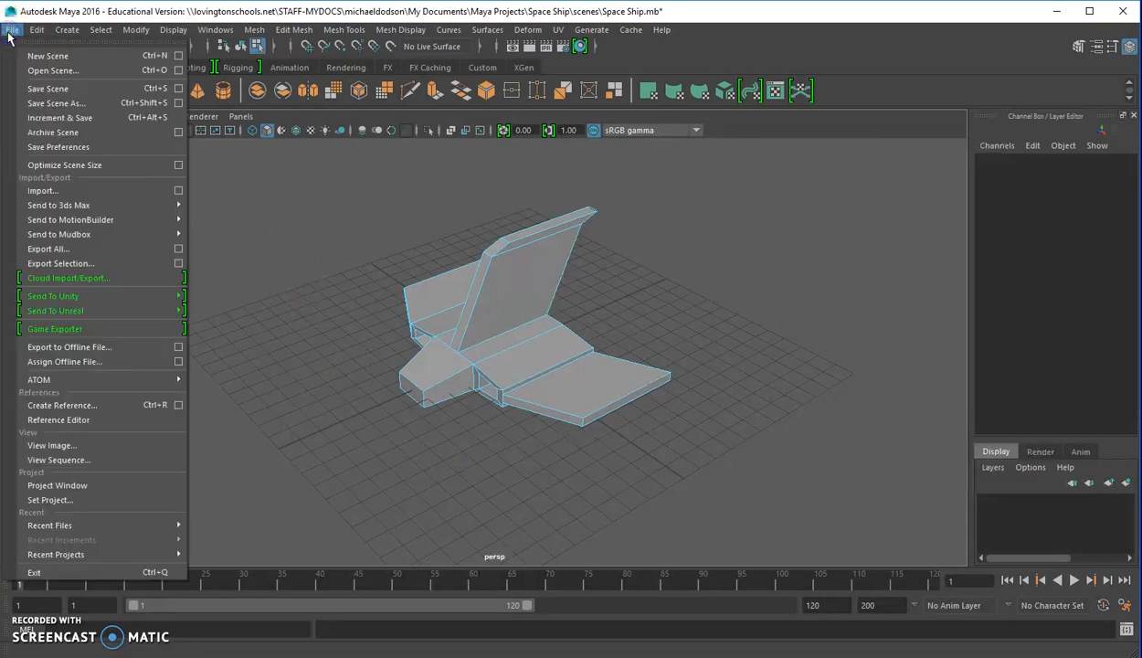
{"action": "left_click", "coordinate": [35, 87]}
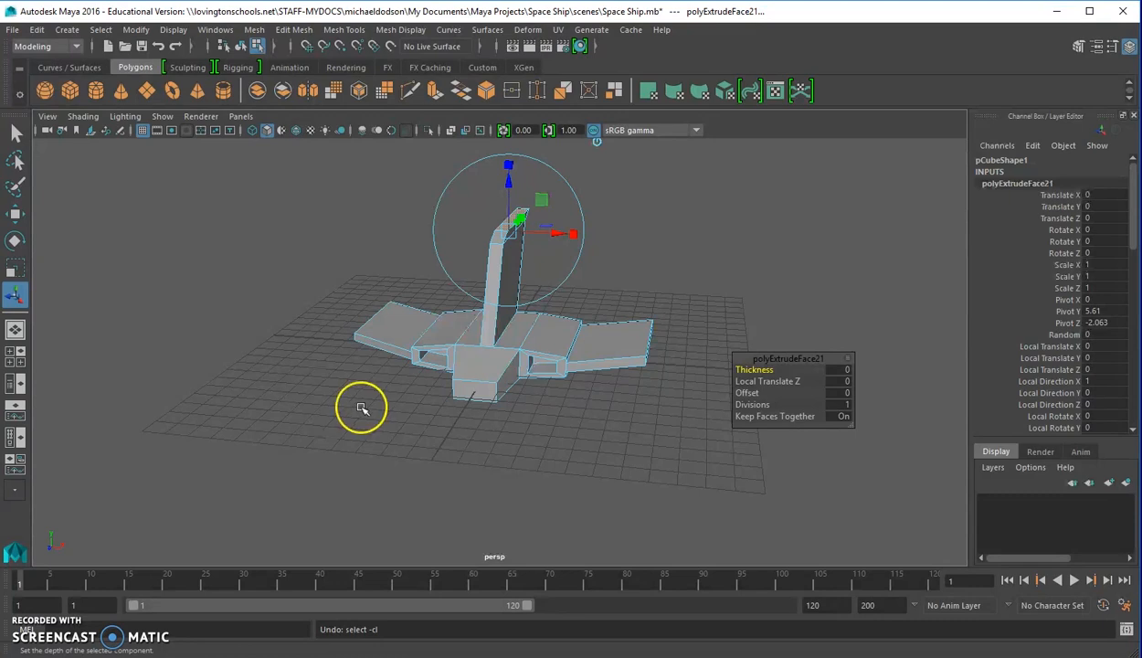
Switch the ship from face selection to object mode and select the whole mesh
{"action": "right_click", "coordinate": [484, 369]}
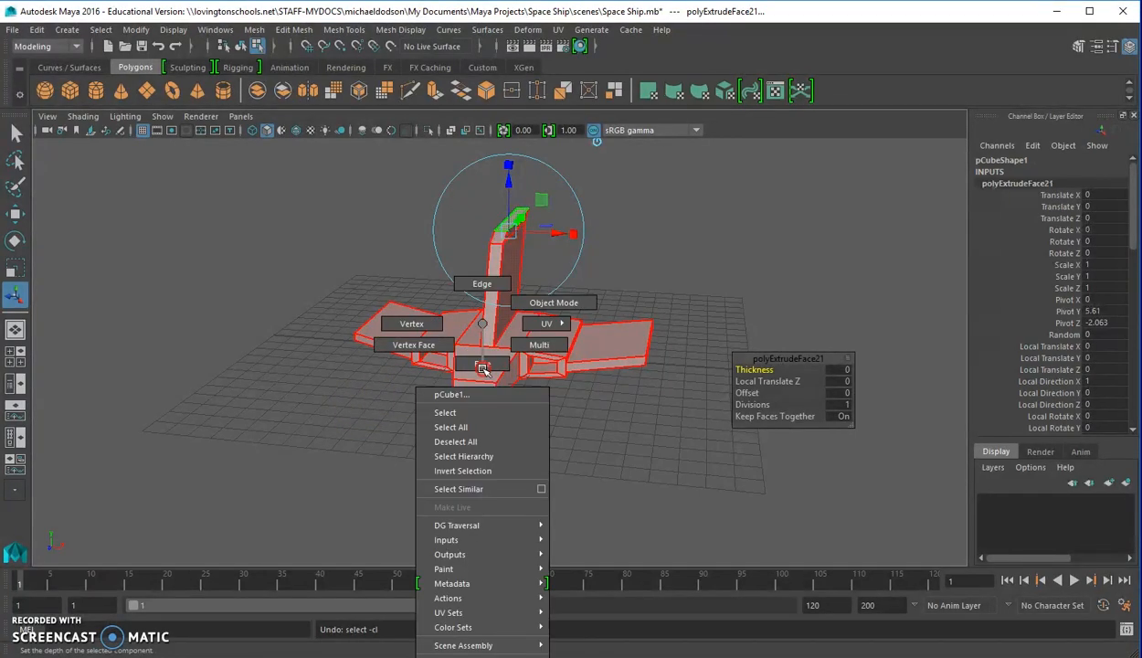
{"action": "left_click", "coordinate": [539, 305]}
{"action": "left_click", "coordinate": [484, 357]}
{"action": "right_click", "coordinate": [486, 369]}
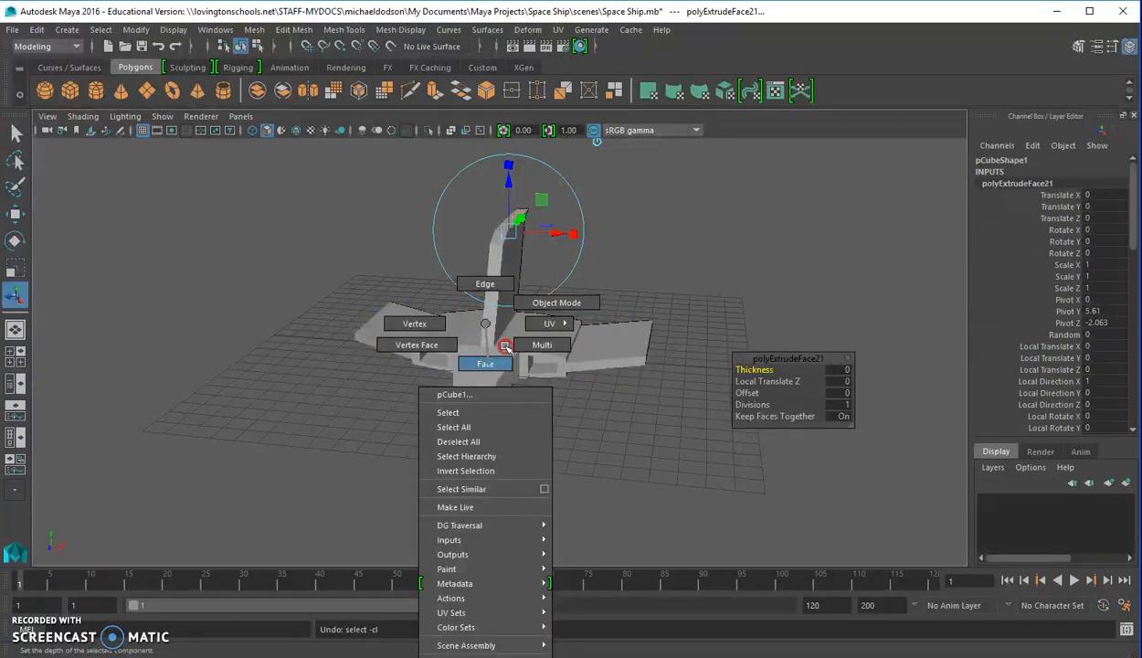
{"action": "left_click", "coordinate": [540, 304]}
{"action": "left_click", "coordinate": [485, 360]}
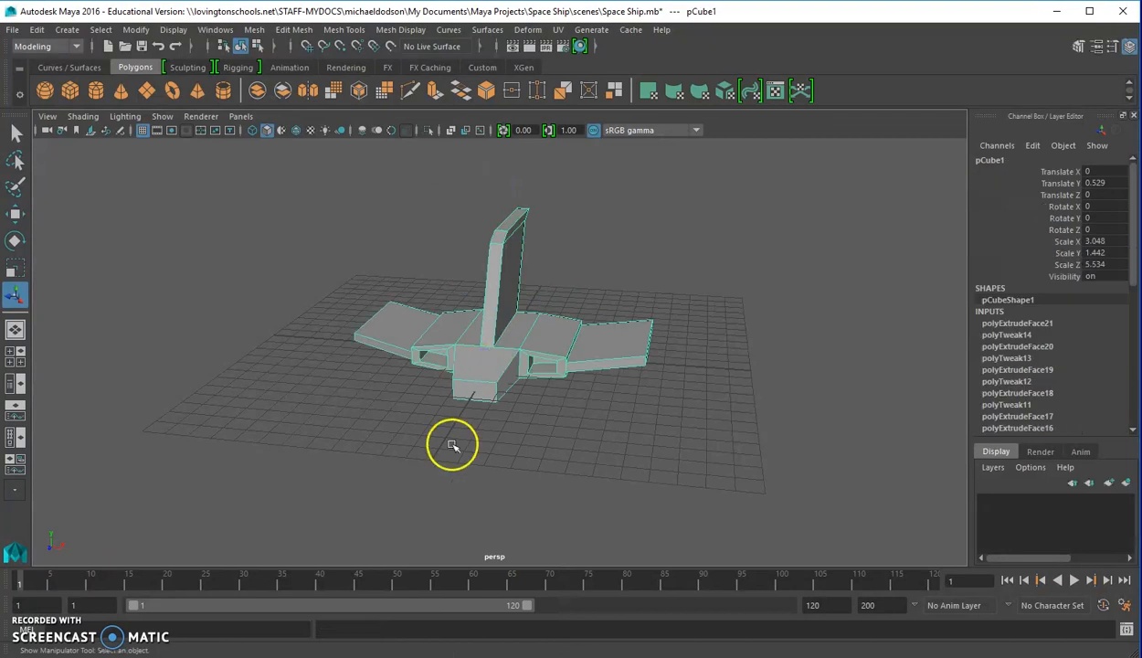
Smooth the whole ship mesh with exponential divisions at level 3 and the OpenSubdiv Catmull-Clark subdivision type, then deselect it
{"action": "left_click_drag", "start_coordinate": [520, 406], "coordinate": [438, 415], "text": "alt"}
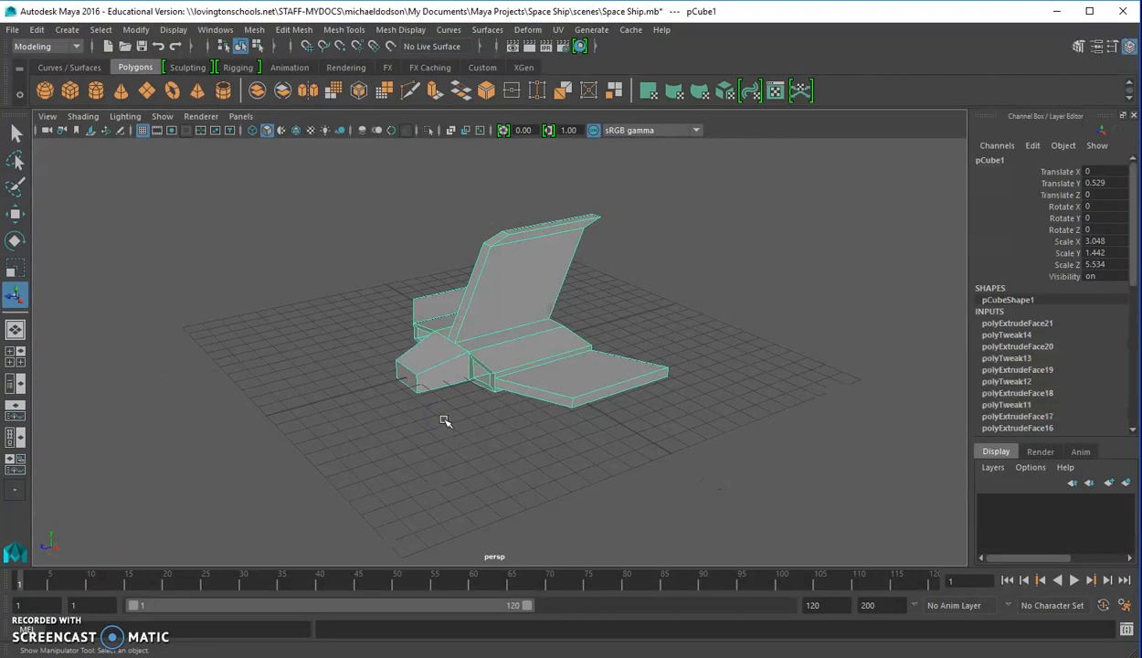
{"action": "key", "text": "space"}
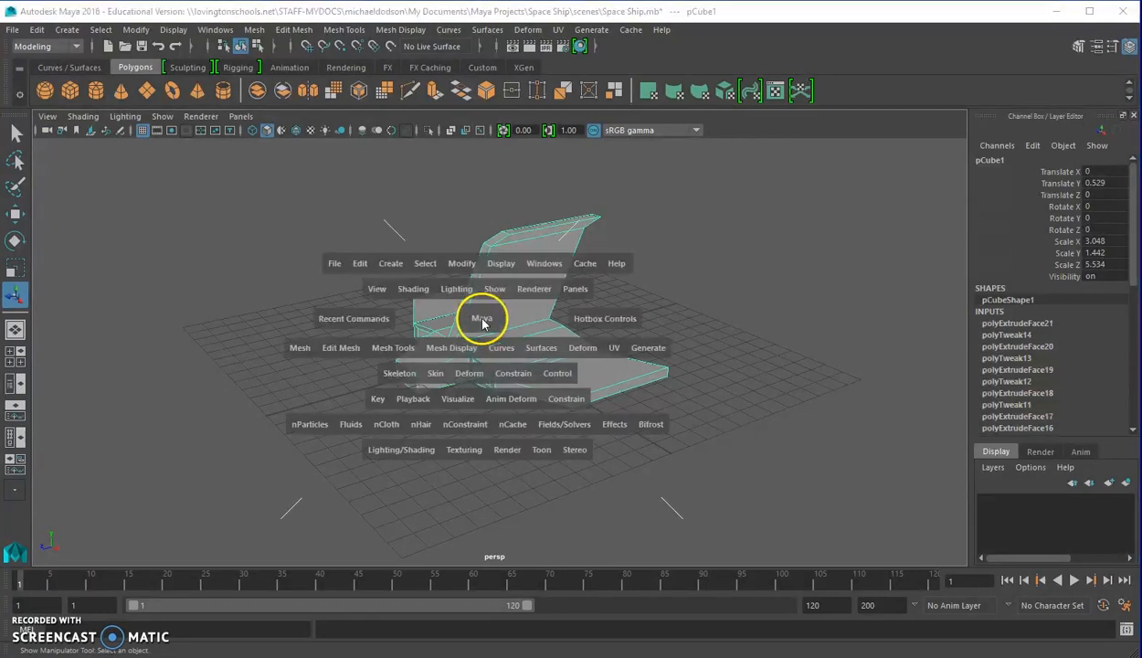
{"action": "left_click", "coordinate": [300, 350]}
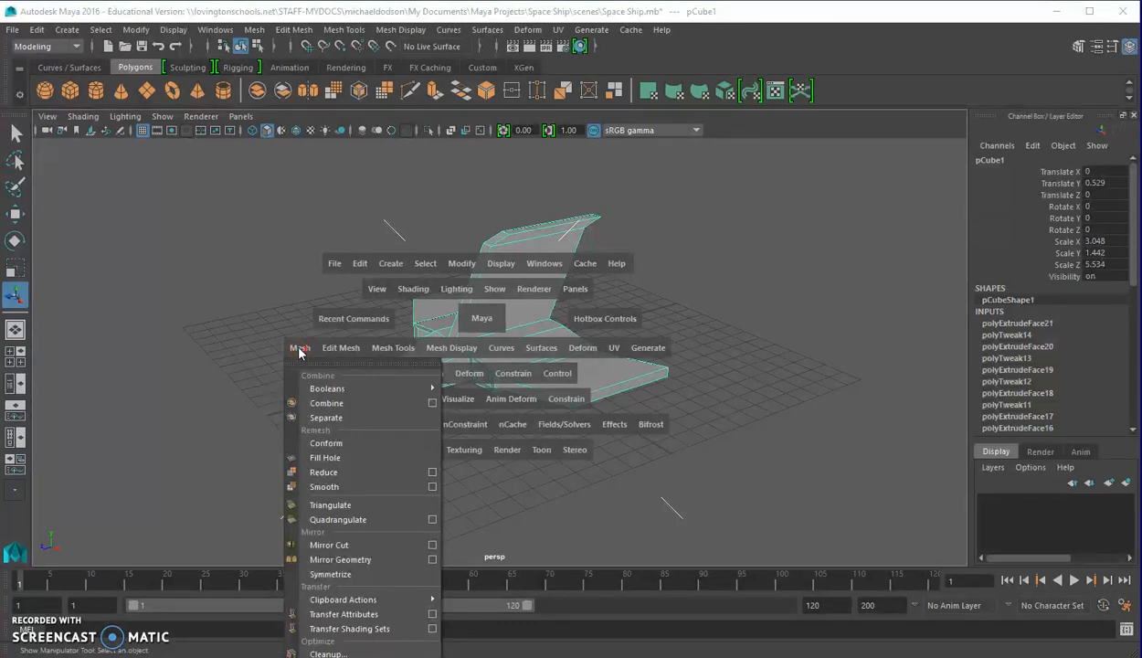
{"action": "left_click", "coordinate": [352, 485]}
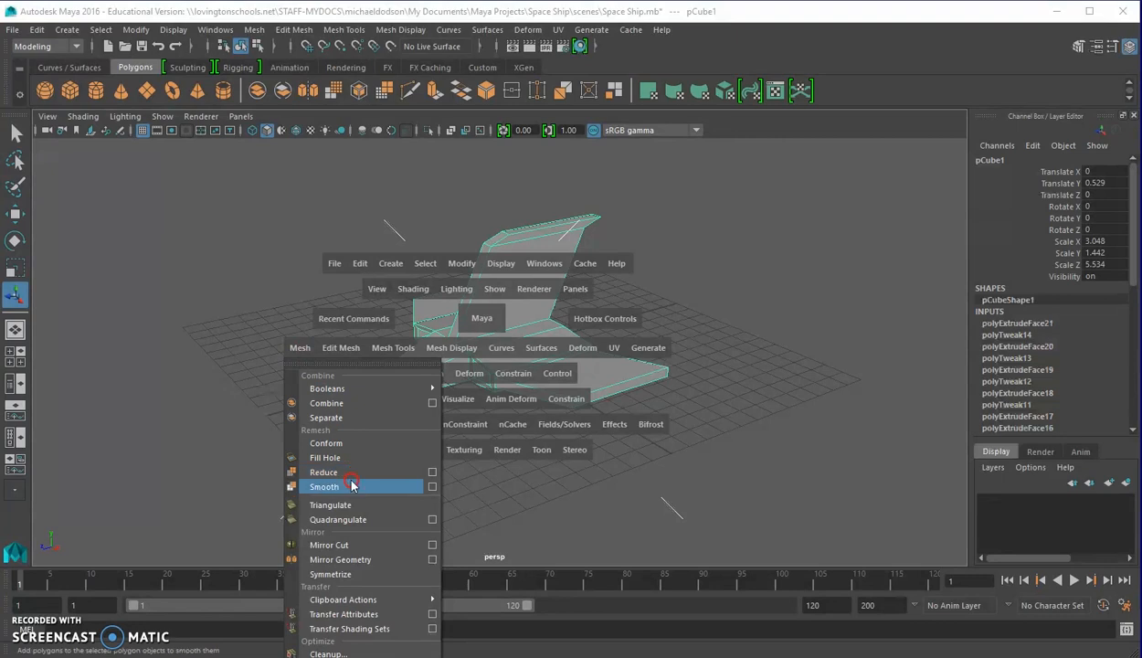
{"action": "left_click", "coordinate": [433, 488]}
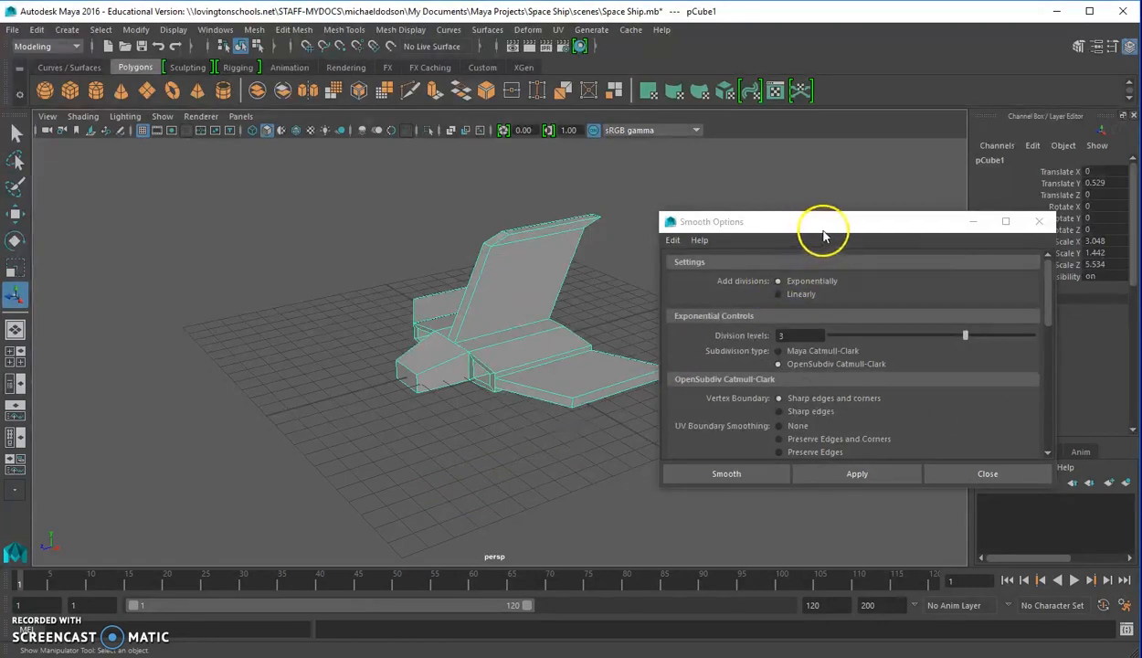
{"action": "left_click", "coordinate": [807, 334]}
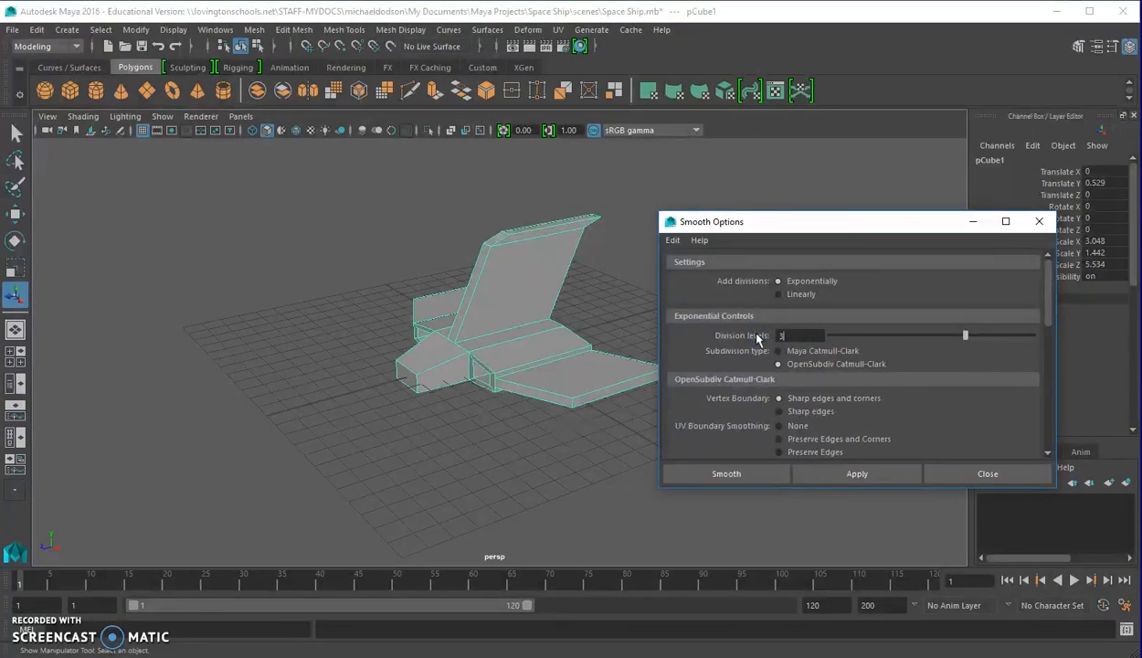
{"action": "left_click", "coordinate": [856, 474]}
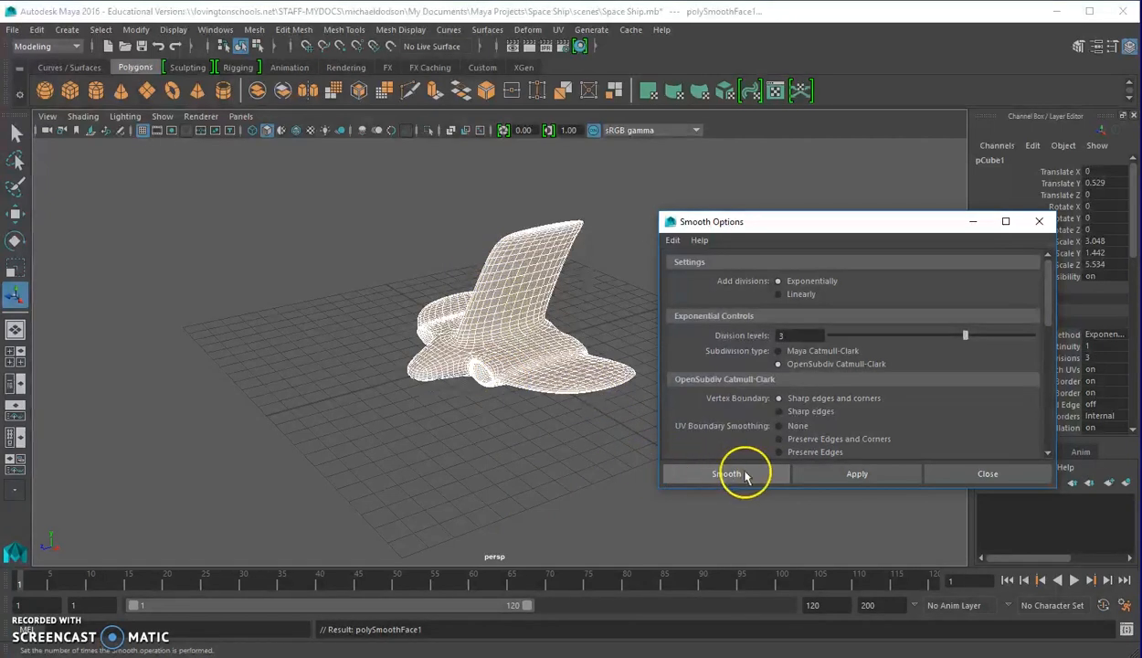
{"action": "left_click", "coordinate": [970, 473]}
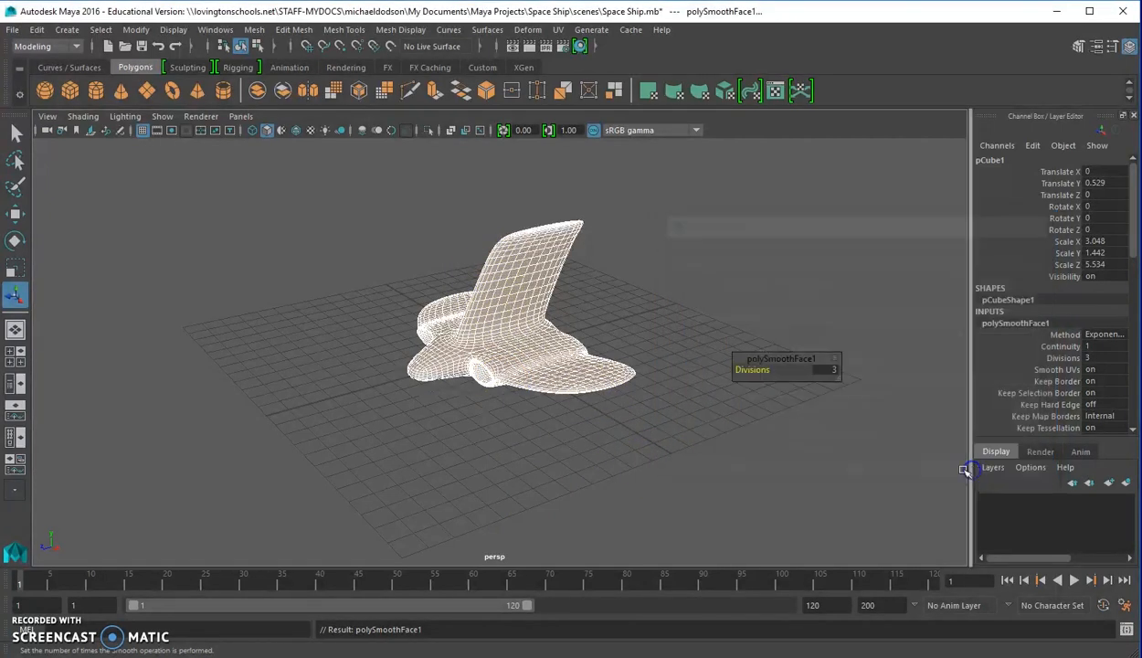
{"action": "left_click", "coordinate": [411, 430]}
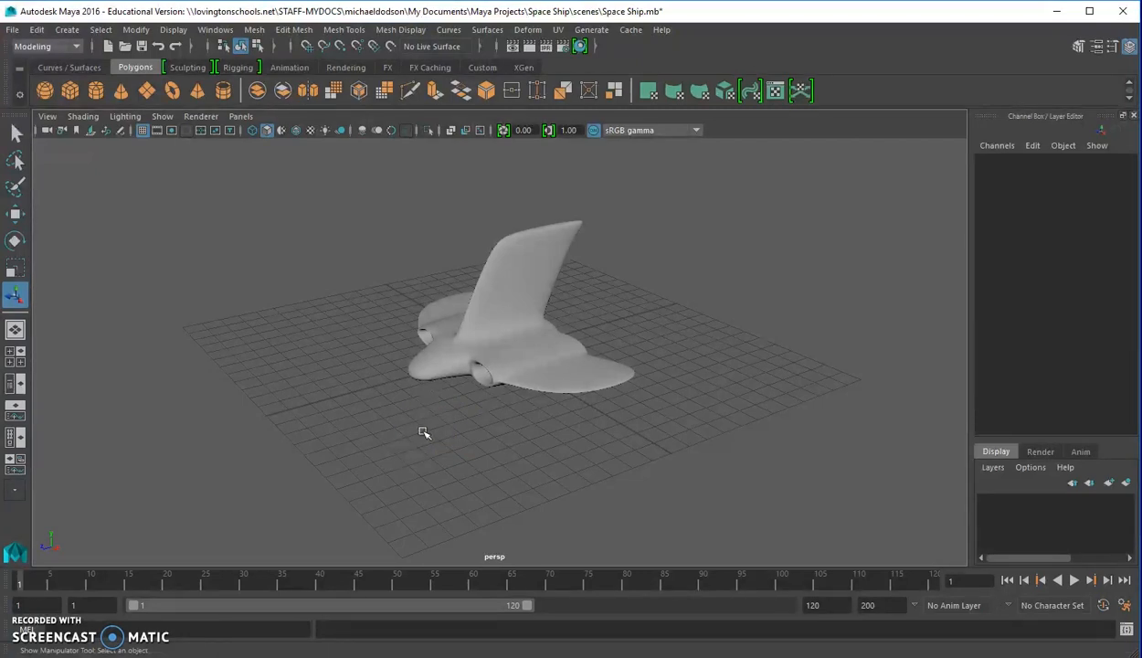
Move the smoothed ship straight up to about Y 0.797 above the grid and deselect it
{"action": "mouse_move", "coordinate": [426, 438]}
{"action": "left_mouse_down", "text": "alt"}
{"action": "mouse_move", "coordinate": [474, 443]}
{"action": "mouse_move", "coordinate": [487, 403]}
{"action": "mouse_move", "coordinate": [400, 380]}
{"action": "mouse_move", "coordinate": [374, 426]}
{"action": "mouse_move", "coordinate": [446, 461]}
{"action": "mouse_move", "coordinate": [529, 462]}
{"action": "mouse_move", "coordinate": [614, 432]}
{"action": "mouse_move", "coordinate": [637, 405]}
{"action": "mouse_move", "coordinate": [667, 411]}
{"action": "mouse_move", "coordinate": [616, 446]}
{"action": "mouse_move", "coordinate": [443, 446]}
{"action": "left_mouse_up", "text": "alt"}
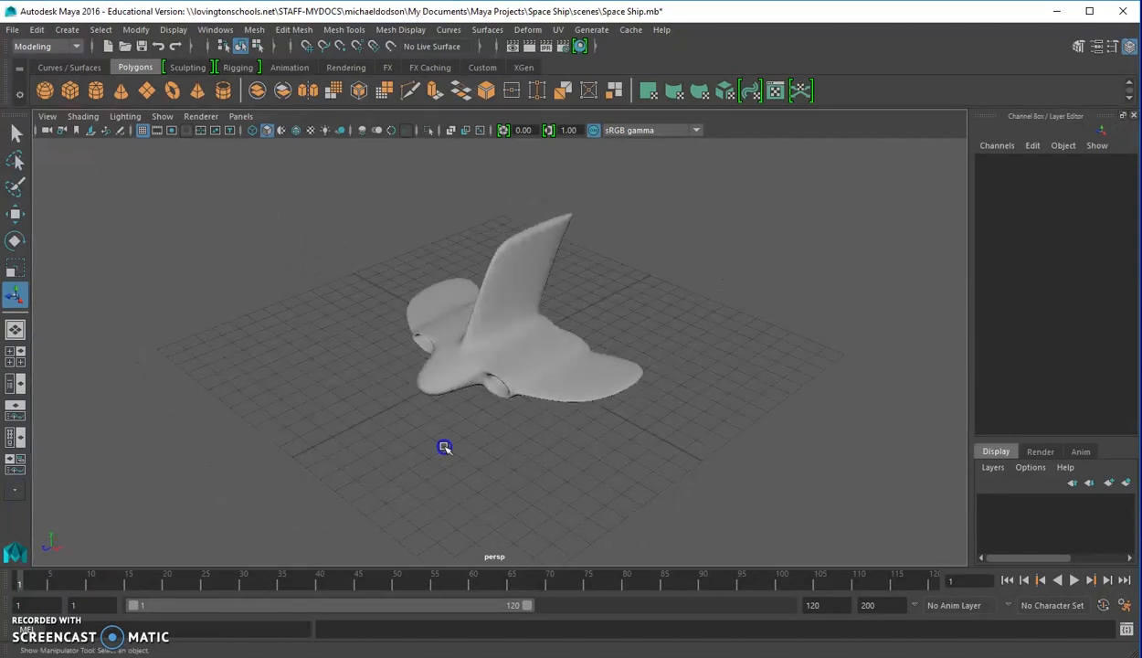
{"action": "left_click", "coordinate": [15, 217]}
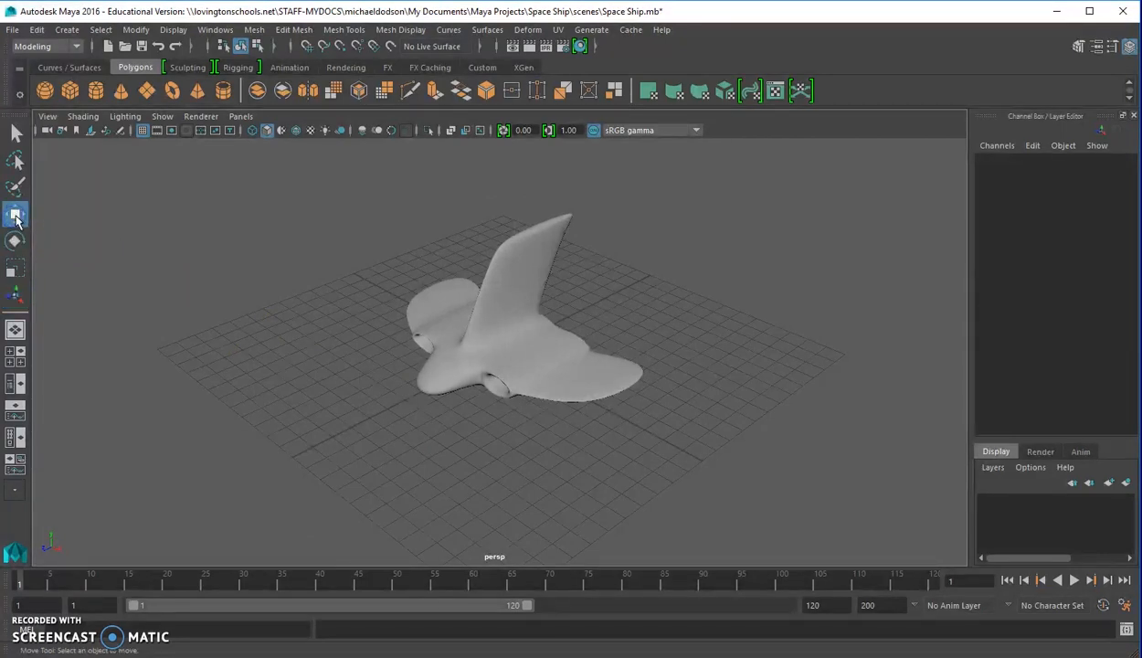
{"action": "left_click", "coordinate": [514, 323]}
{"action": "left_click_drag", "start_coordinate": [499, 284], "coordinate": [499, 284]}
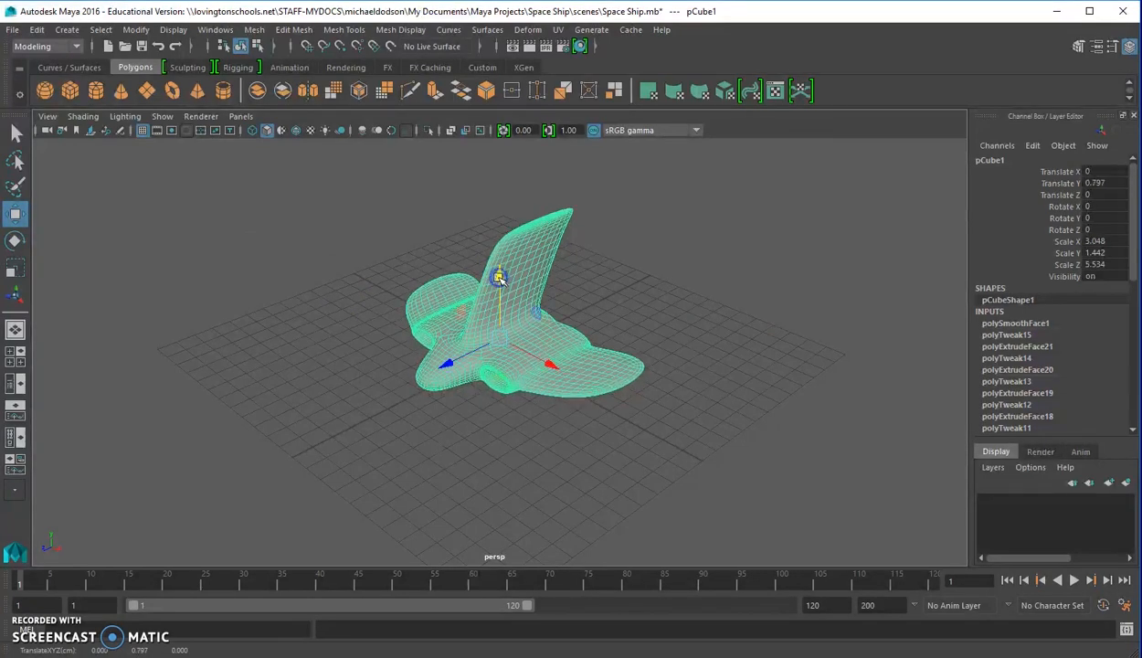
{"action": "left_click_drag", "start_coordinate": [436, 450], "coordinate": [339, 416], "text": "alt"}
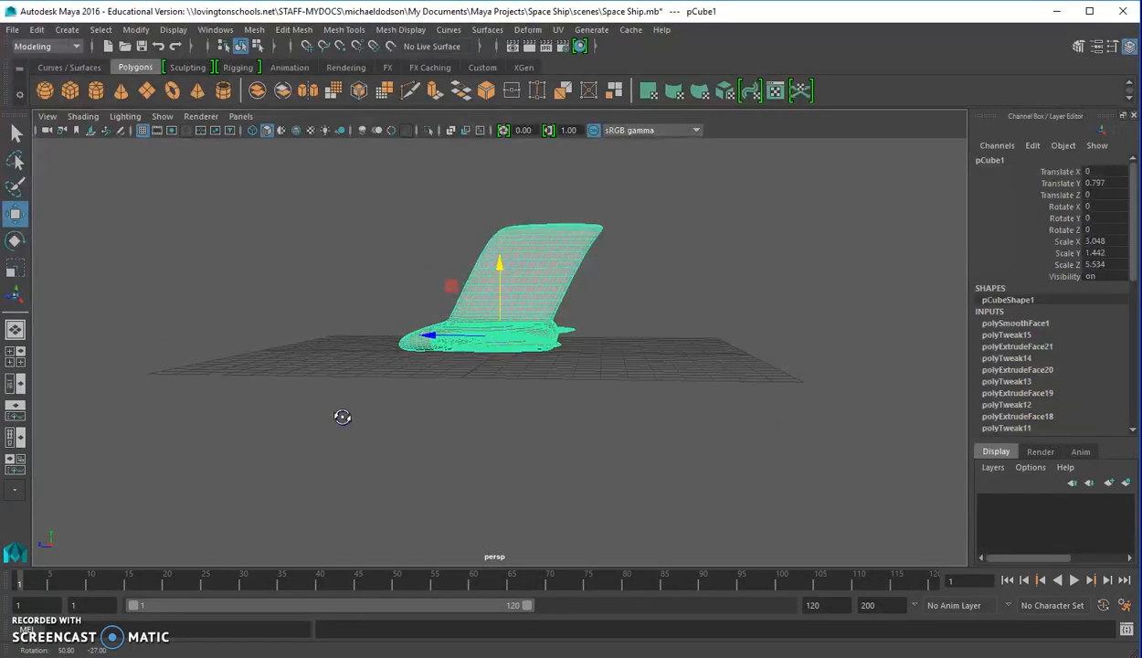
{"action": "left_click", "coordinate": [382, 406]}
Check the smoothed ship from the rear, front and side, then save the scene under its existing name
{"action": "left_click_drag", "start_coordinate": [615, 394], "coordinate": [389, 446], "text": "alt"}
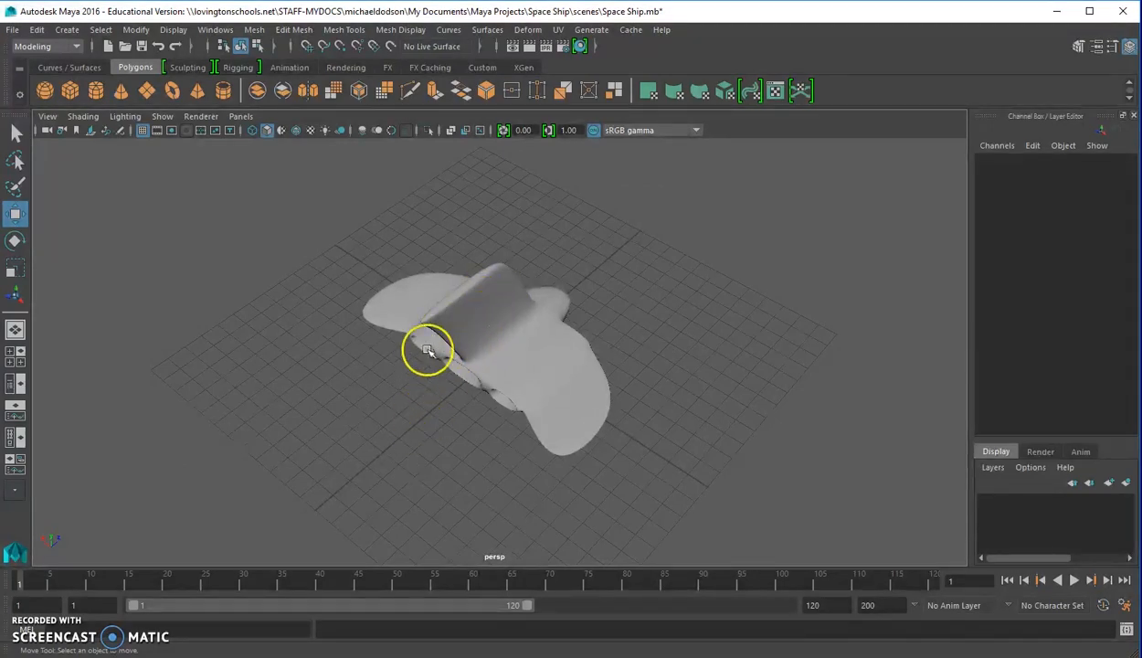
{"action": "left_click_drag", "start_coordinate": [642, 454], "coordinate": [406, 406], "text": "alt"}
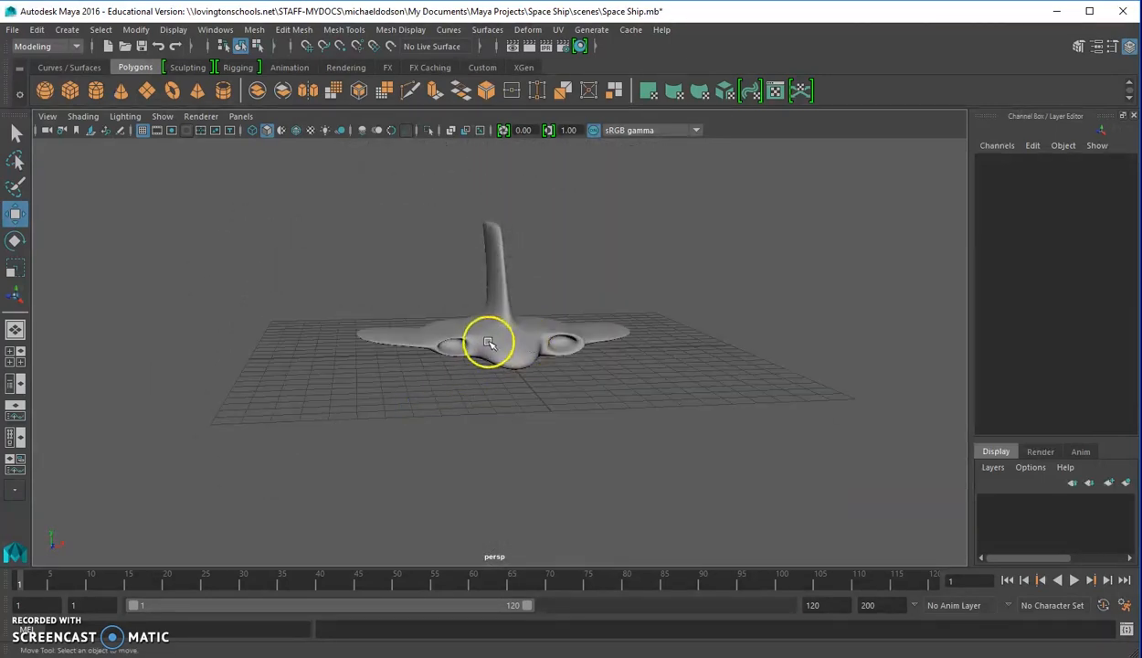
{"action": "left_click_drag", "start_coordinate": [656, 377], "coordinate": [720, 406], "text": "alt"}
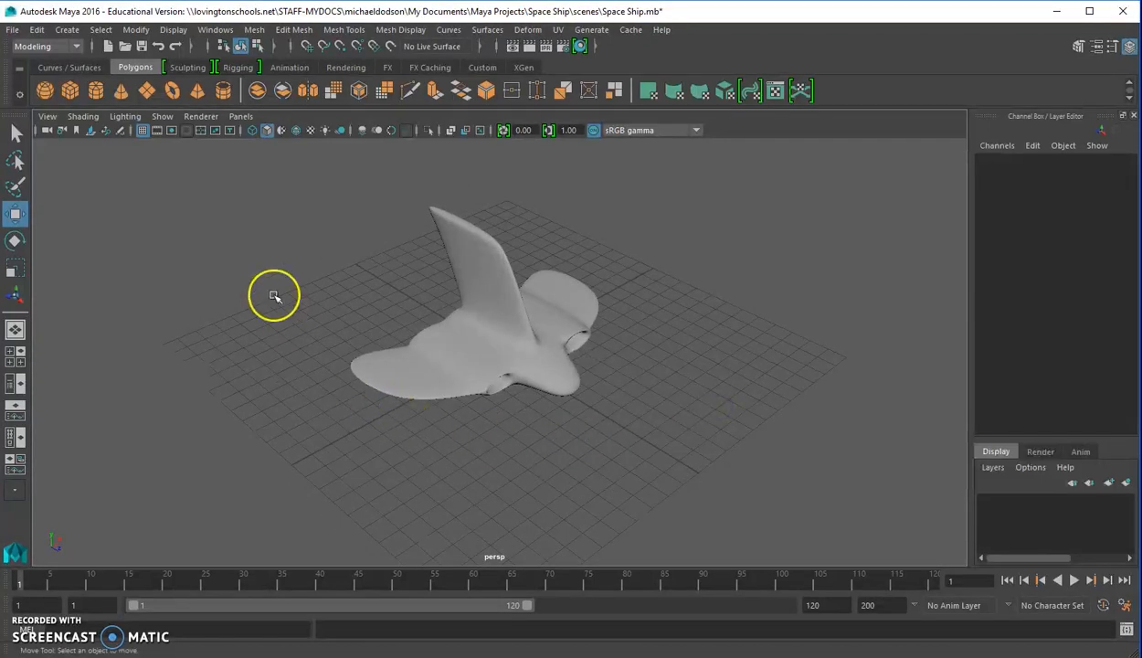
{"action": "left_click", "coordinate": [14, 30]}
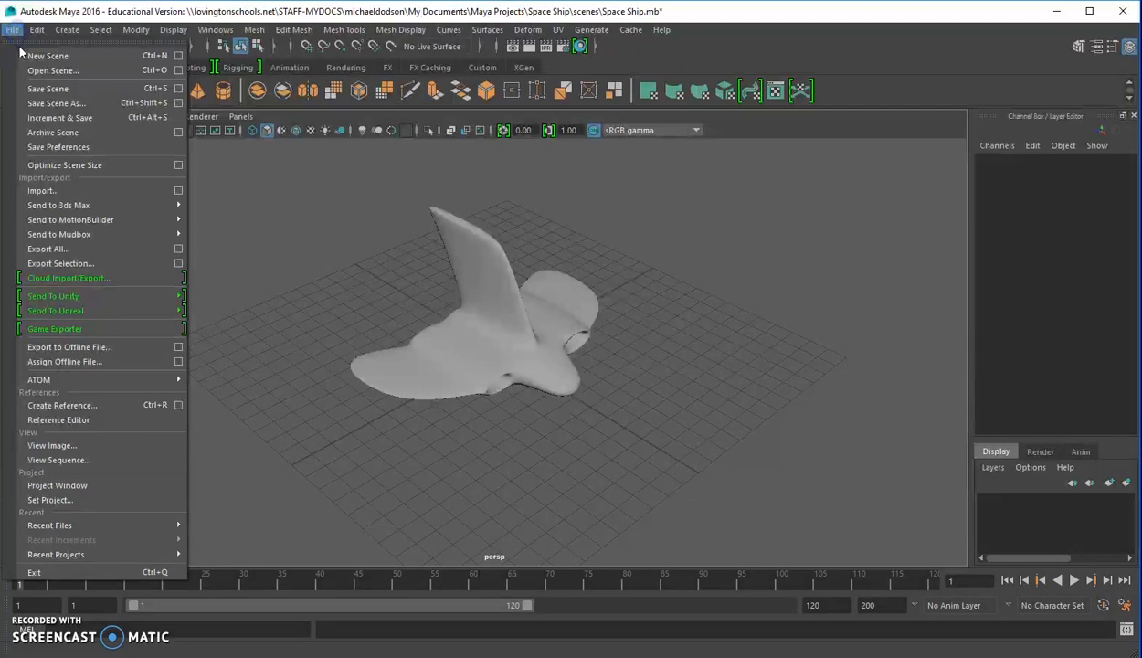
{"action": "left_click", "coordinate": [64, 89]}
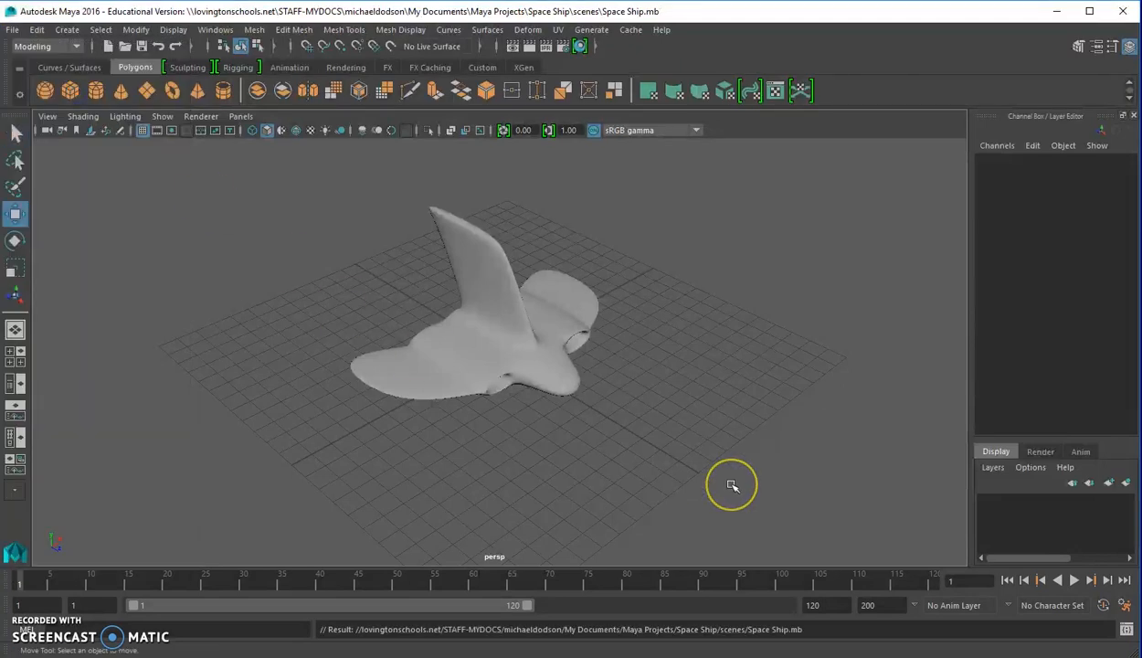